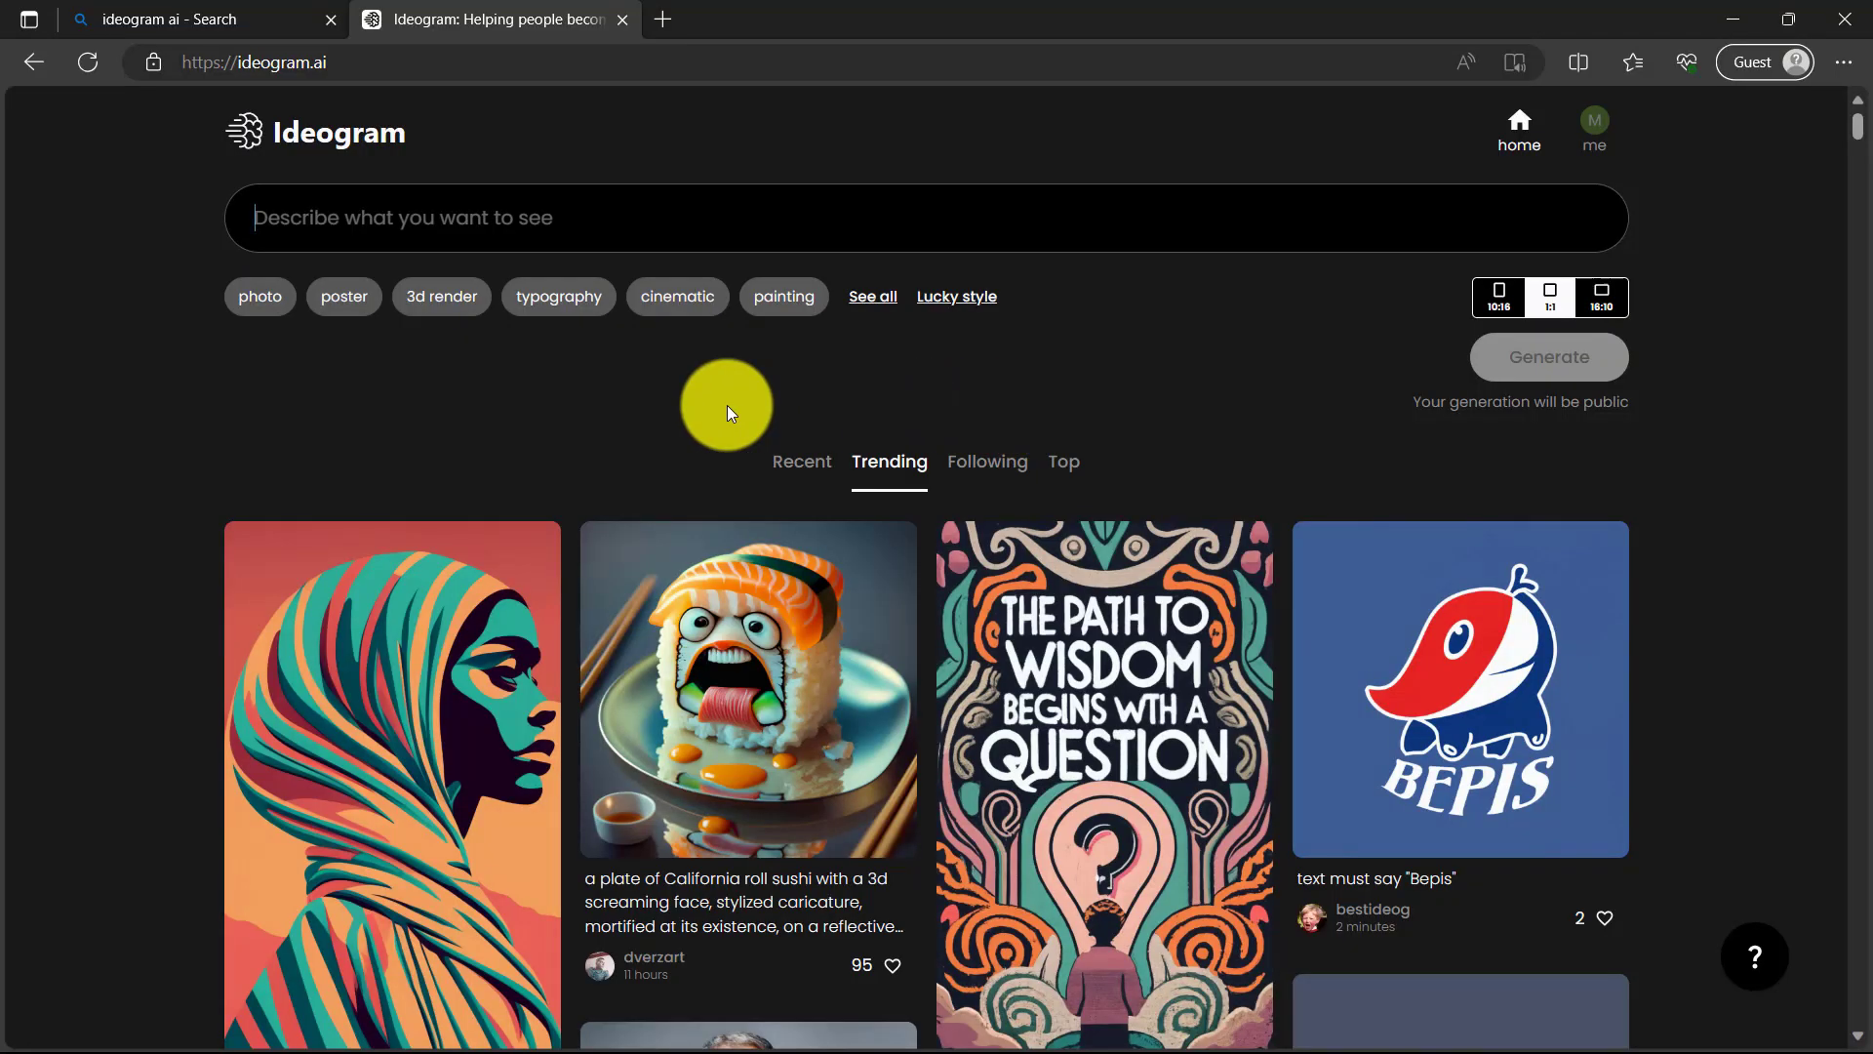
# - Scroll down through the Trending feed of community images
pyautogui.scroll(-5, 701, 418)
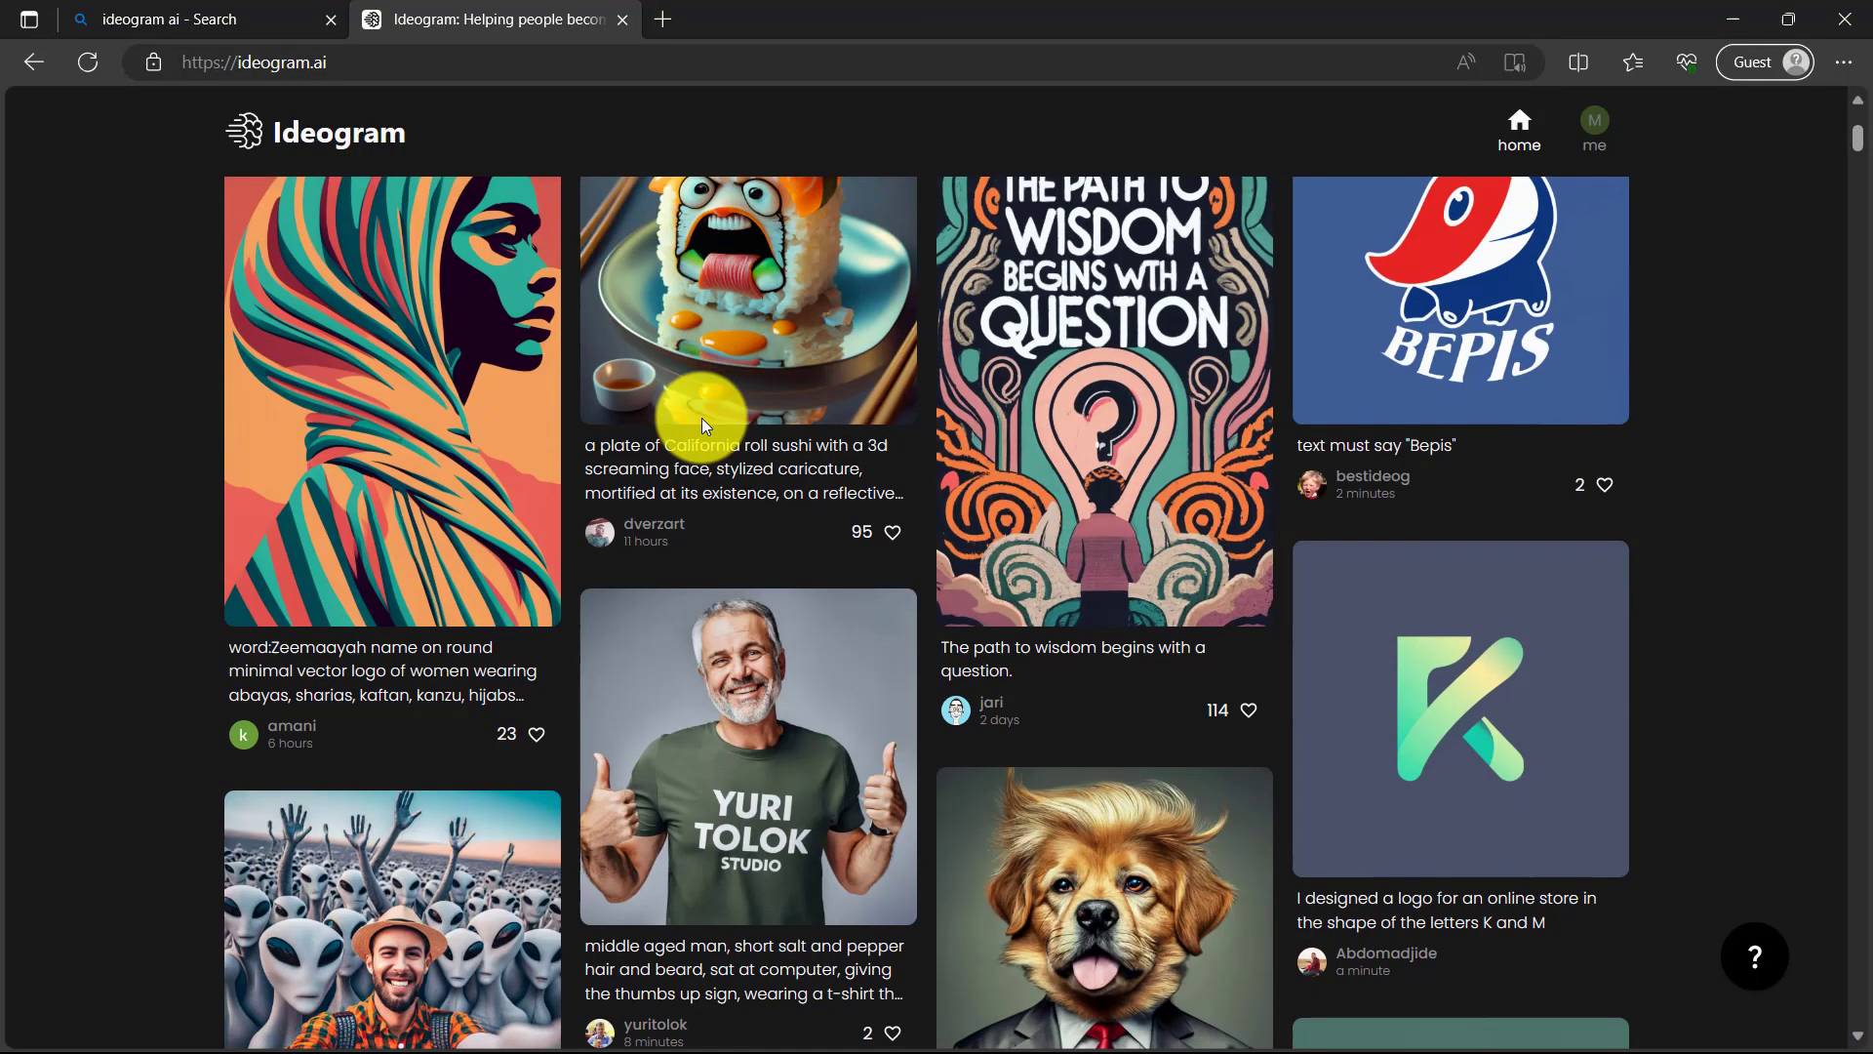
pyautogui.scroll(-3, 701, 417)
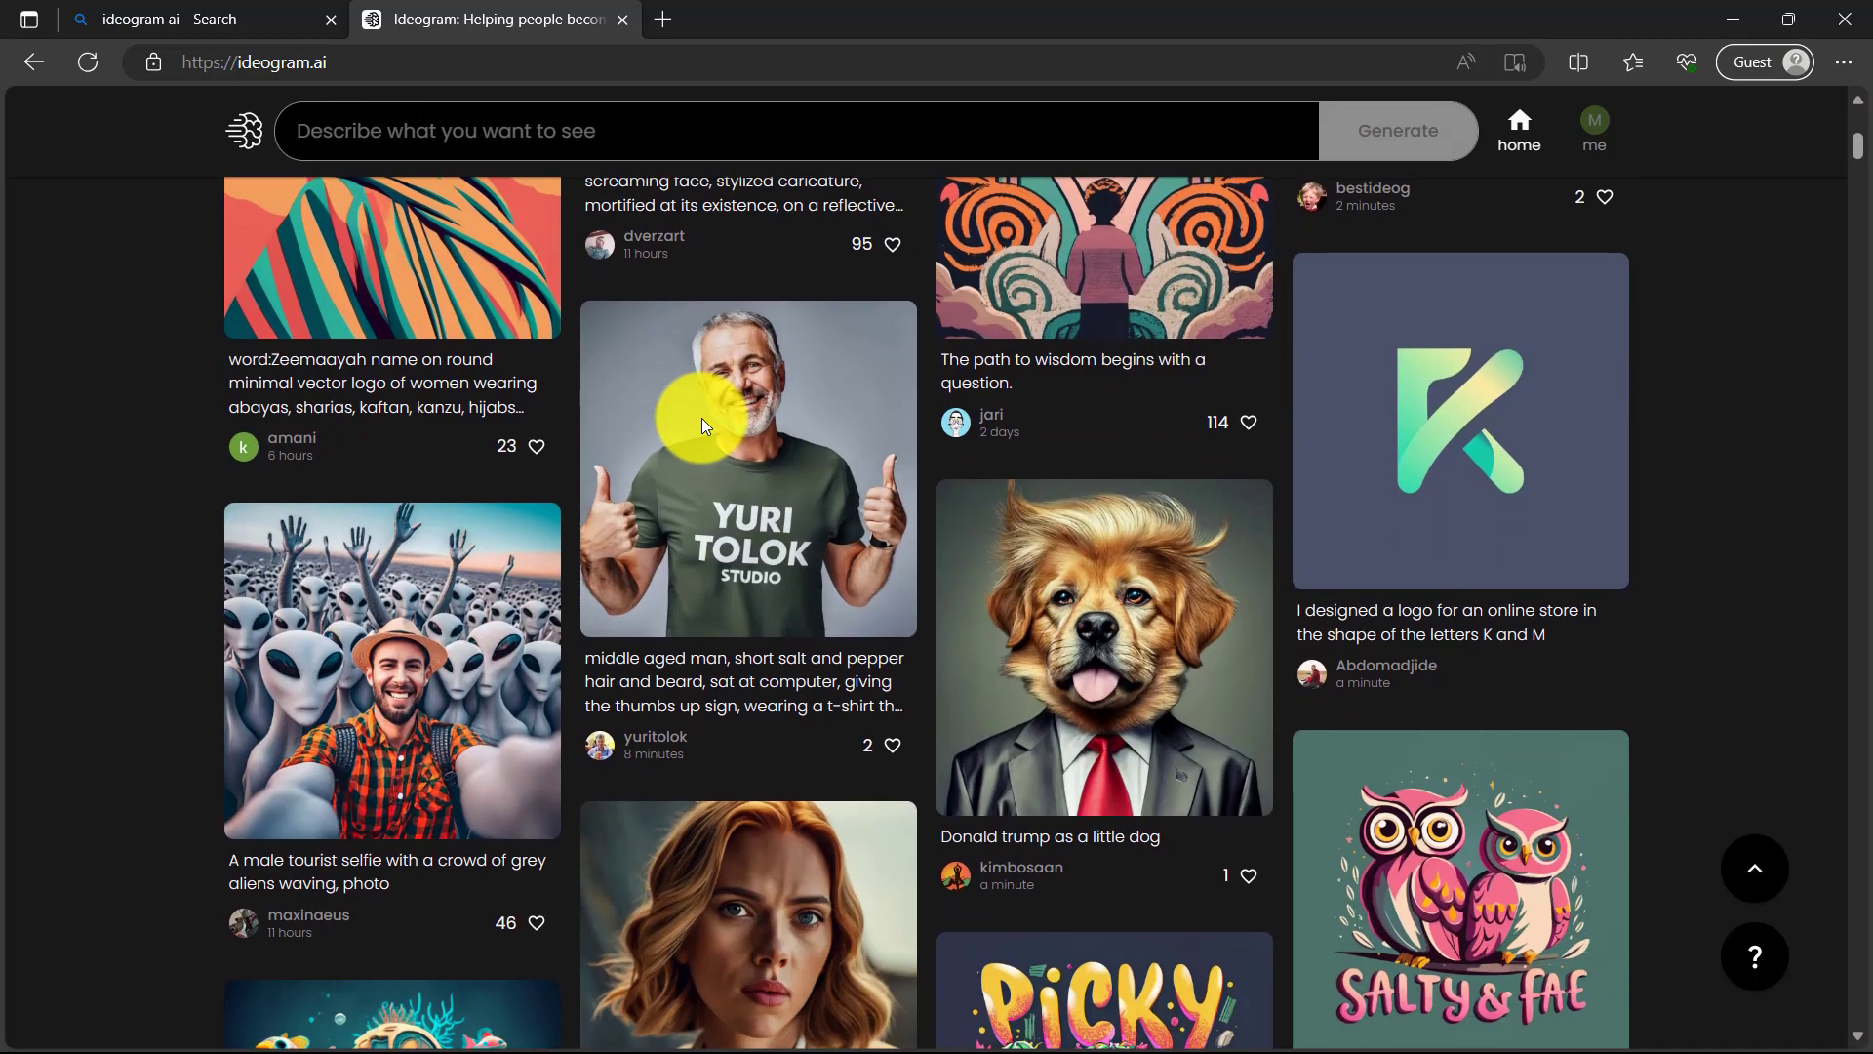
pyautogui.scroll(-2, 700, 418)
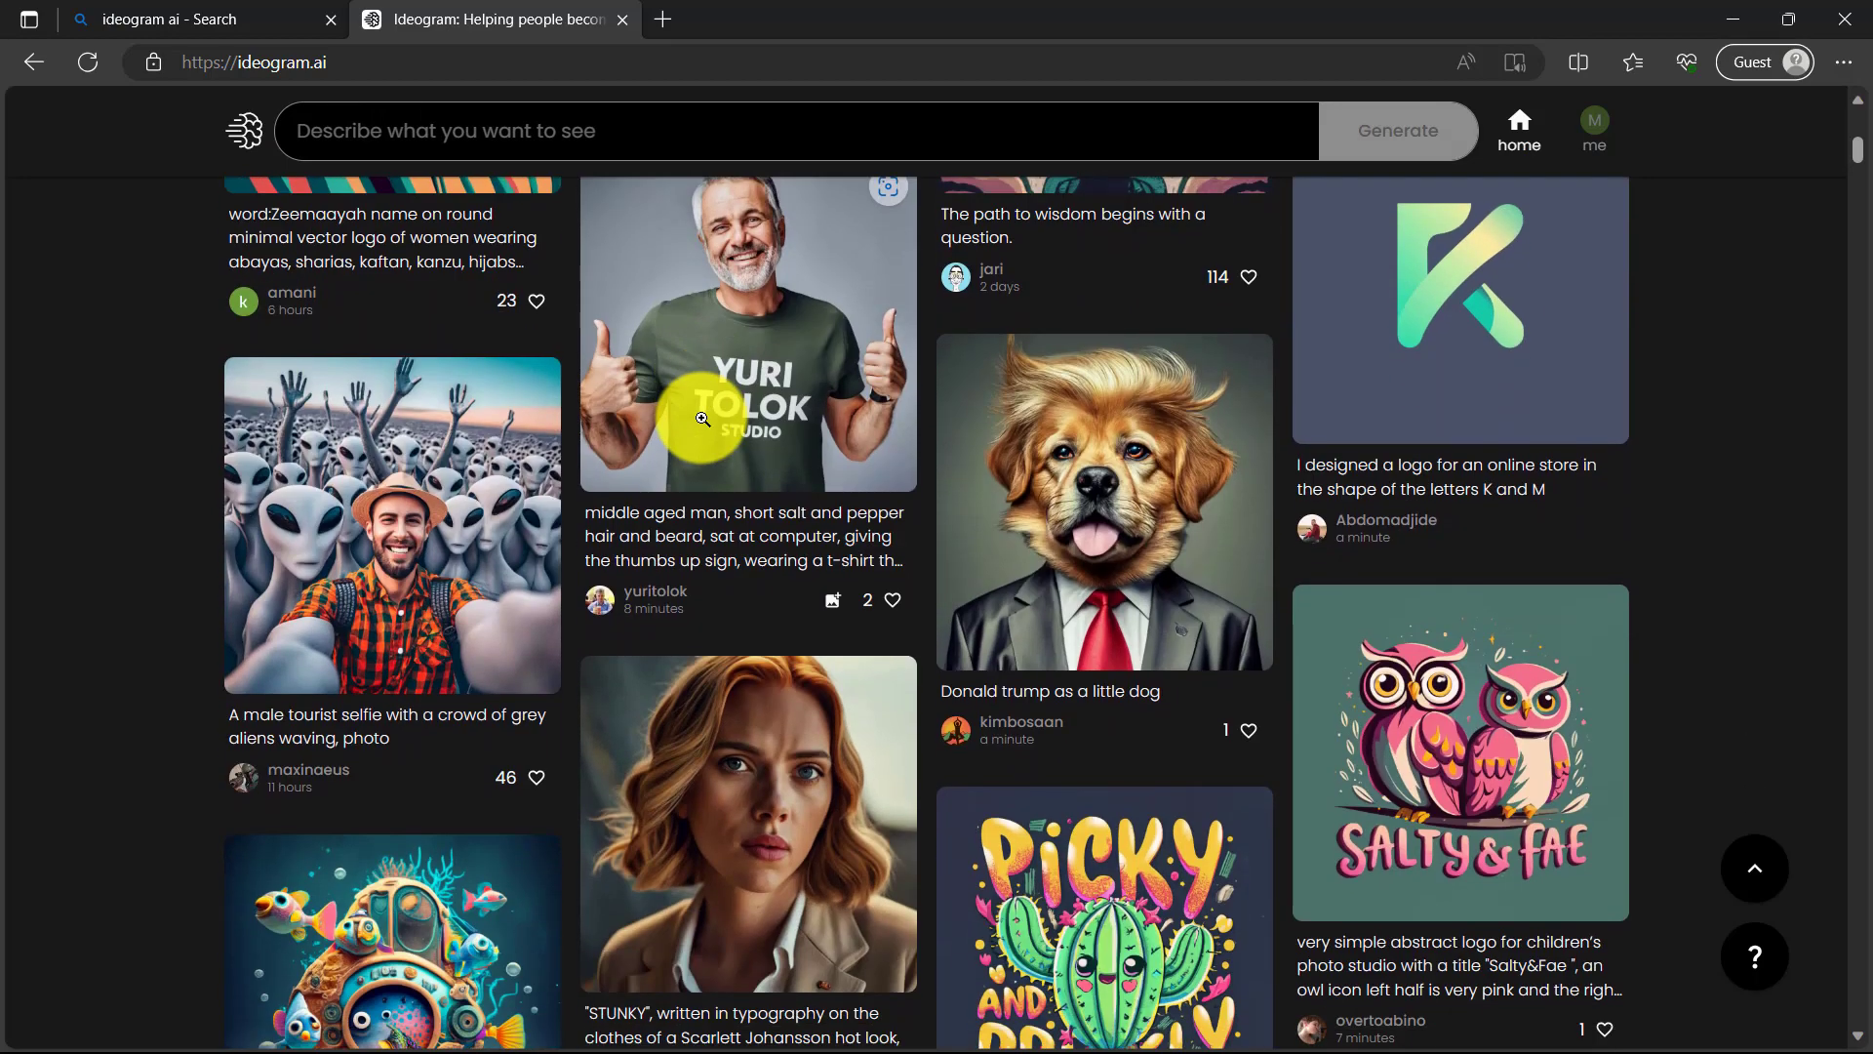
pyautogui.scroll(-3, 701, 417)
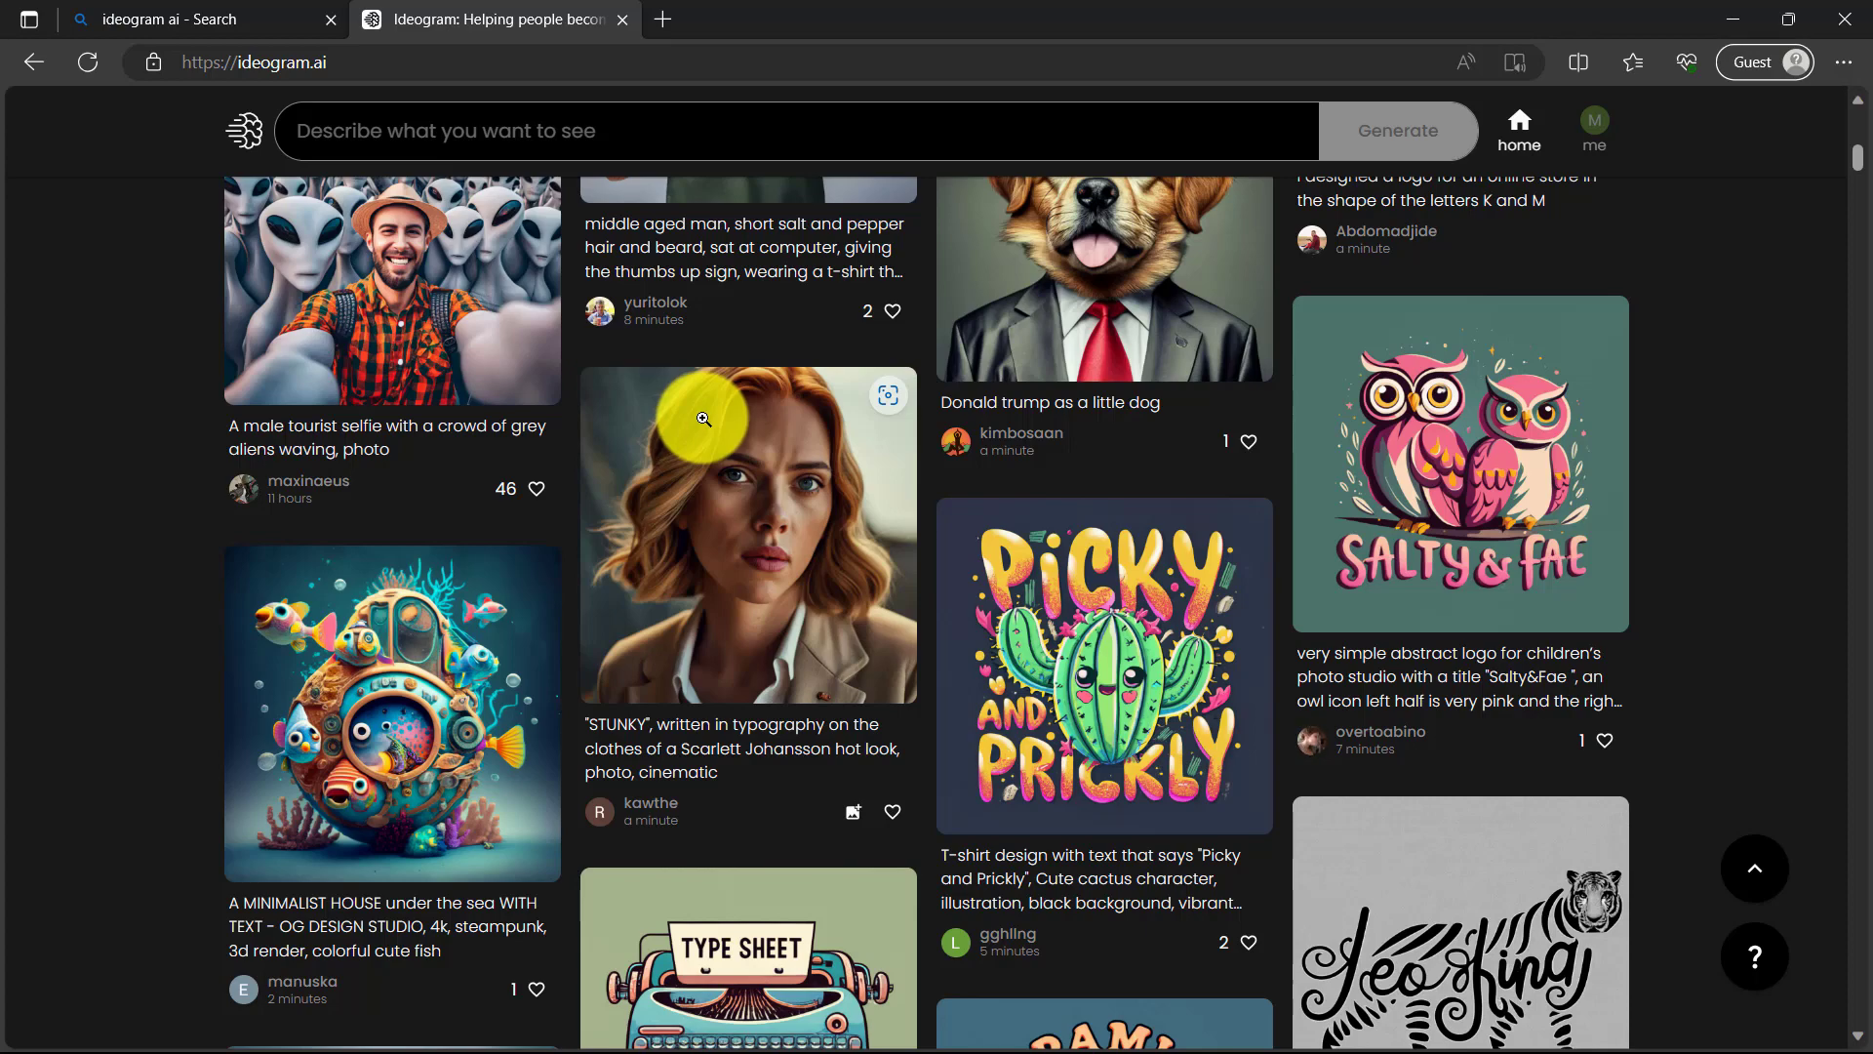
pyautogui.scroll(-6, 703, 418)
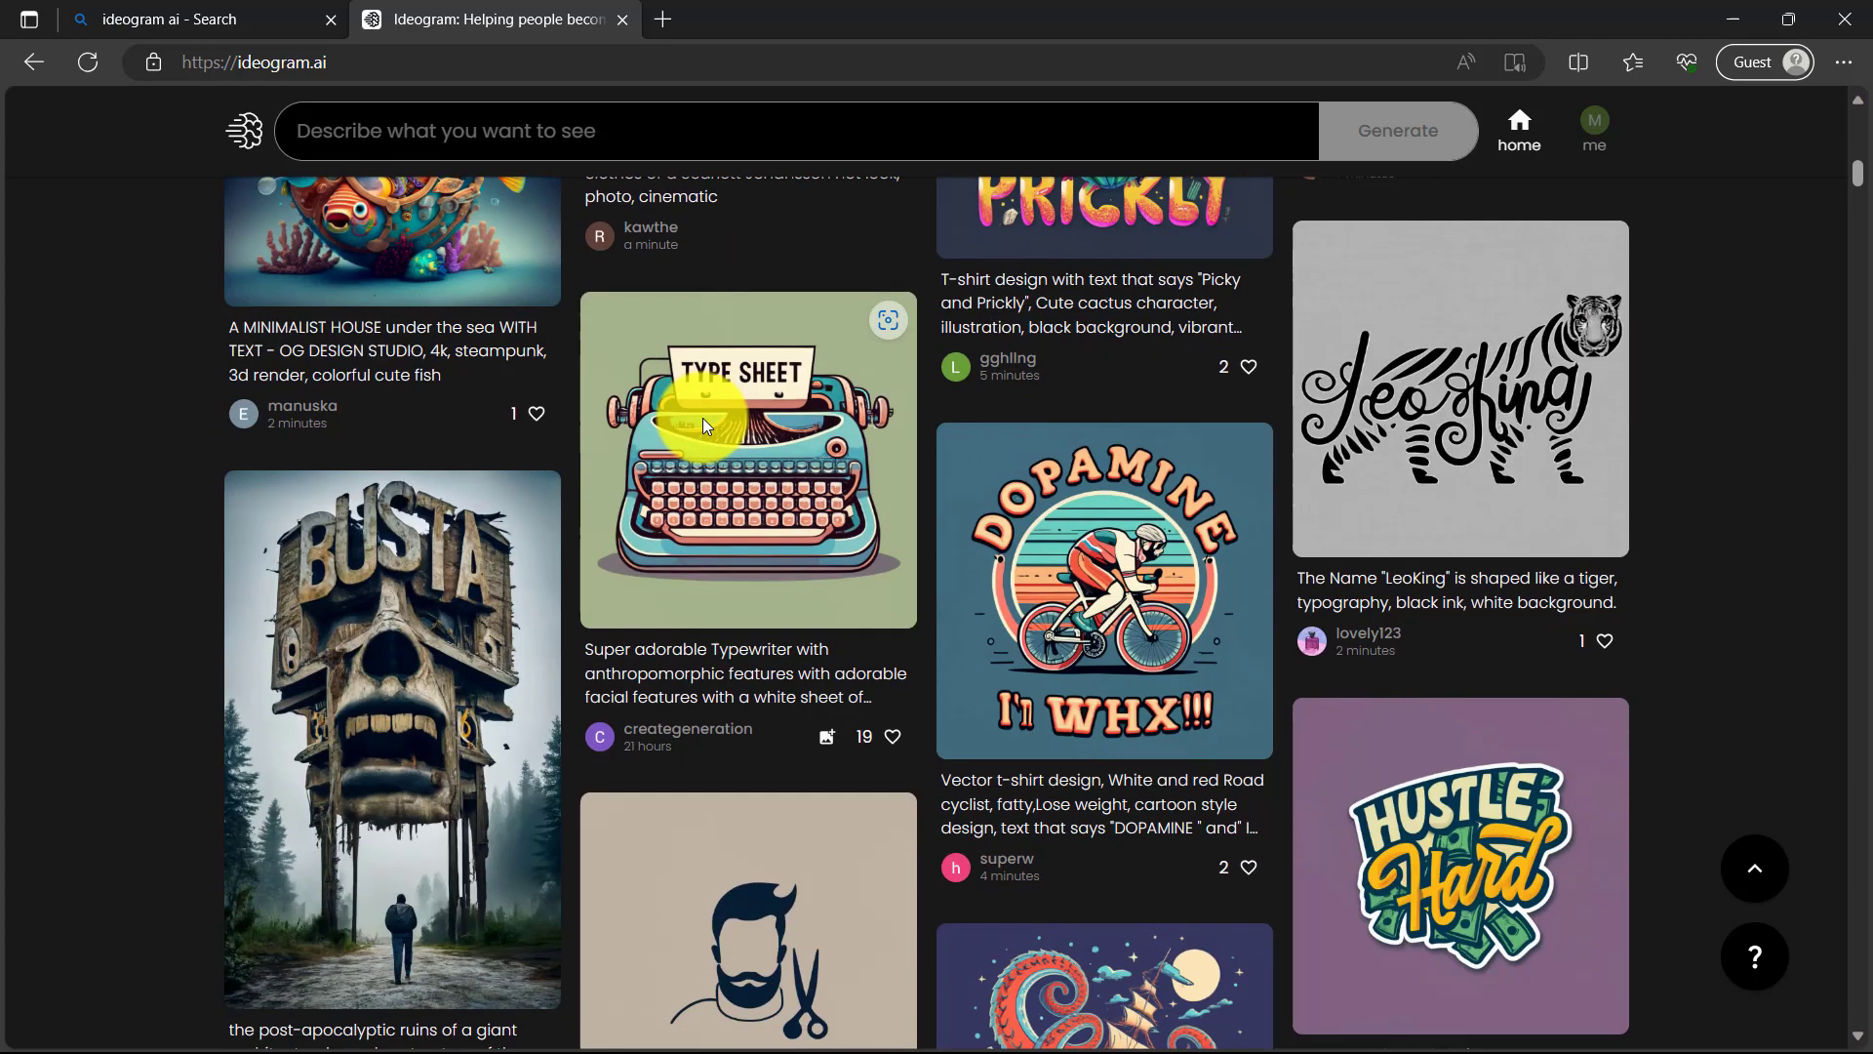
pyautogui.scroll(-4, 703, 418)
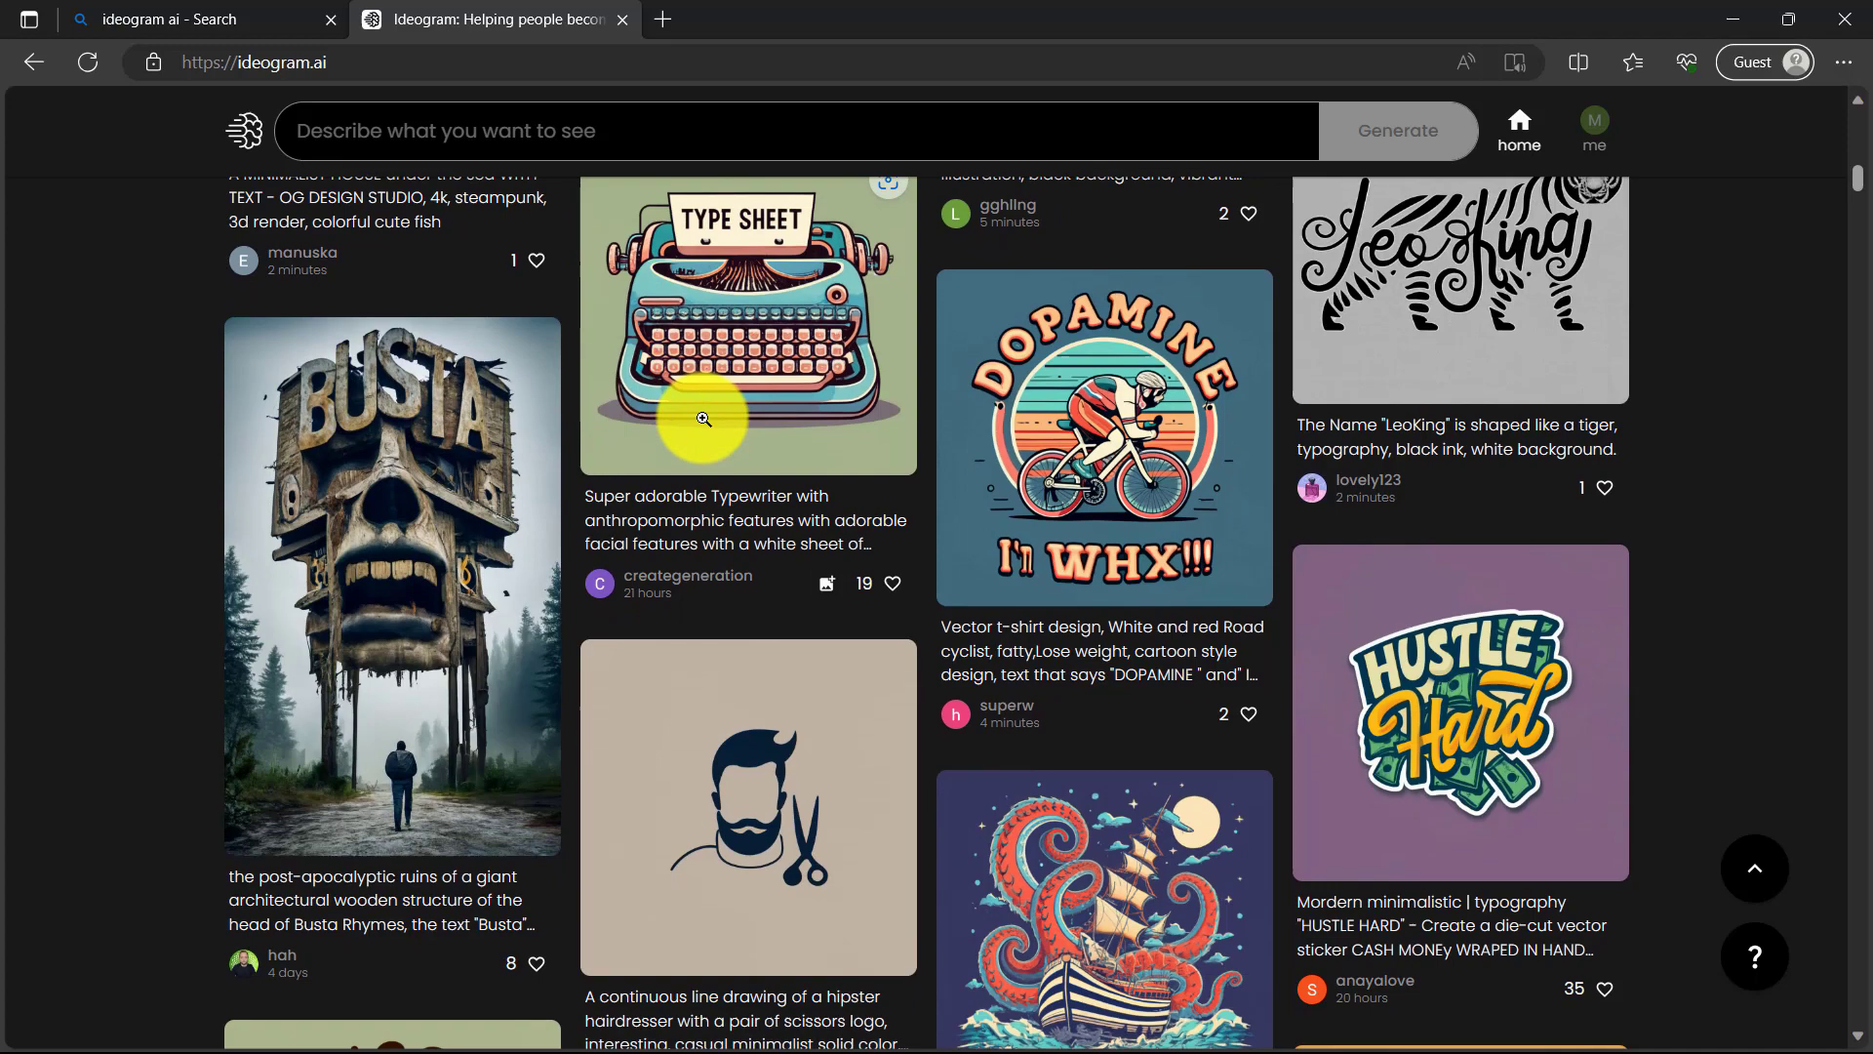
pyautogui.scroll(-2, 703, 419)
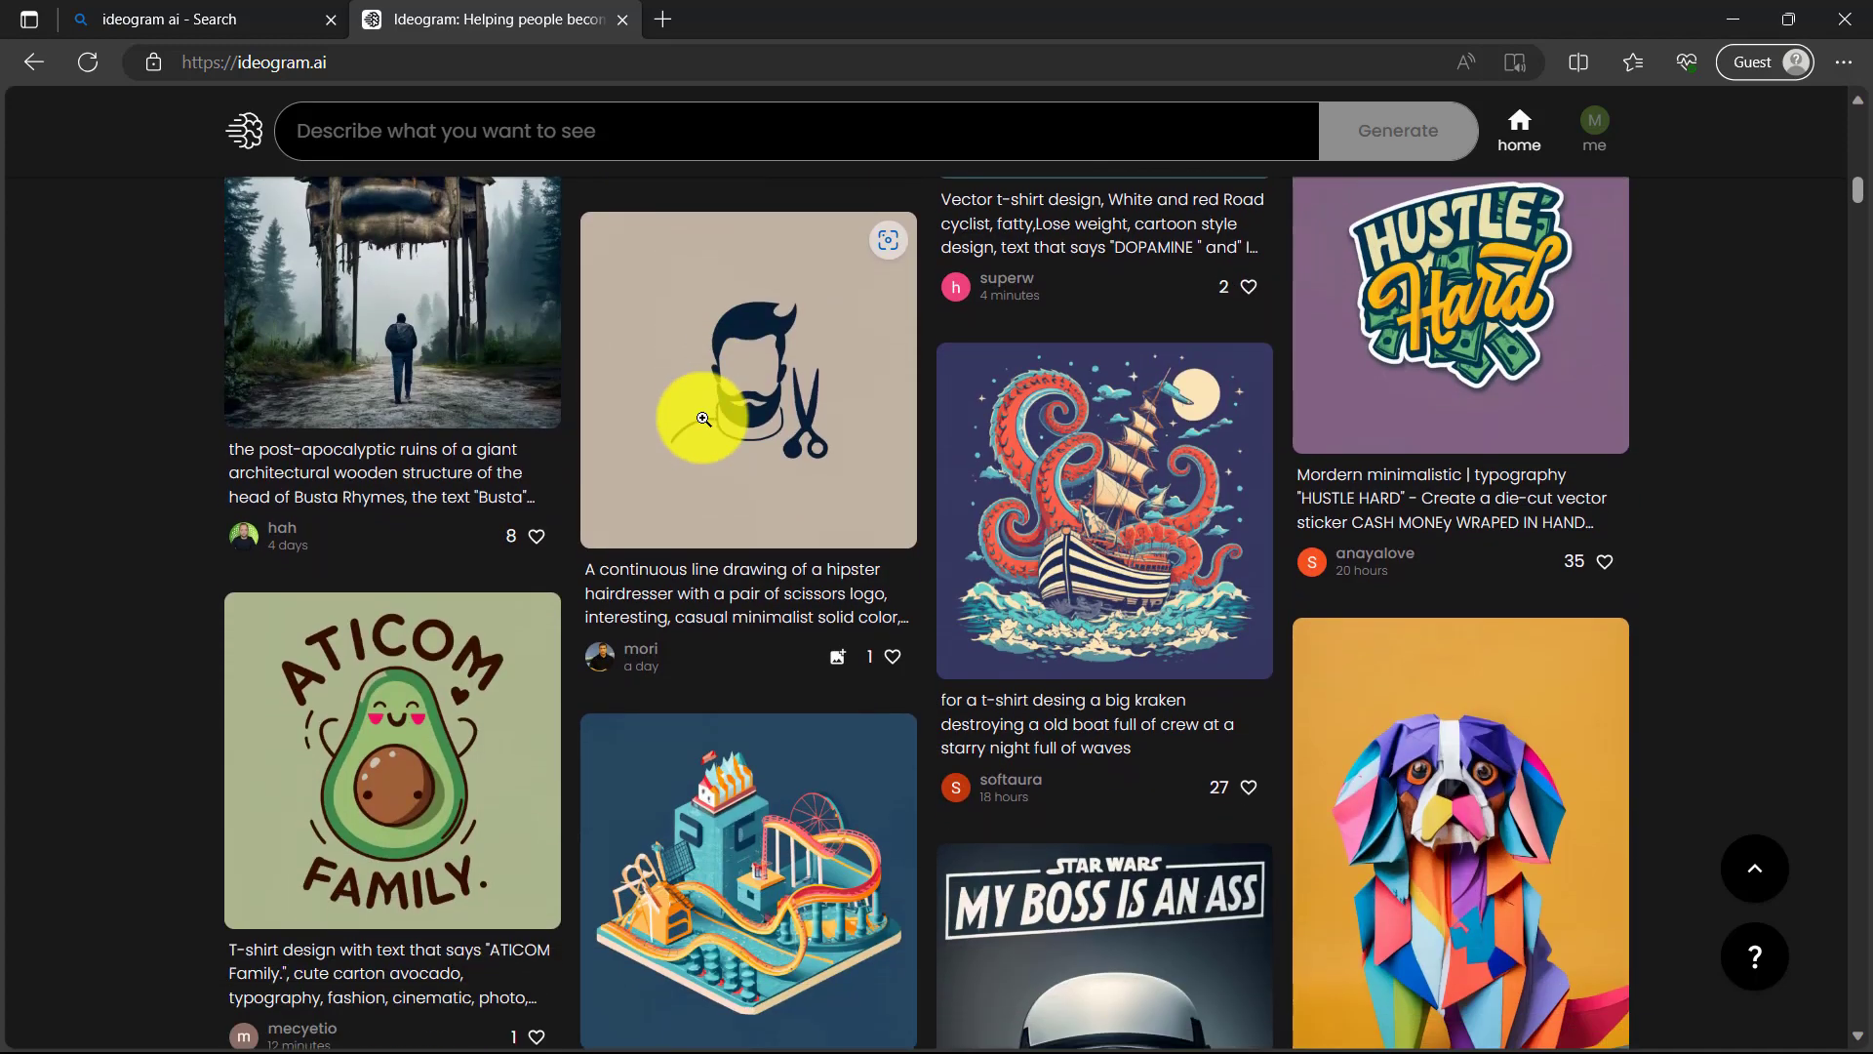
pyautogui.scroll(-3, 703, 419)
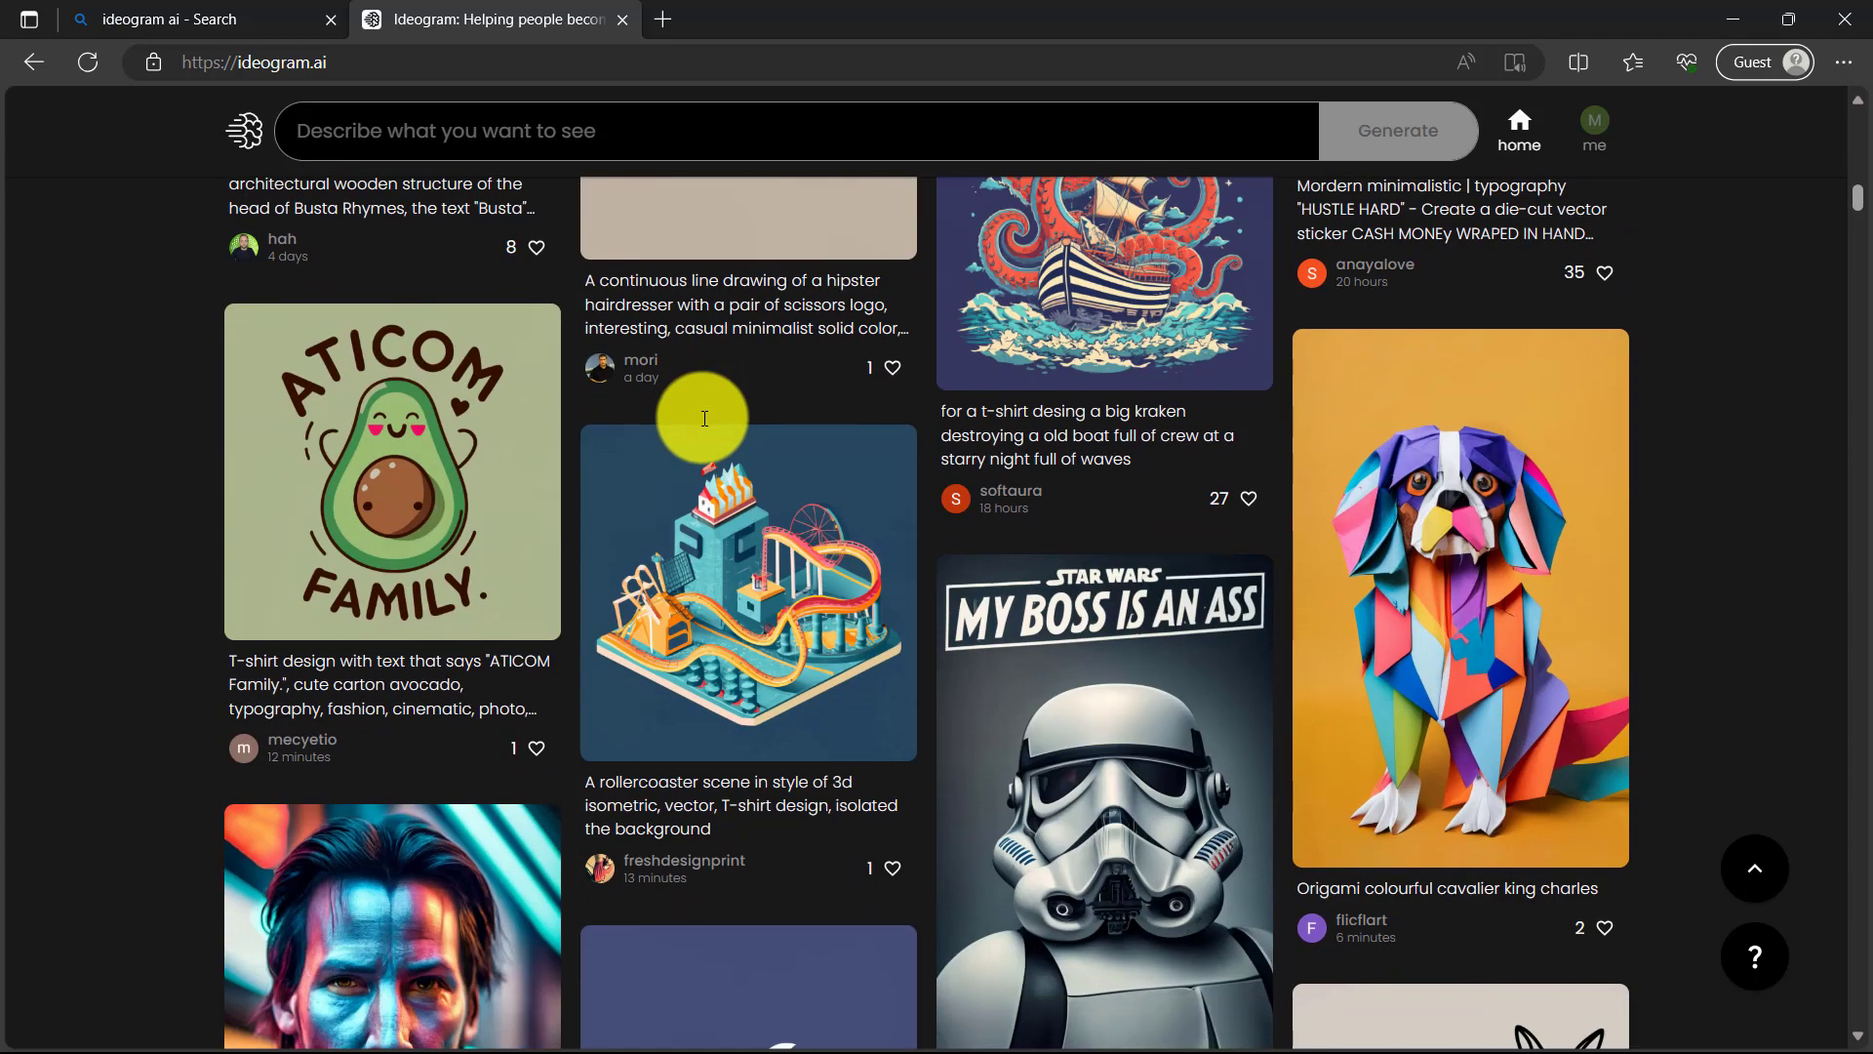
pyautogui.scroll(-3, 703, 419)
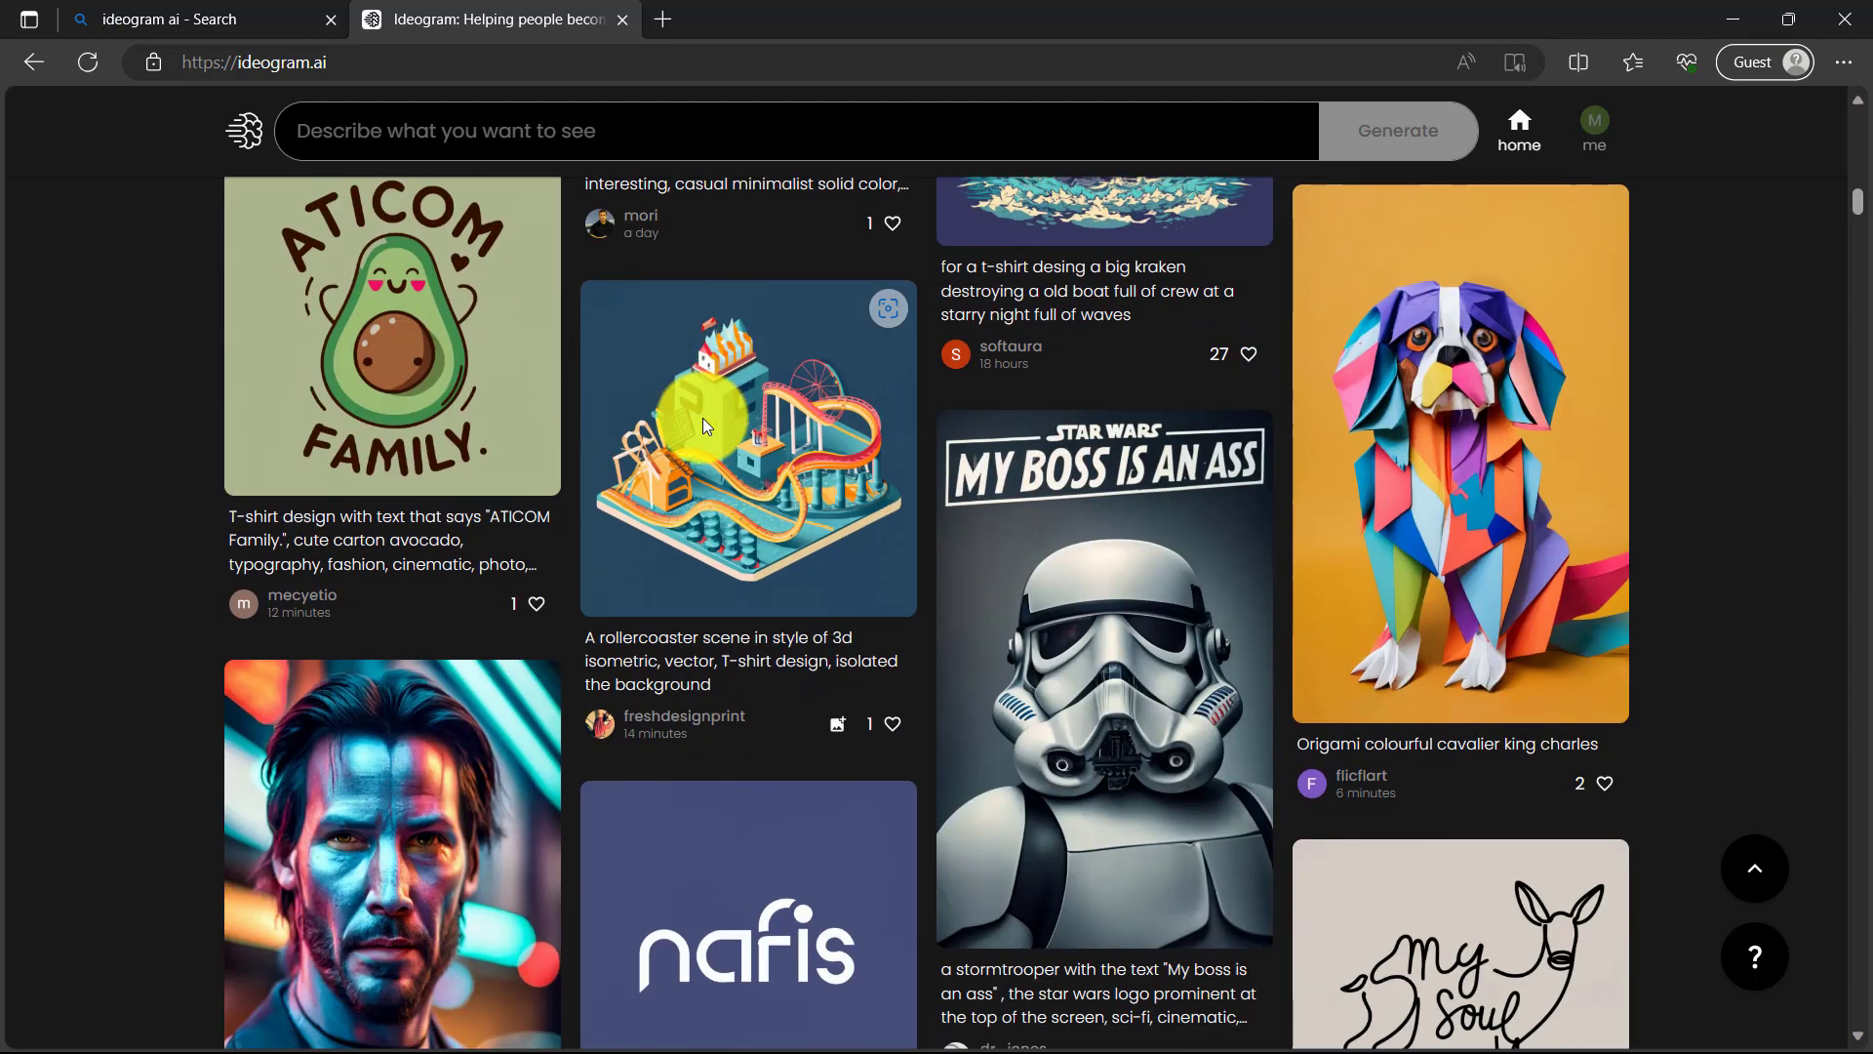
pyautogui.scroll(-3, 704, 419)
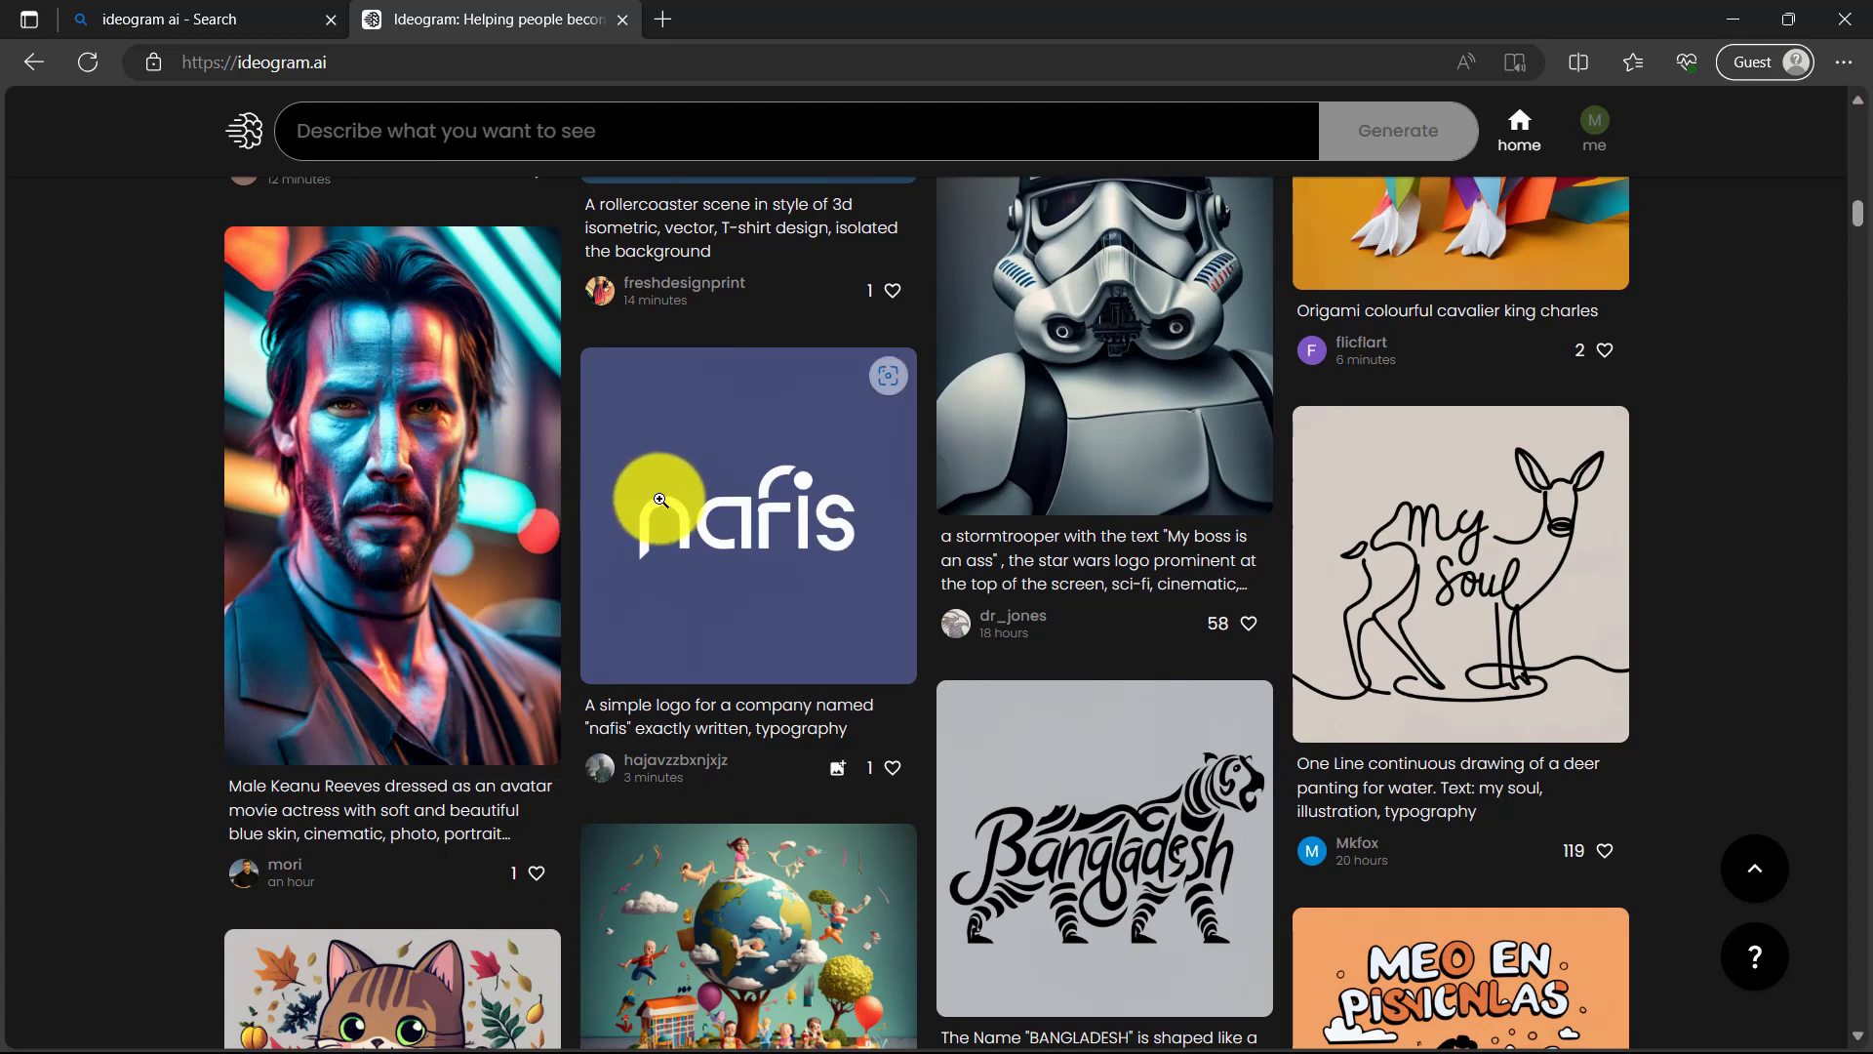
pyautogui.scroll(-5, 702, 506)
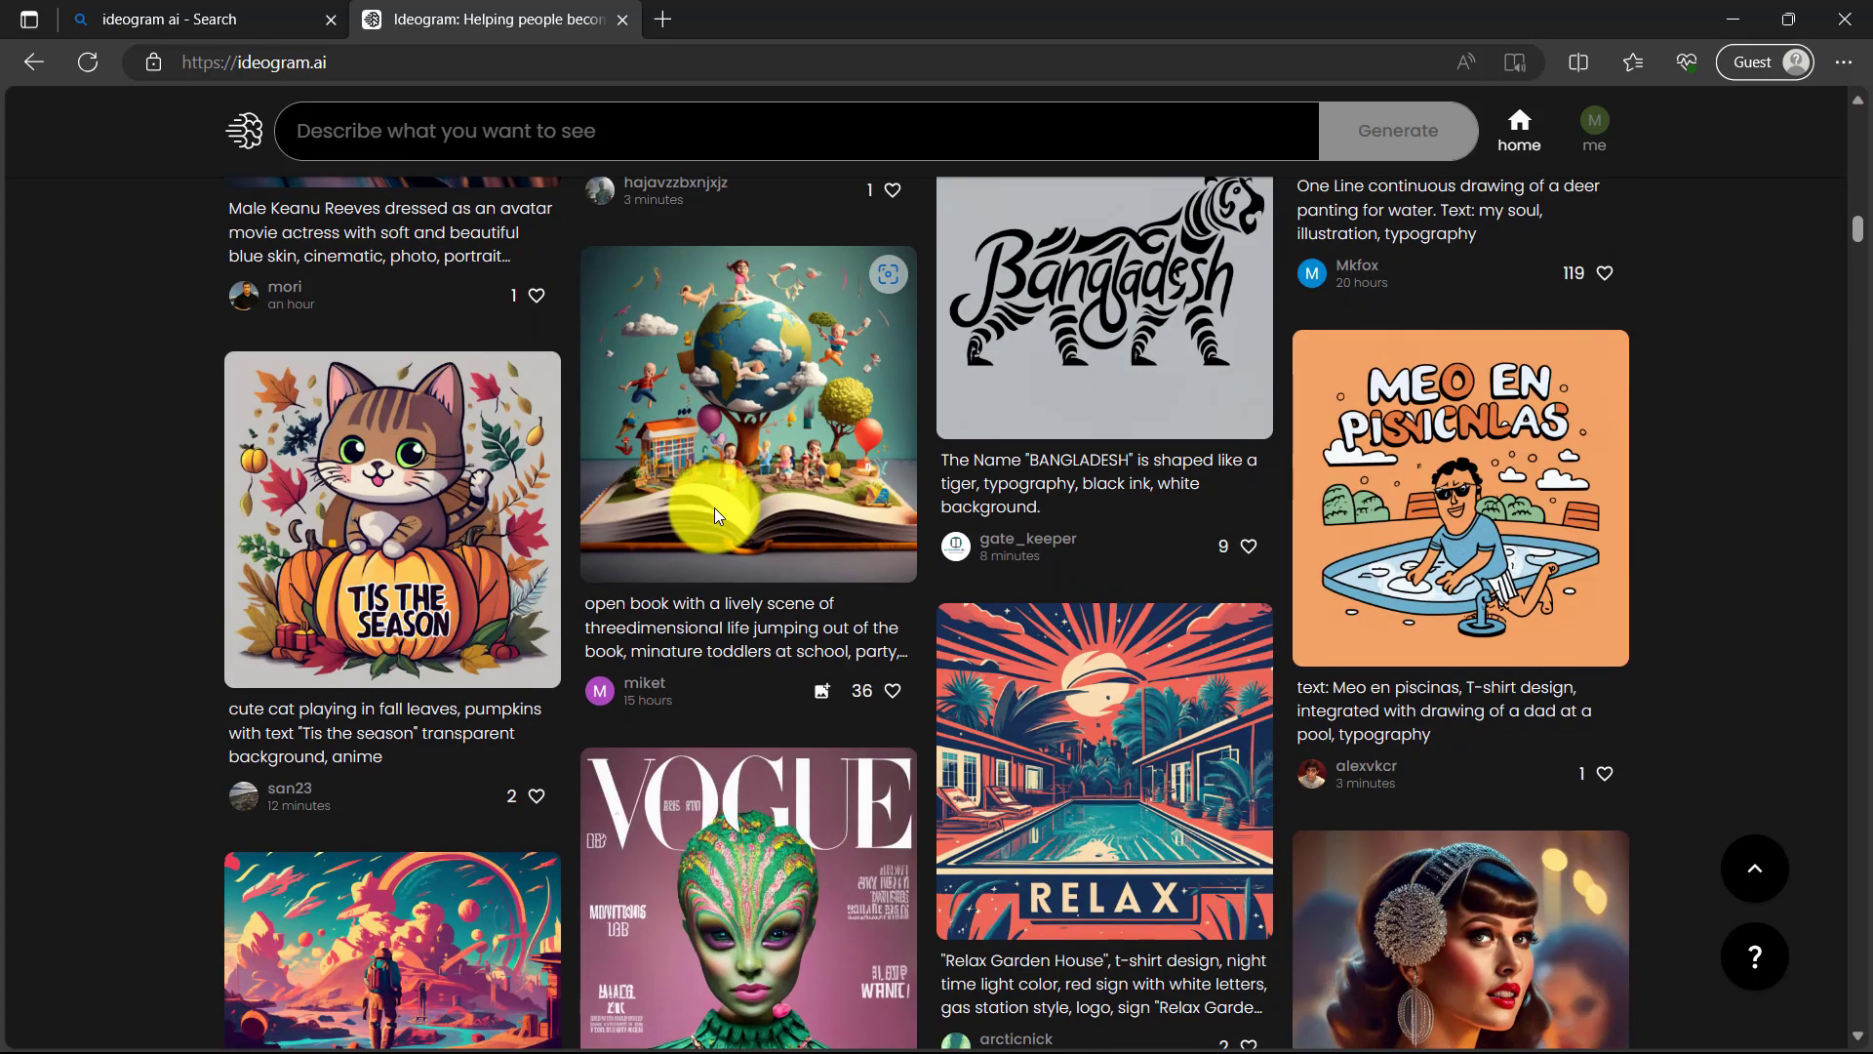
pyautogui.scroll(-3, 714, 507)
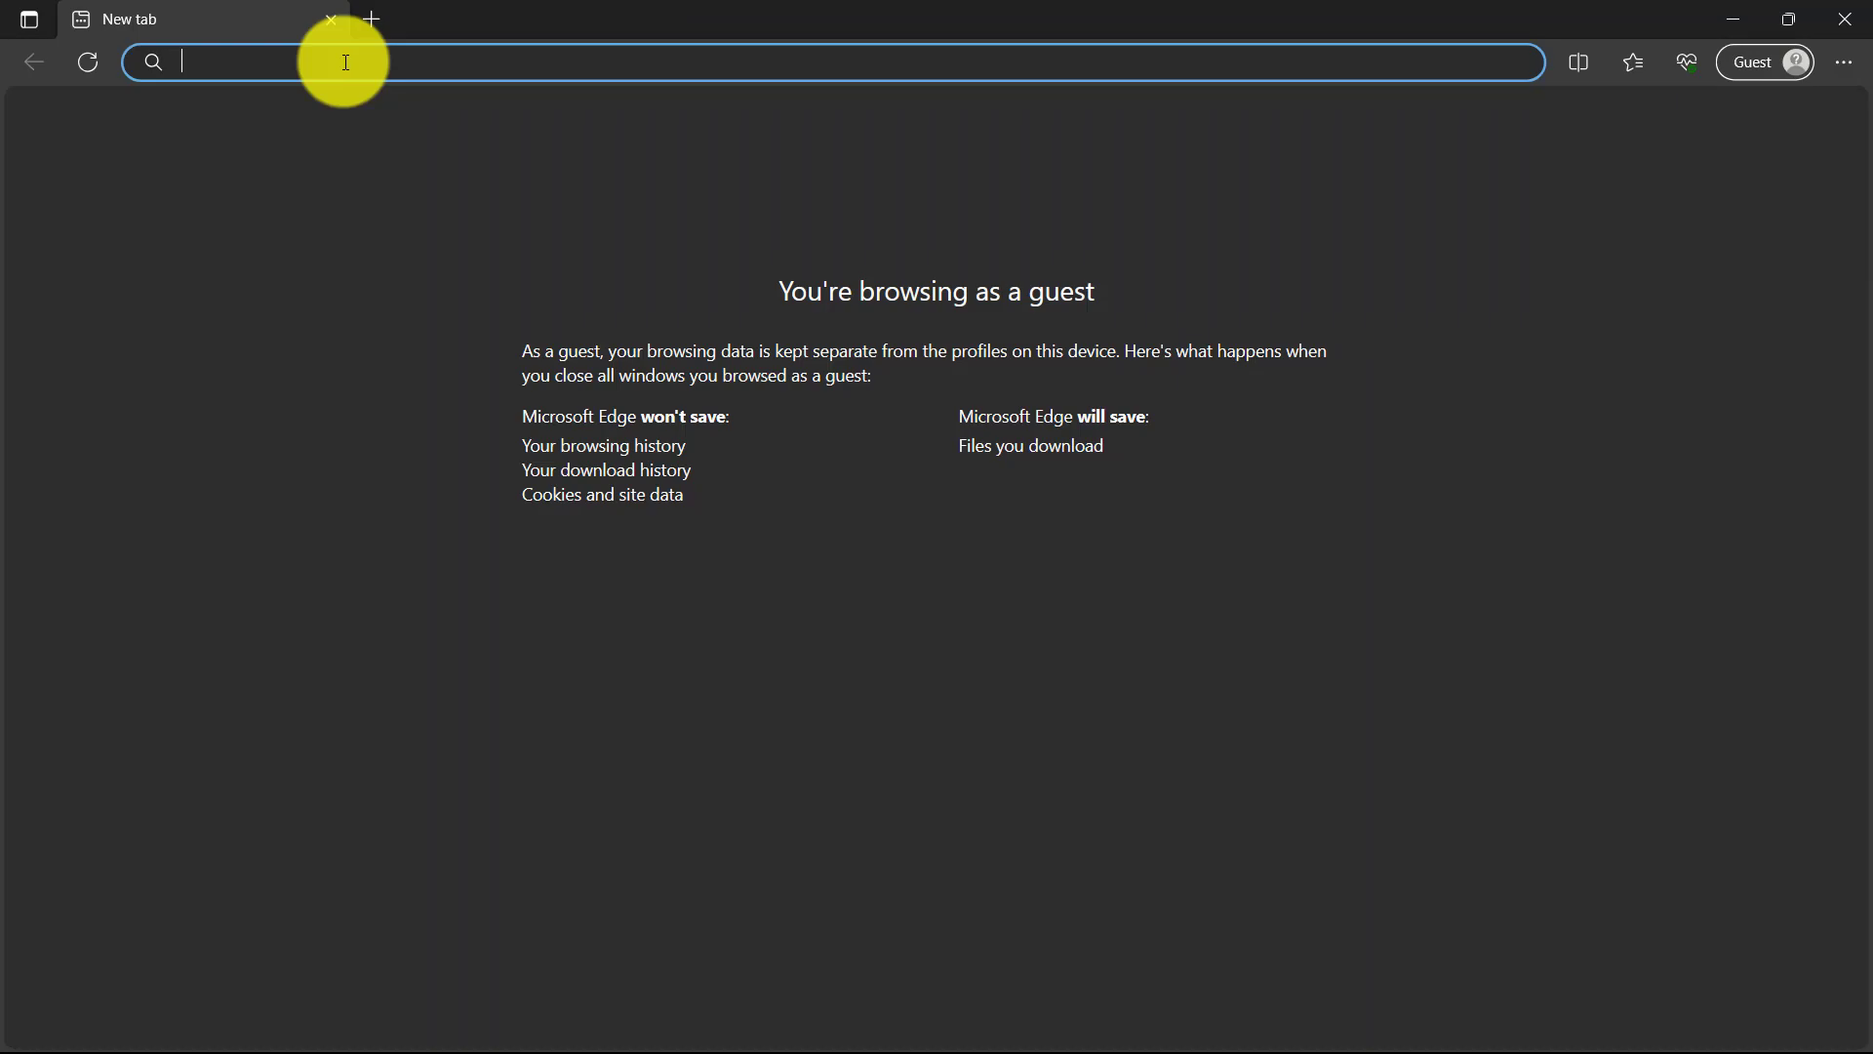
# - Search Bing for 'ideogram ai' and open the Ideogram site in a new tab
pyautogui.write('ideogram ai')
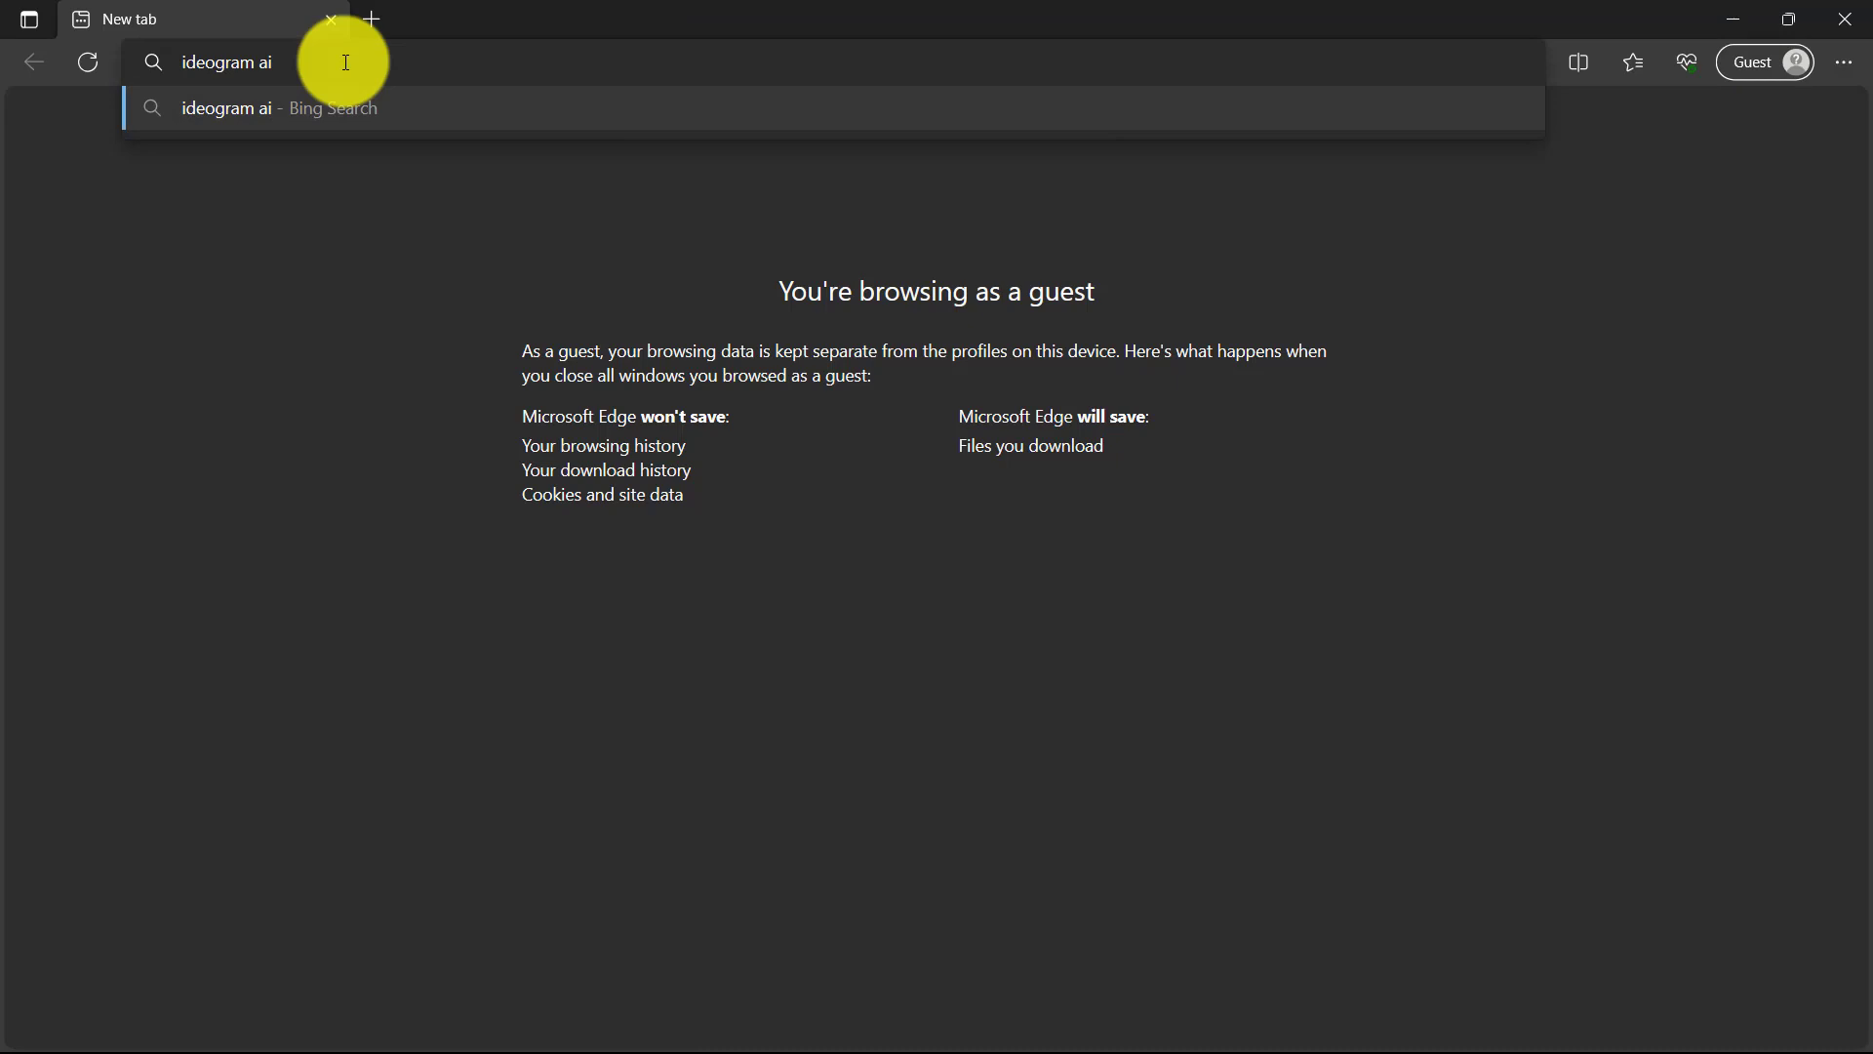
pyautogui.press('Return')
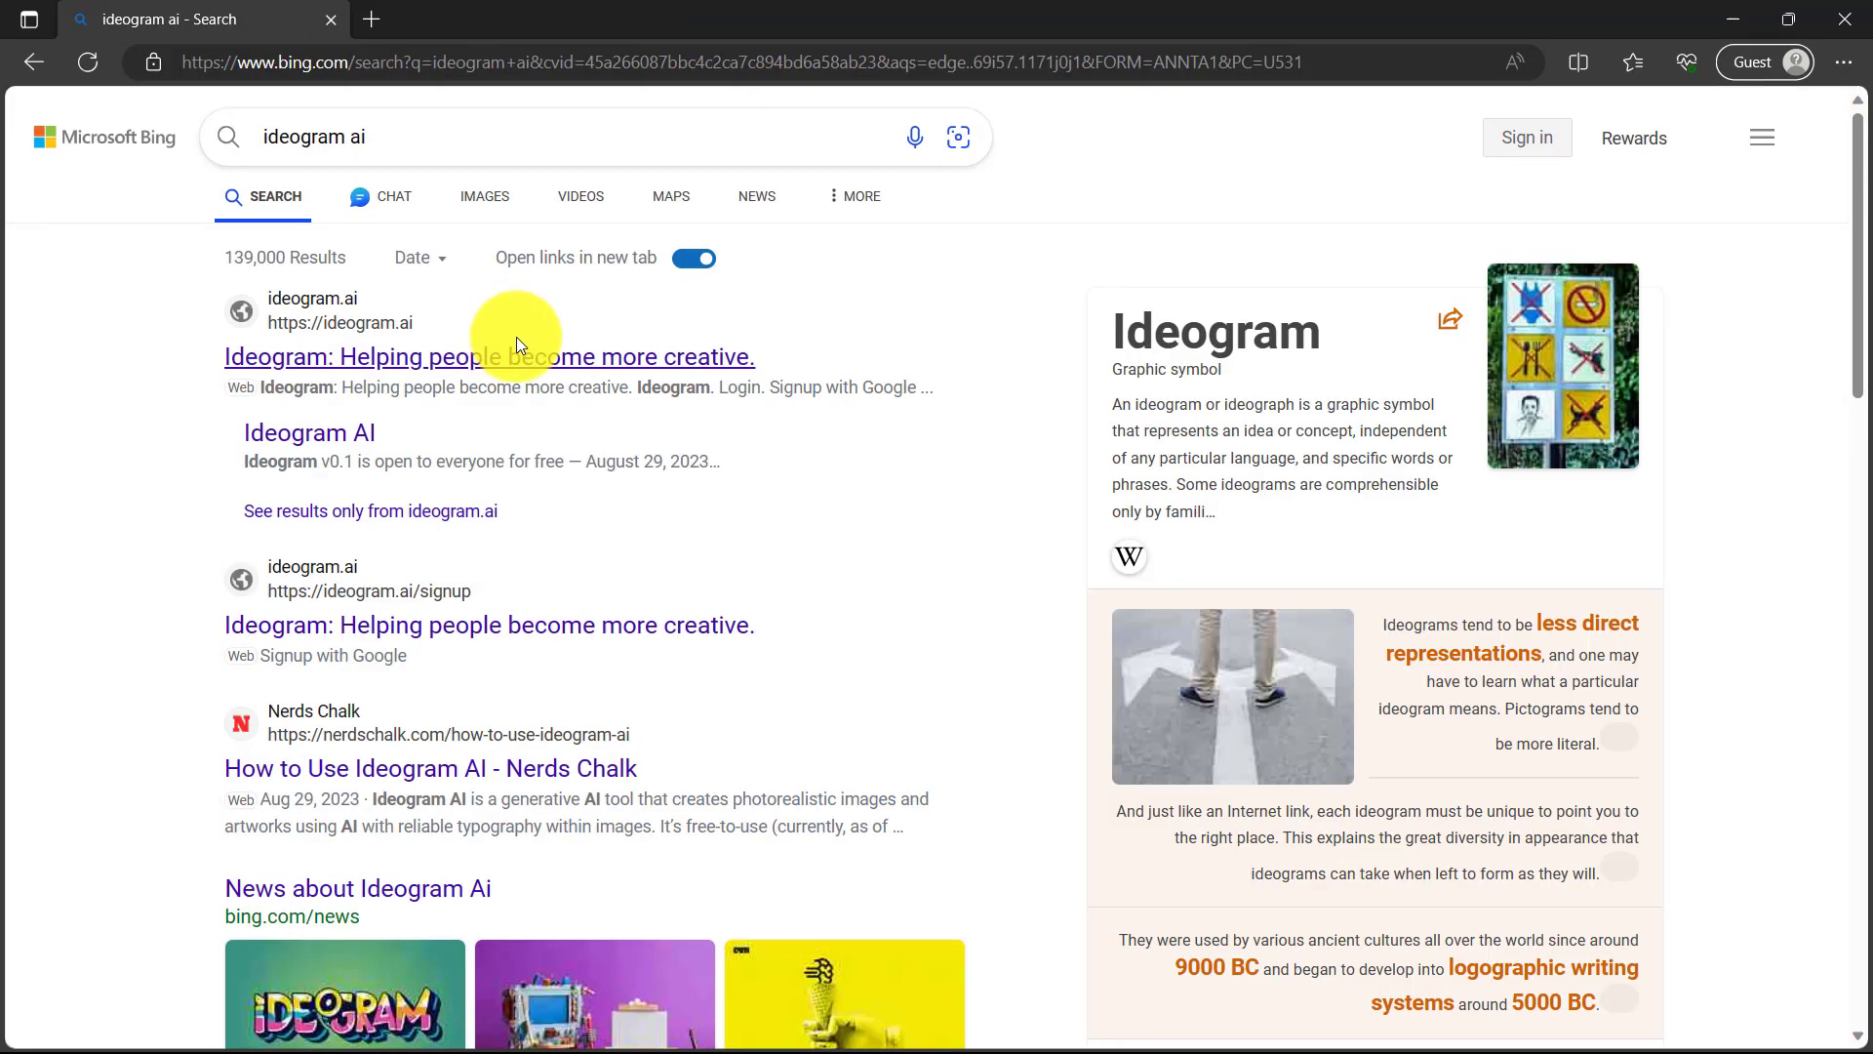
pyautogui.click(587, 361)
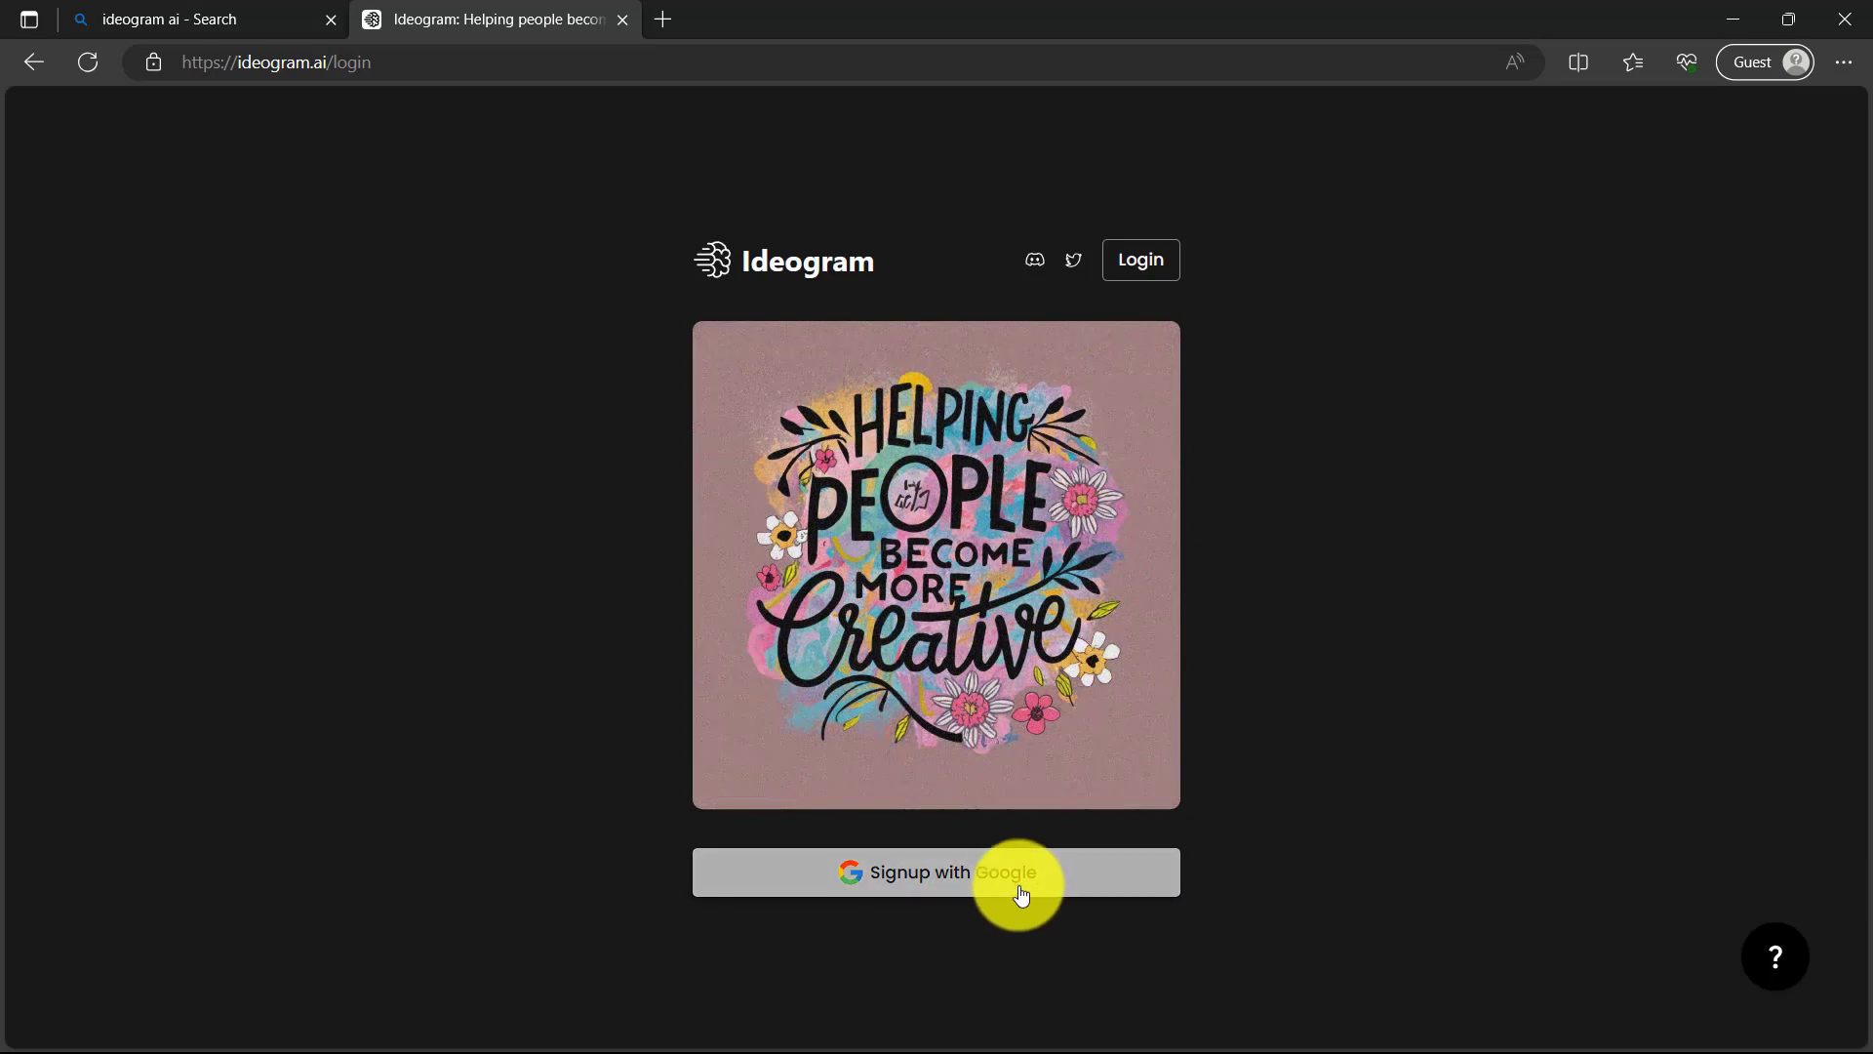
# - Sign up with Google, add '_' to the display handle, and complete registration
pyautogui.click(1004, 880)
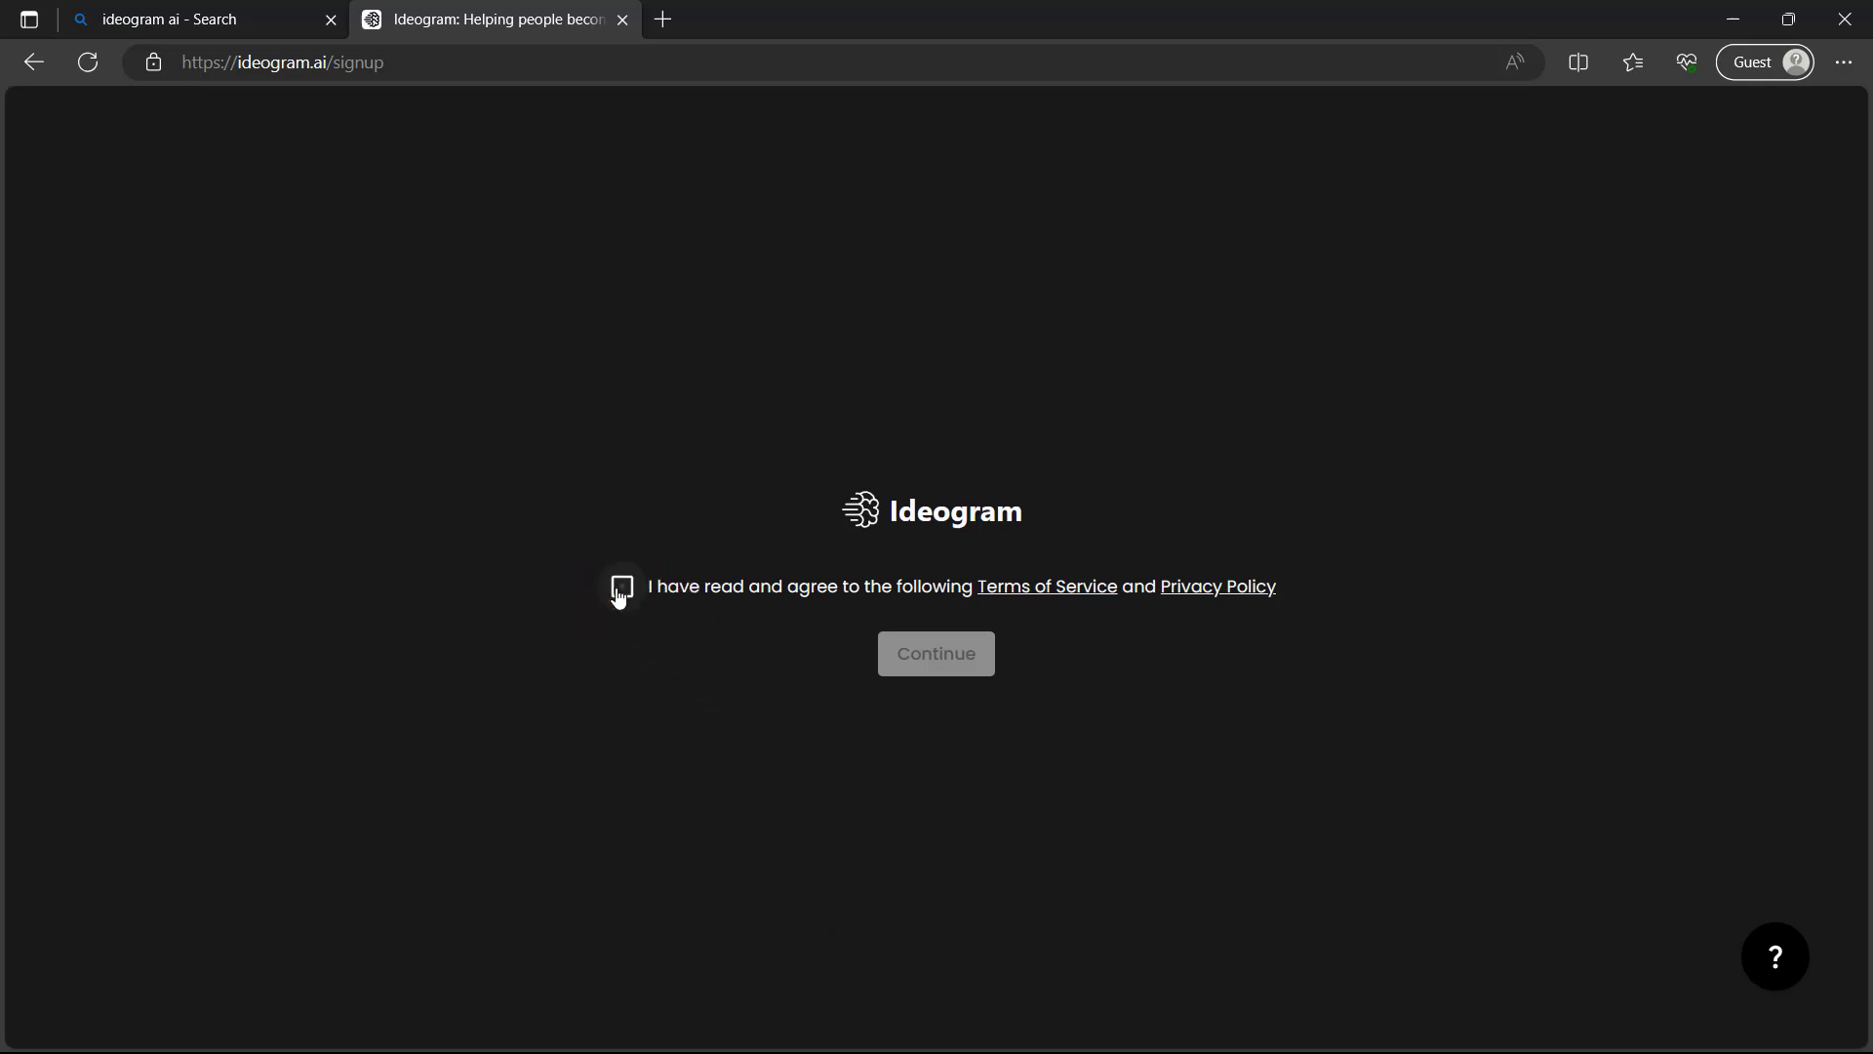
pyautogui.click(885, 576)
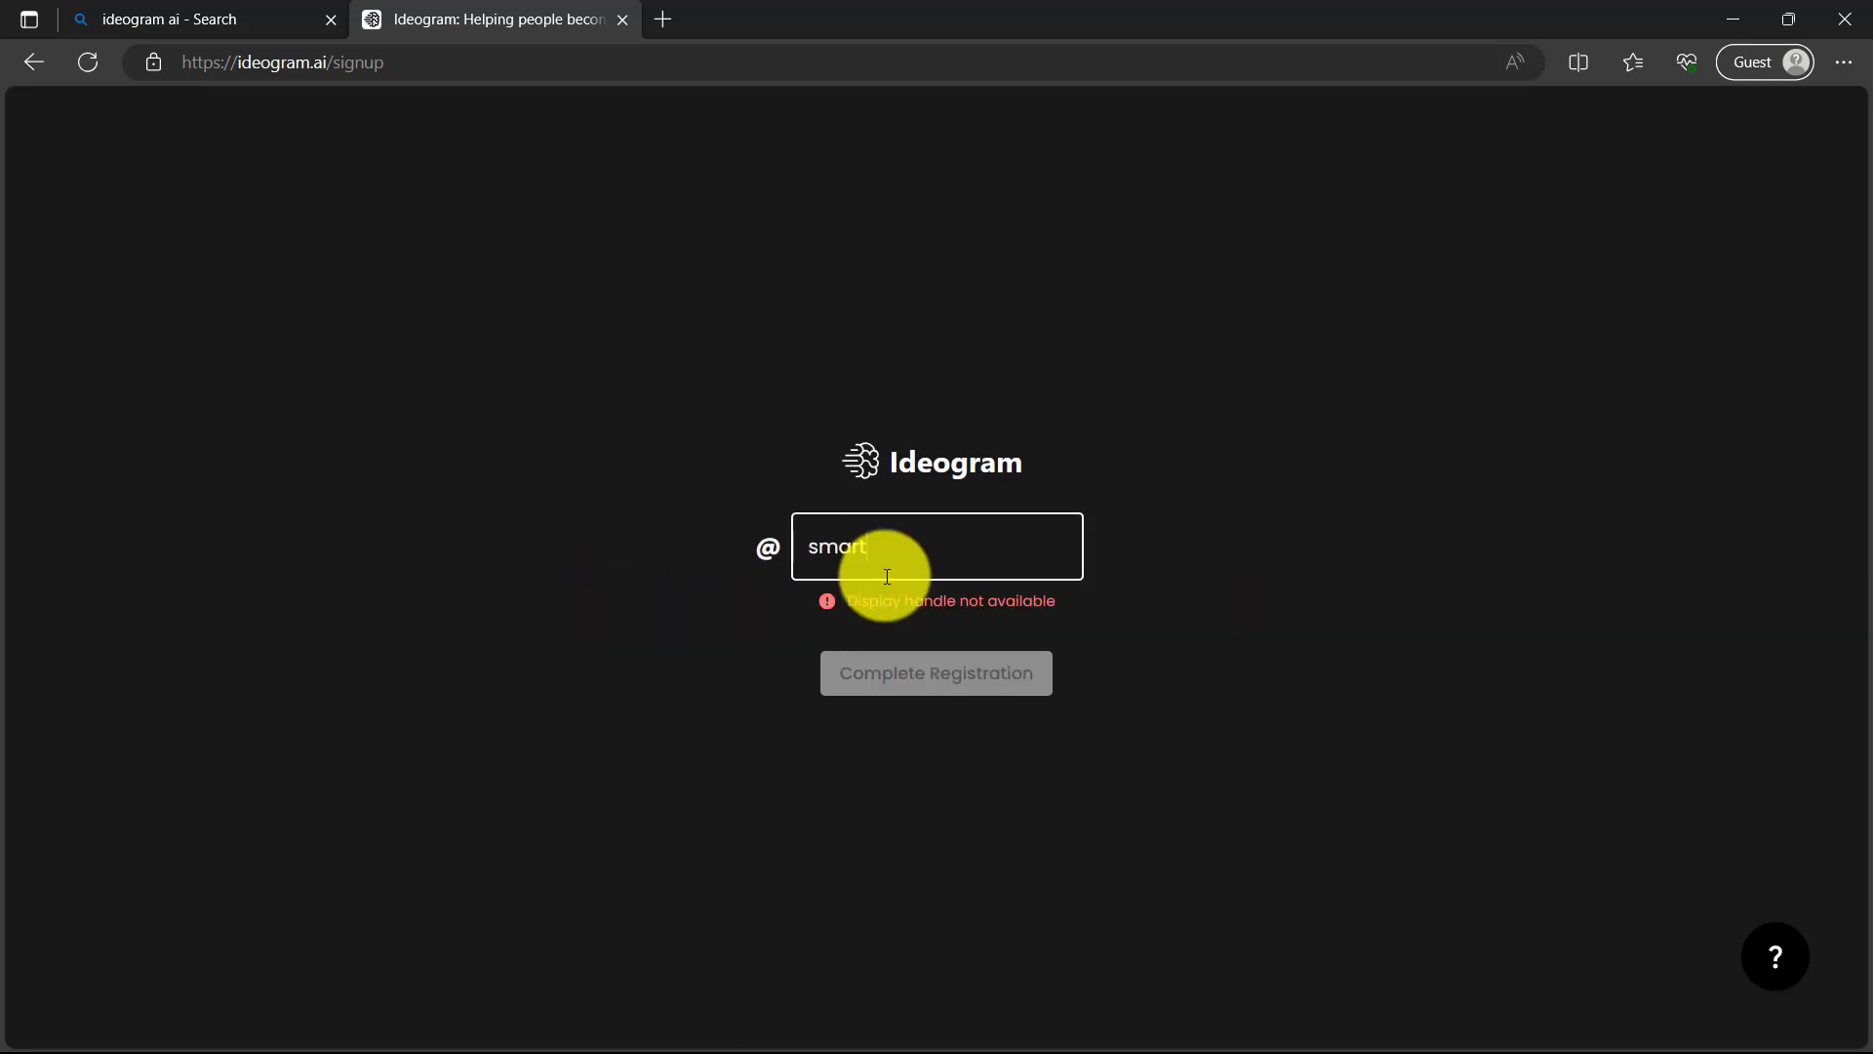
pyautogui.write('_')
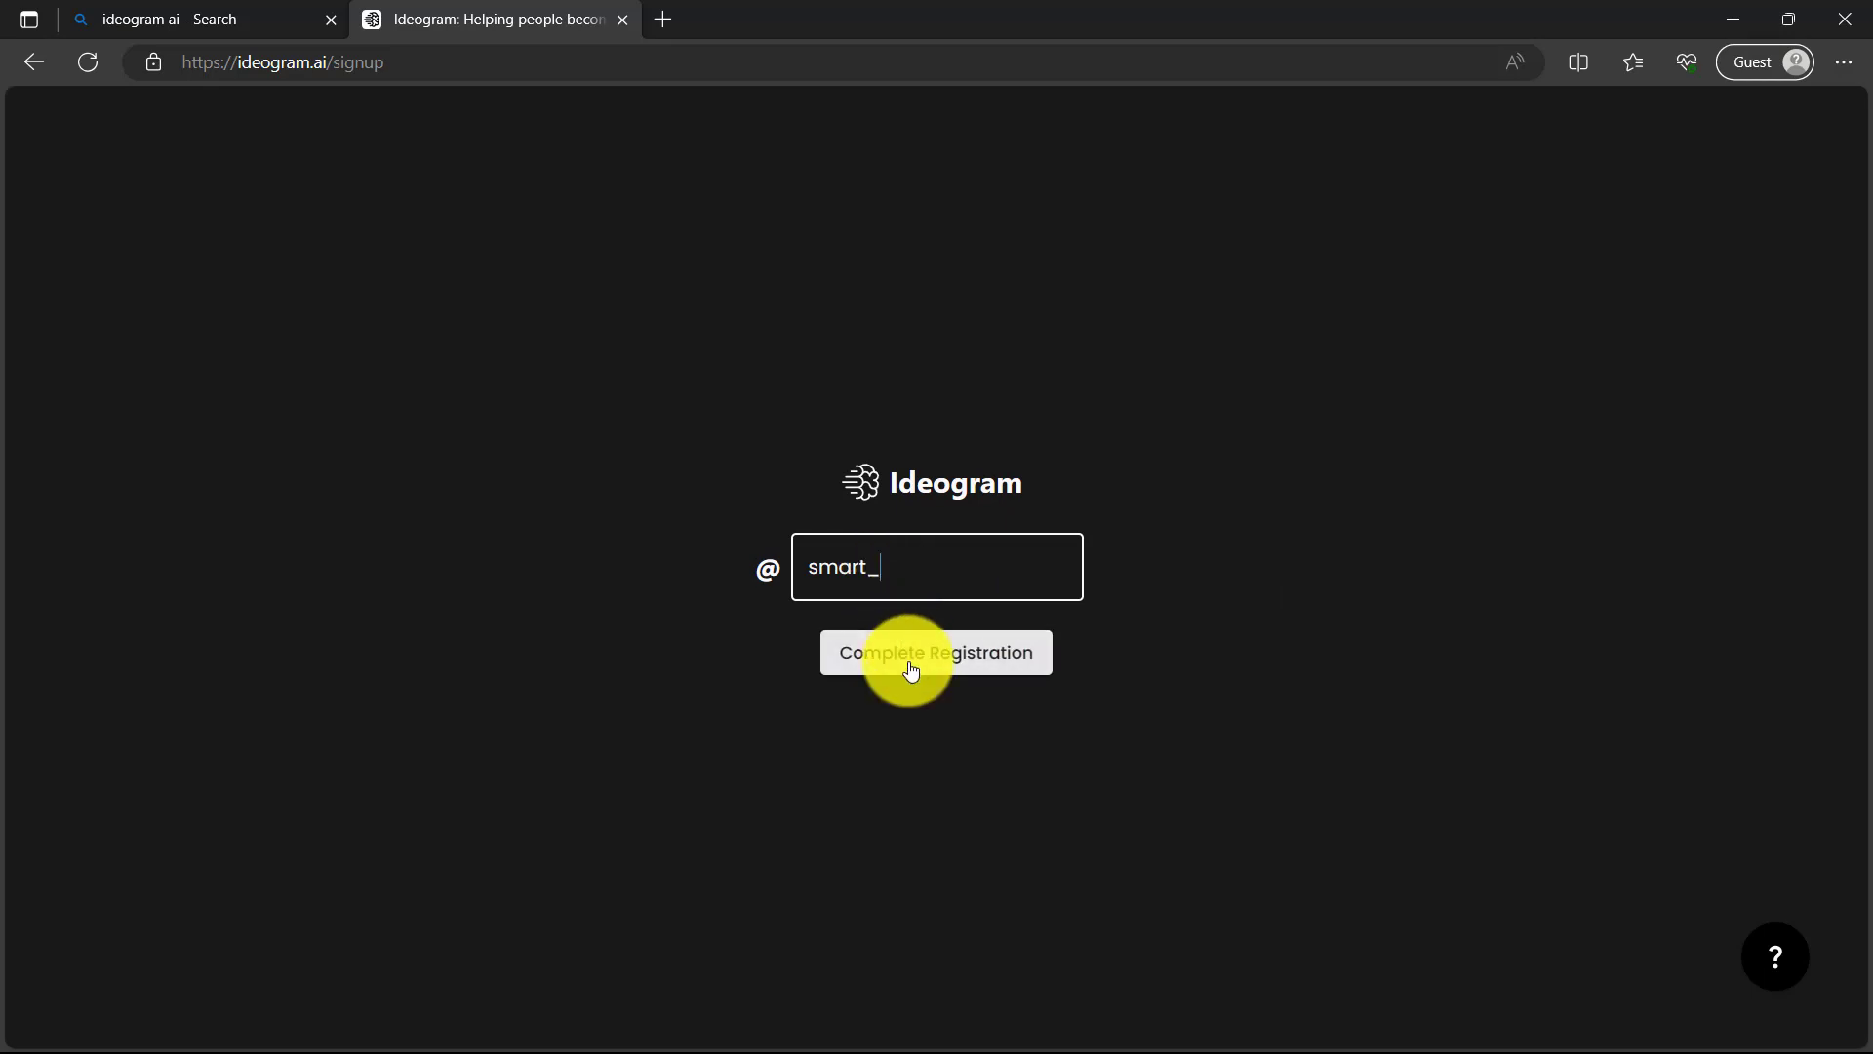
pyautogui.click(907, 658)
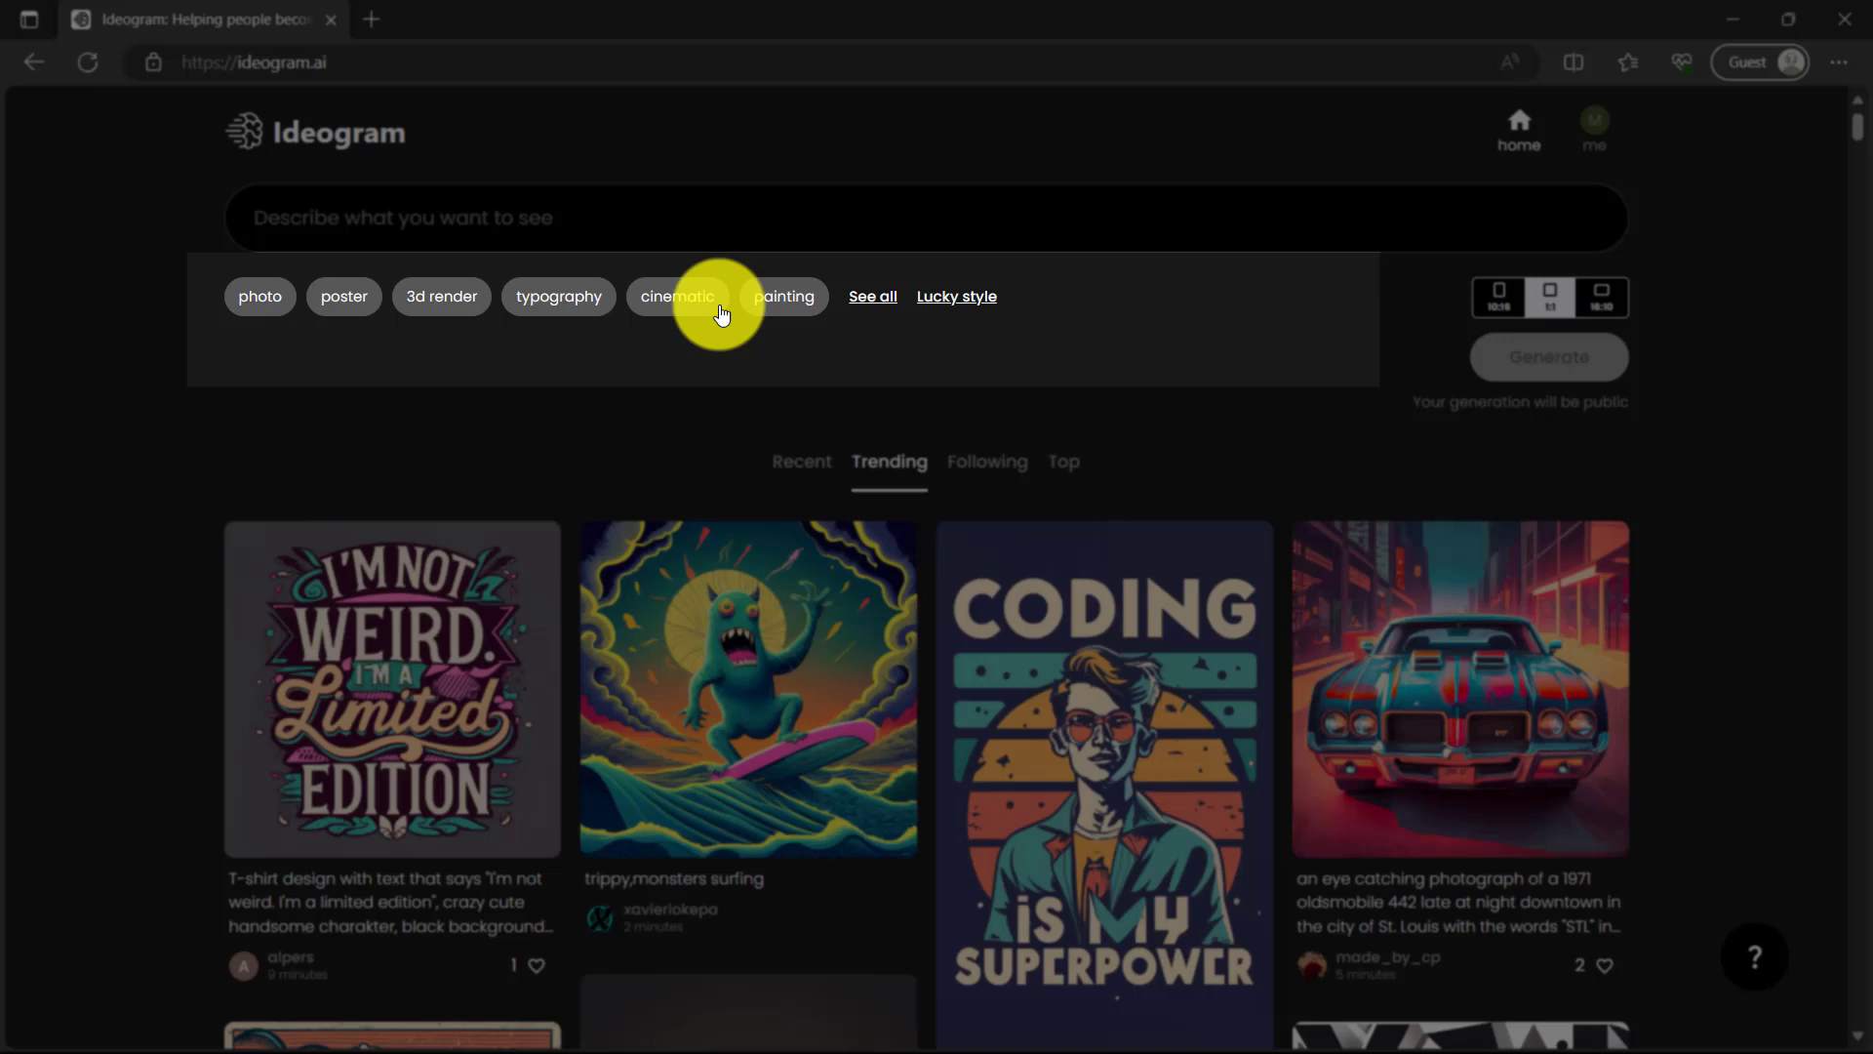
# - Expand the full list of style chips and show the Recent feed
pyautogui.click(890, 306)
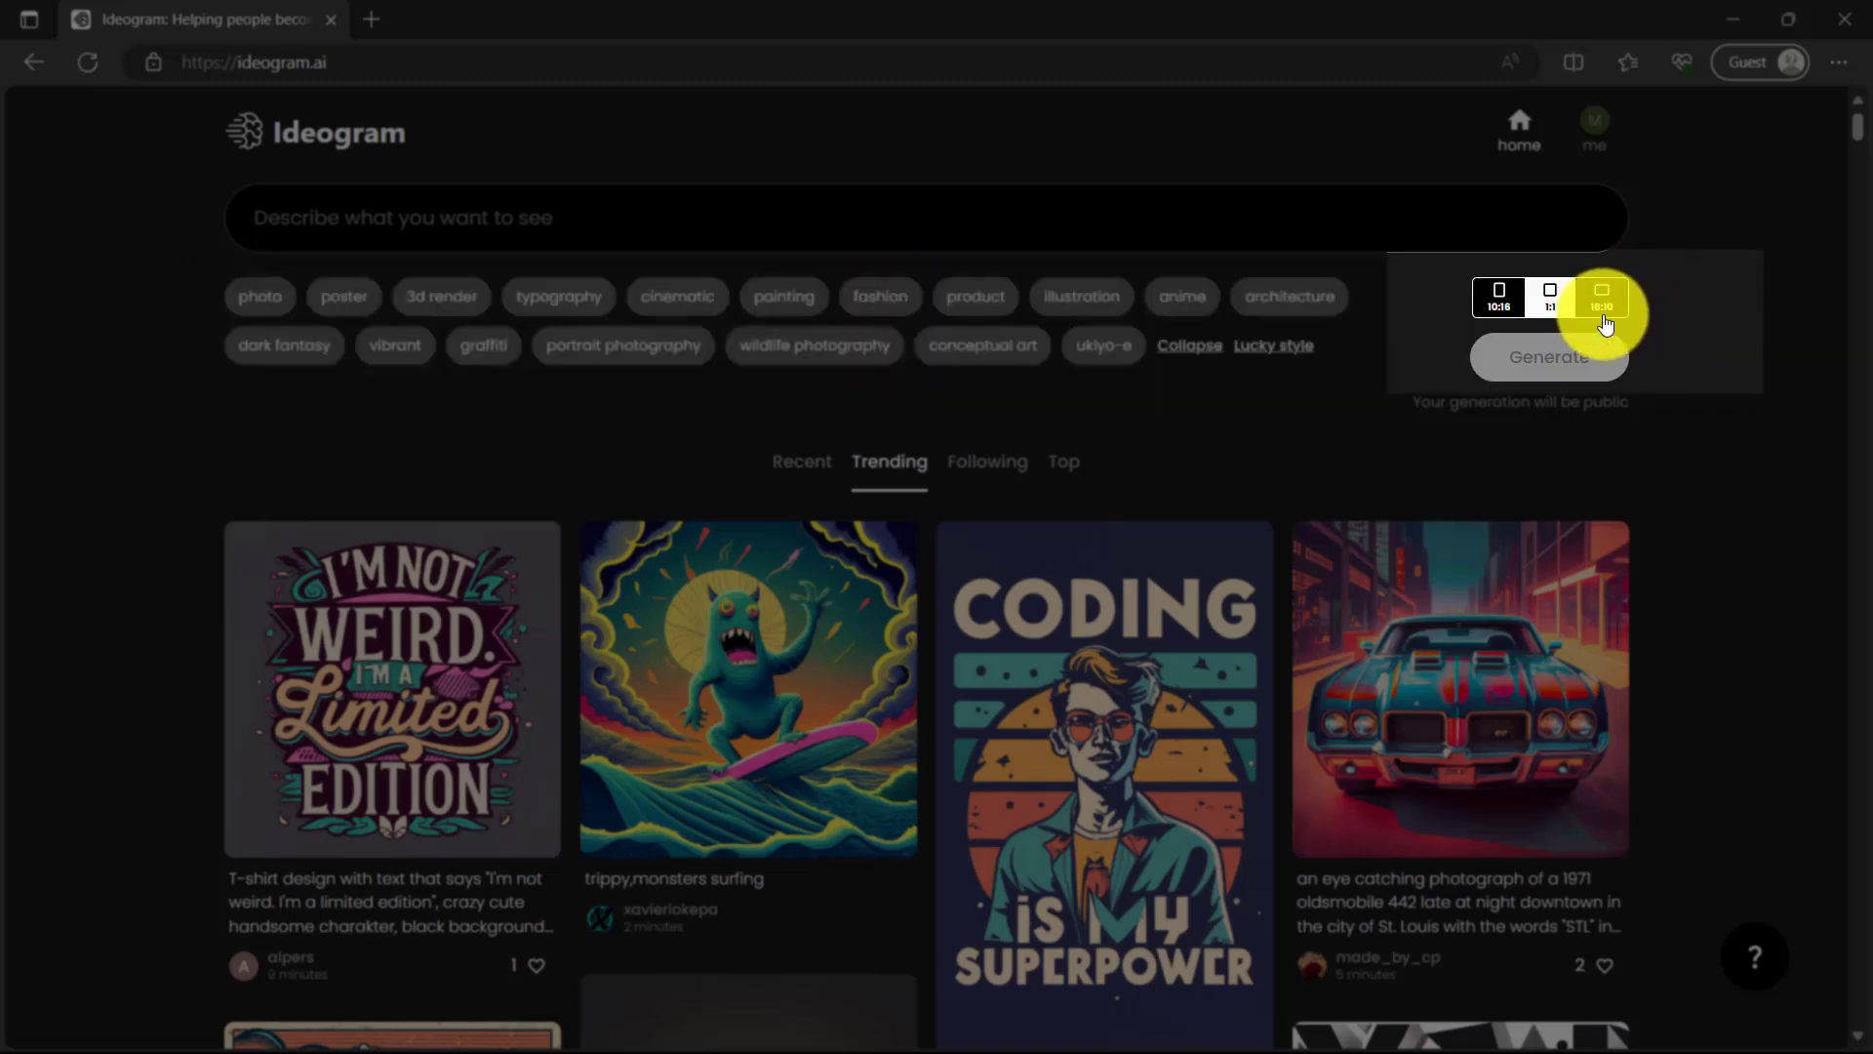
pyautogui.click(795, 468)
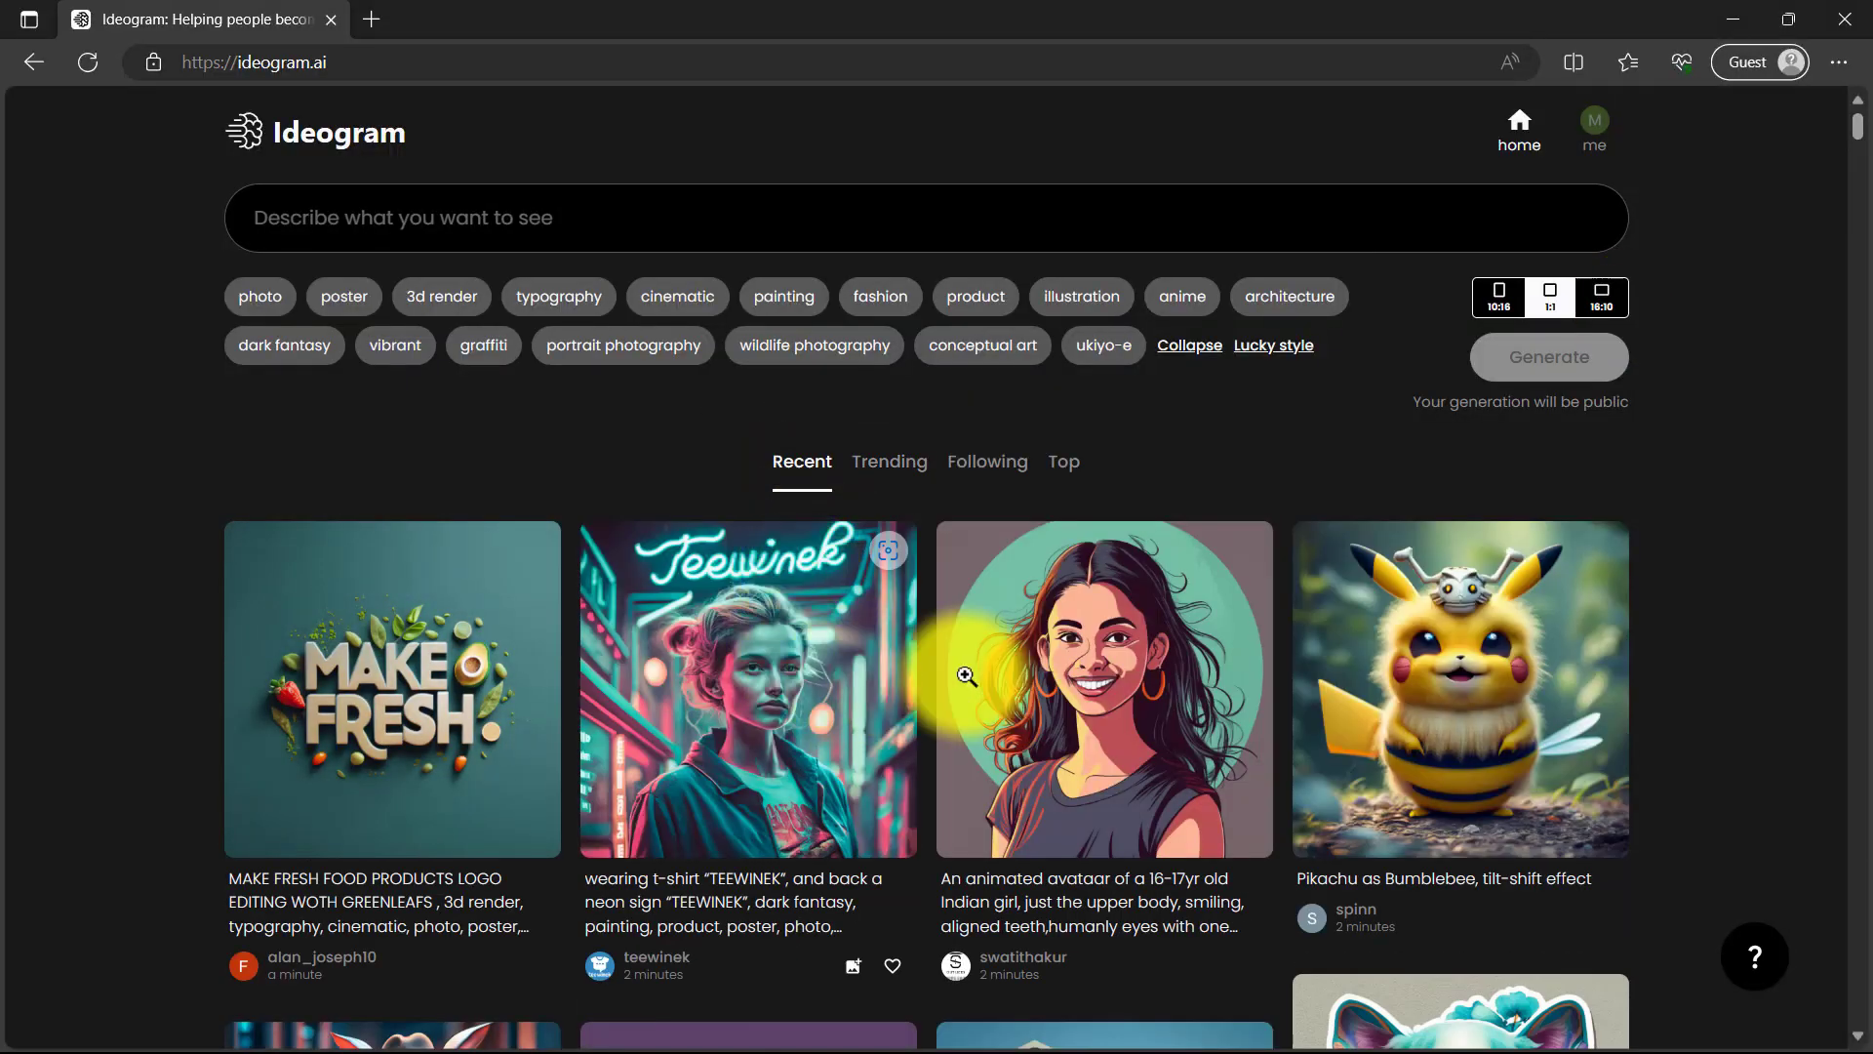
# - Open the Lunch Chale post from the feed, then close it
pyautogui.scroll(-7, 966, 675)
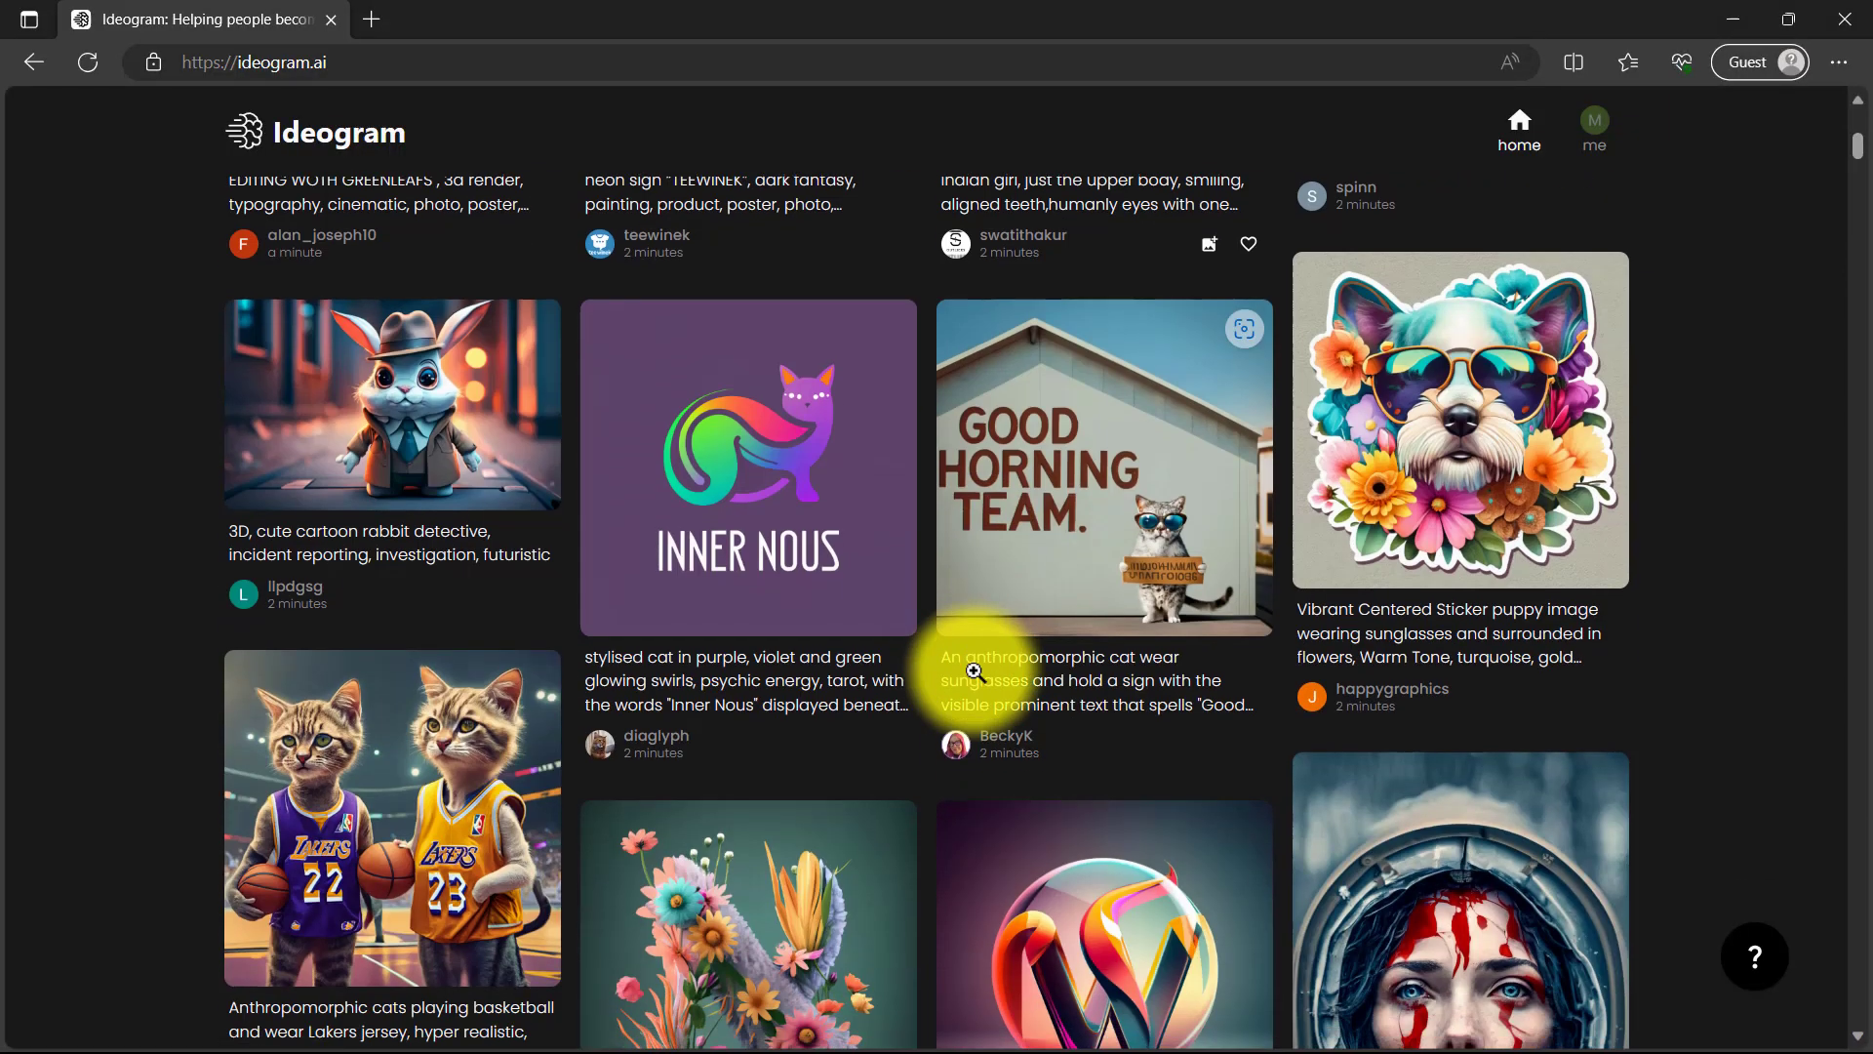
pyautogui.scroll(-10, 974, 671)
pyautogui.scroll(-5, 976, 487)
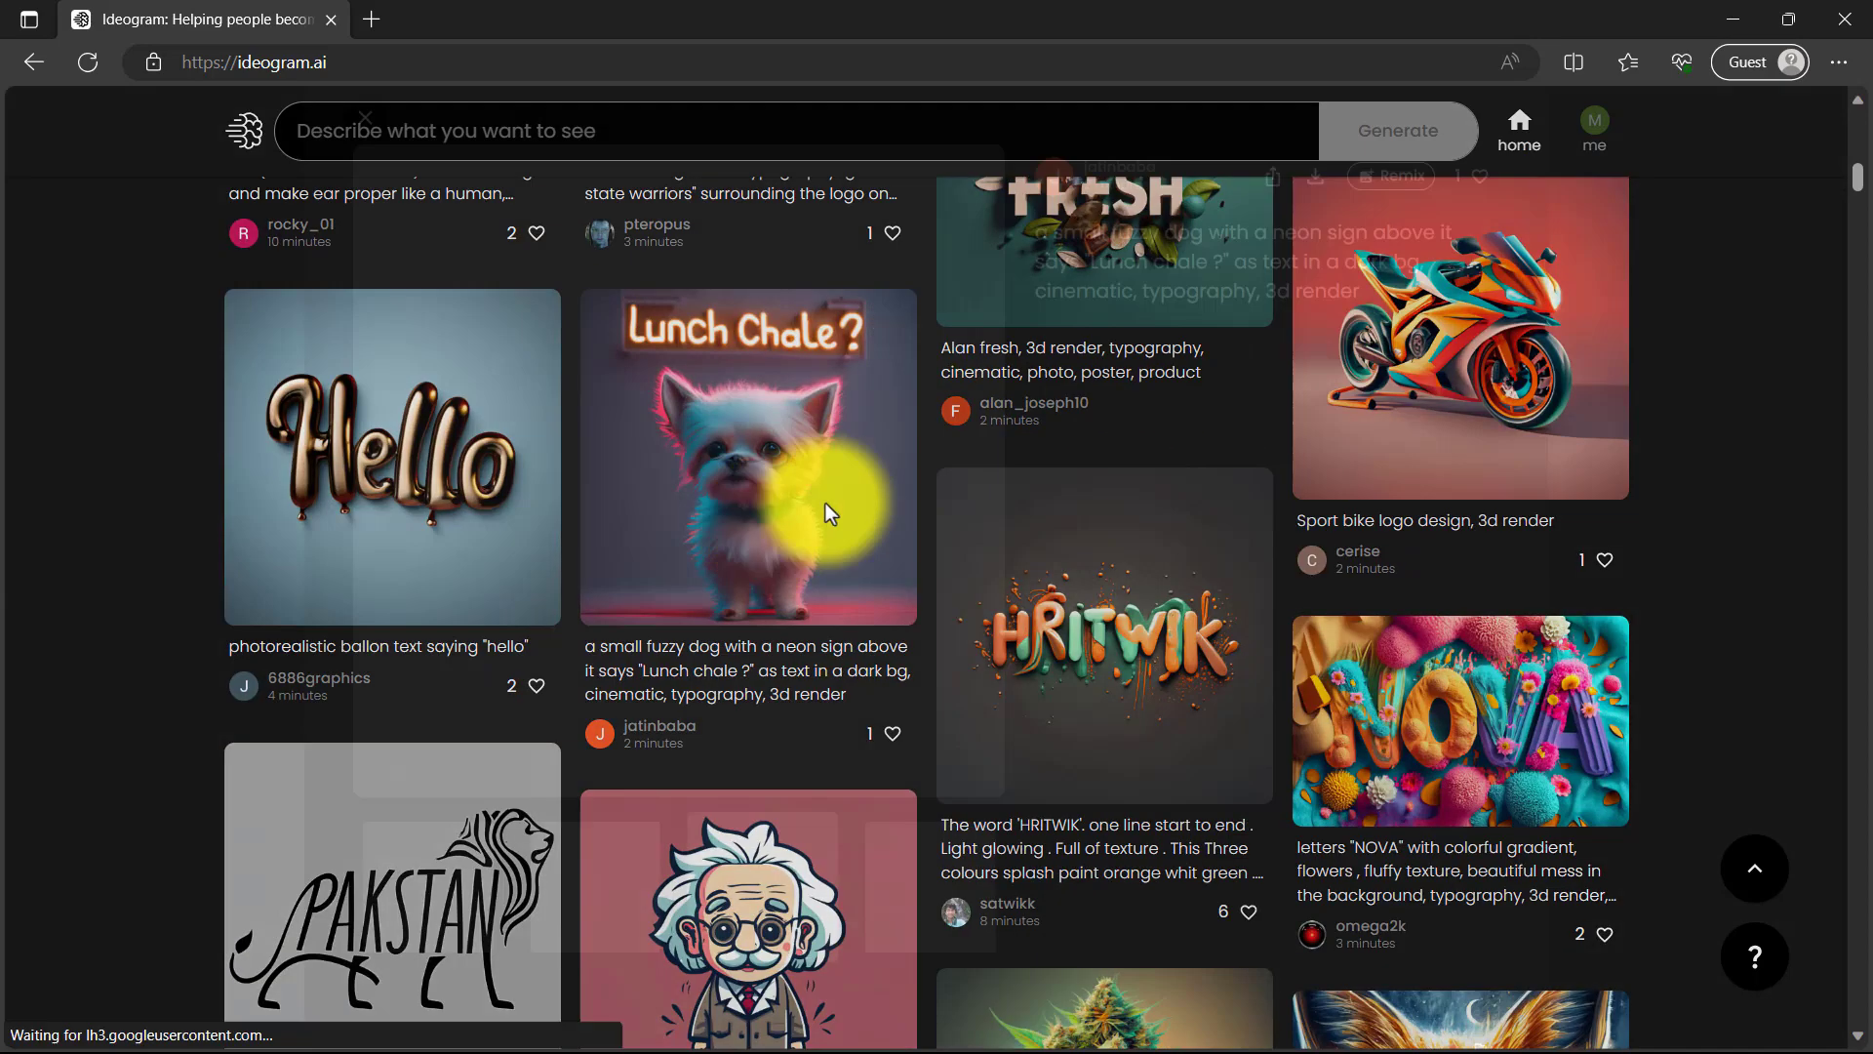
pyautogui.click(830, 514)
pyautogui.click(1715, 189)
# - Switch the feed to Following, then to the Top-rated generations
pyautogui.click(1000, 474)
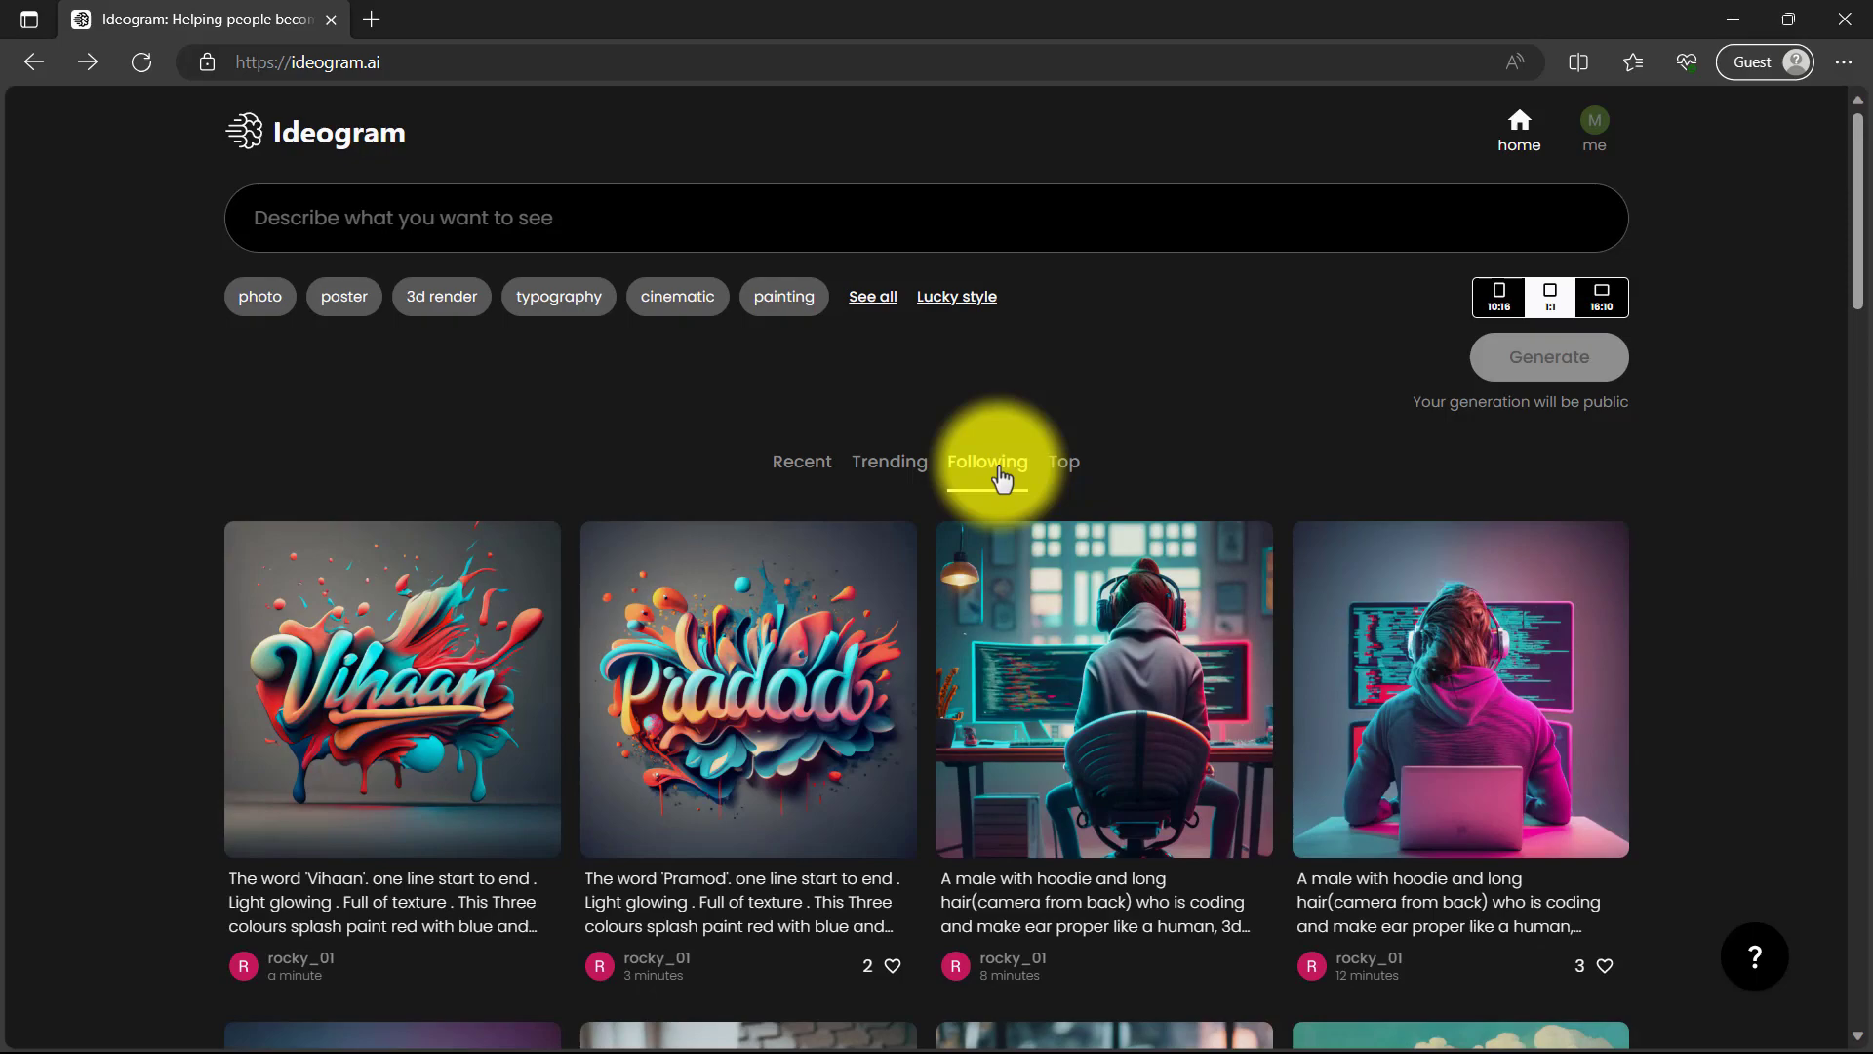
pyautogui.scroll(-8, 1067, 544)
pyautogui.scroll(8, 1066, 526)
pyautogui.click(1063, 466)
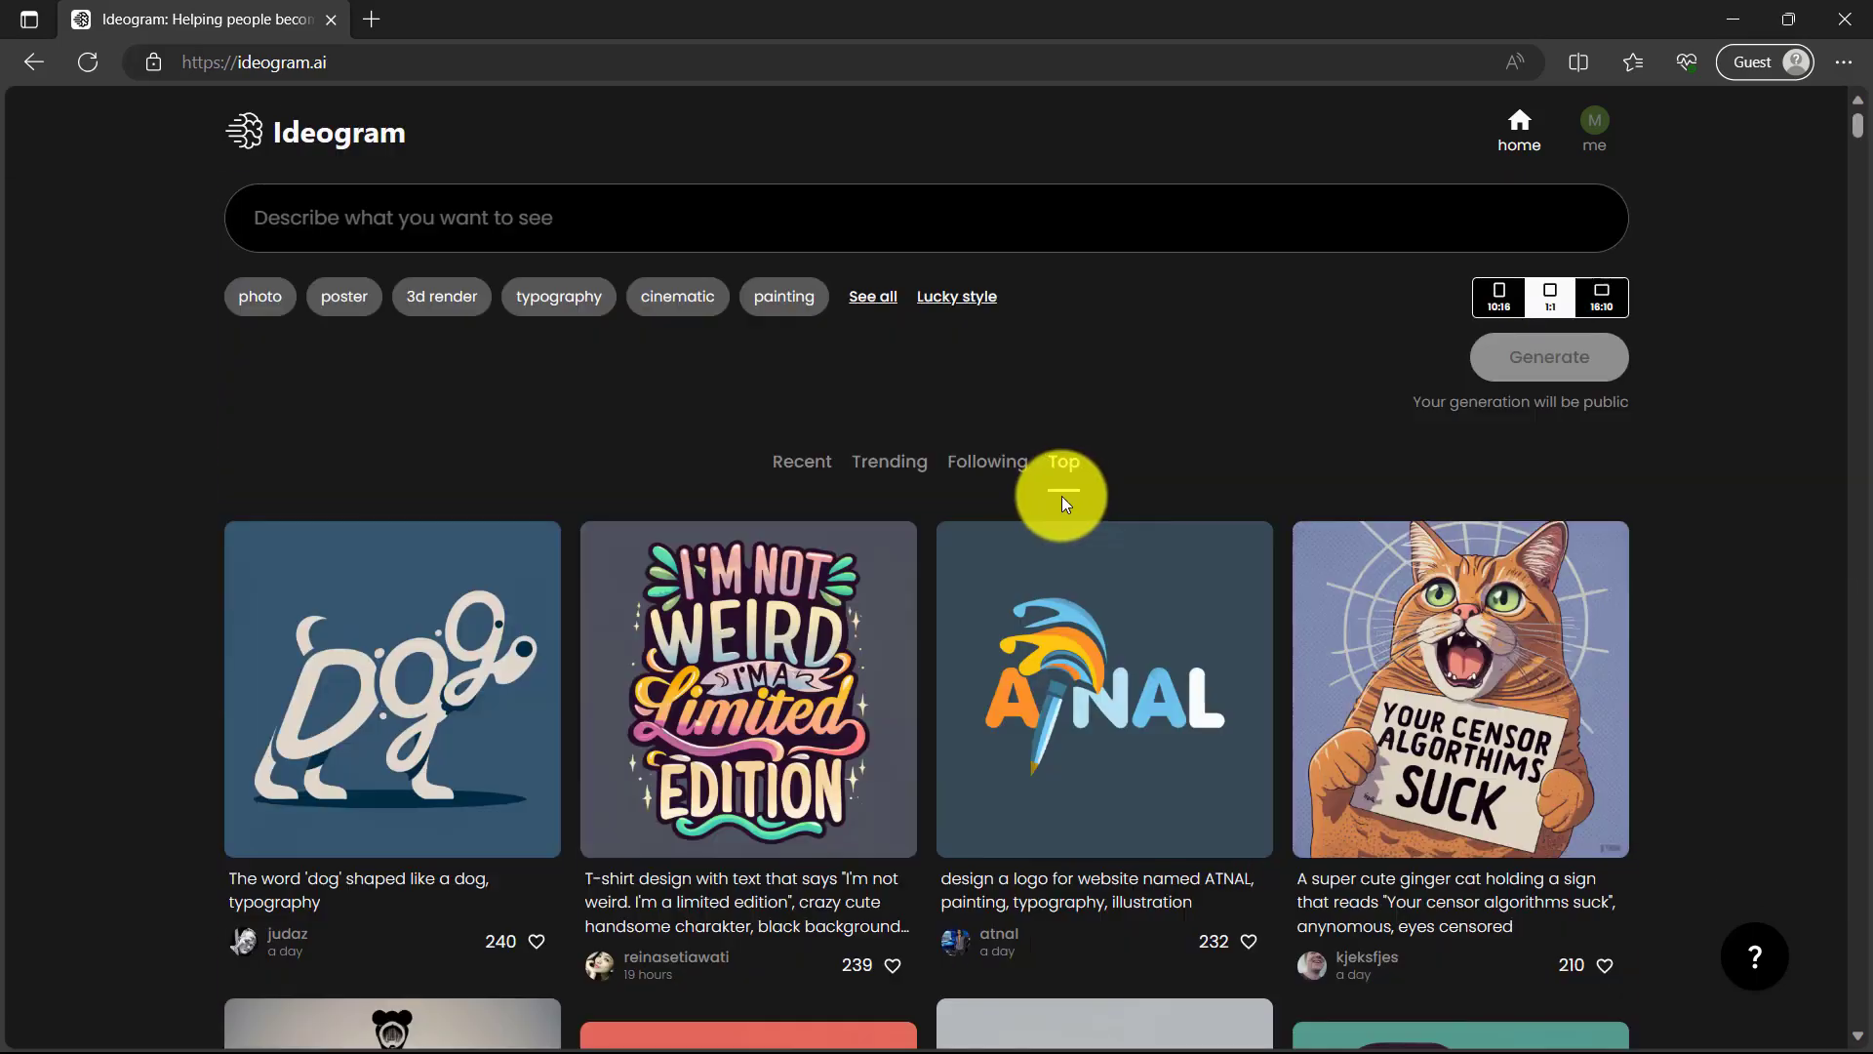
pyautogui.scroll(-15, 1268, 605)
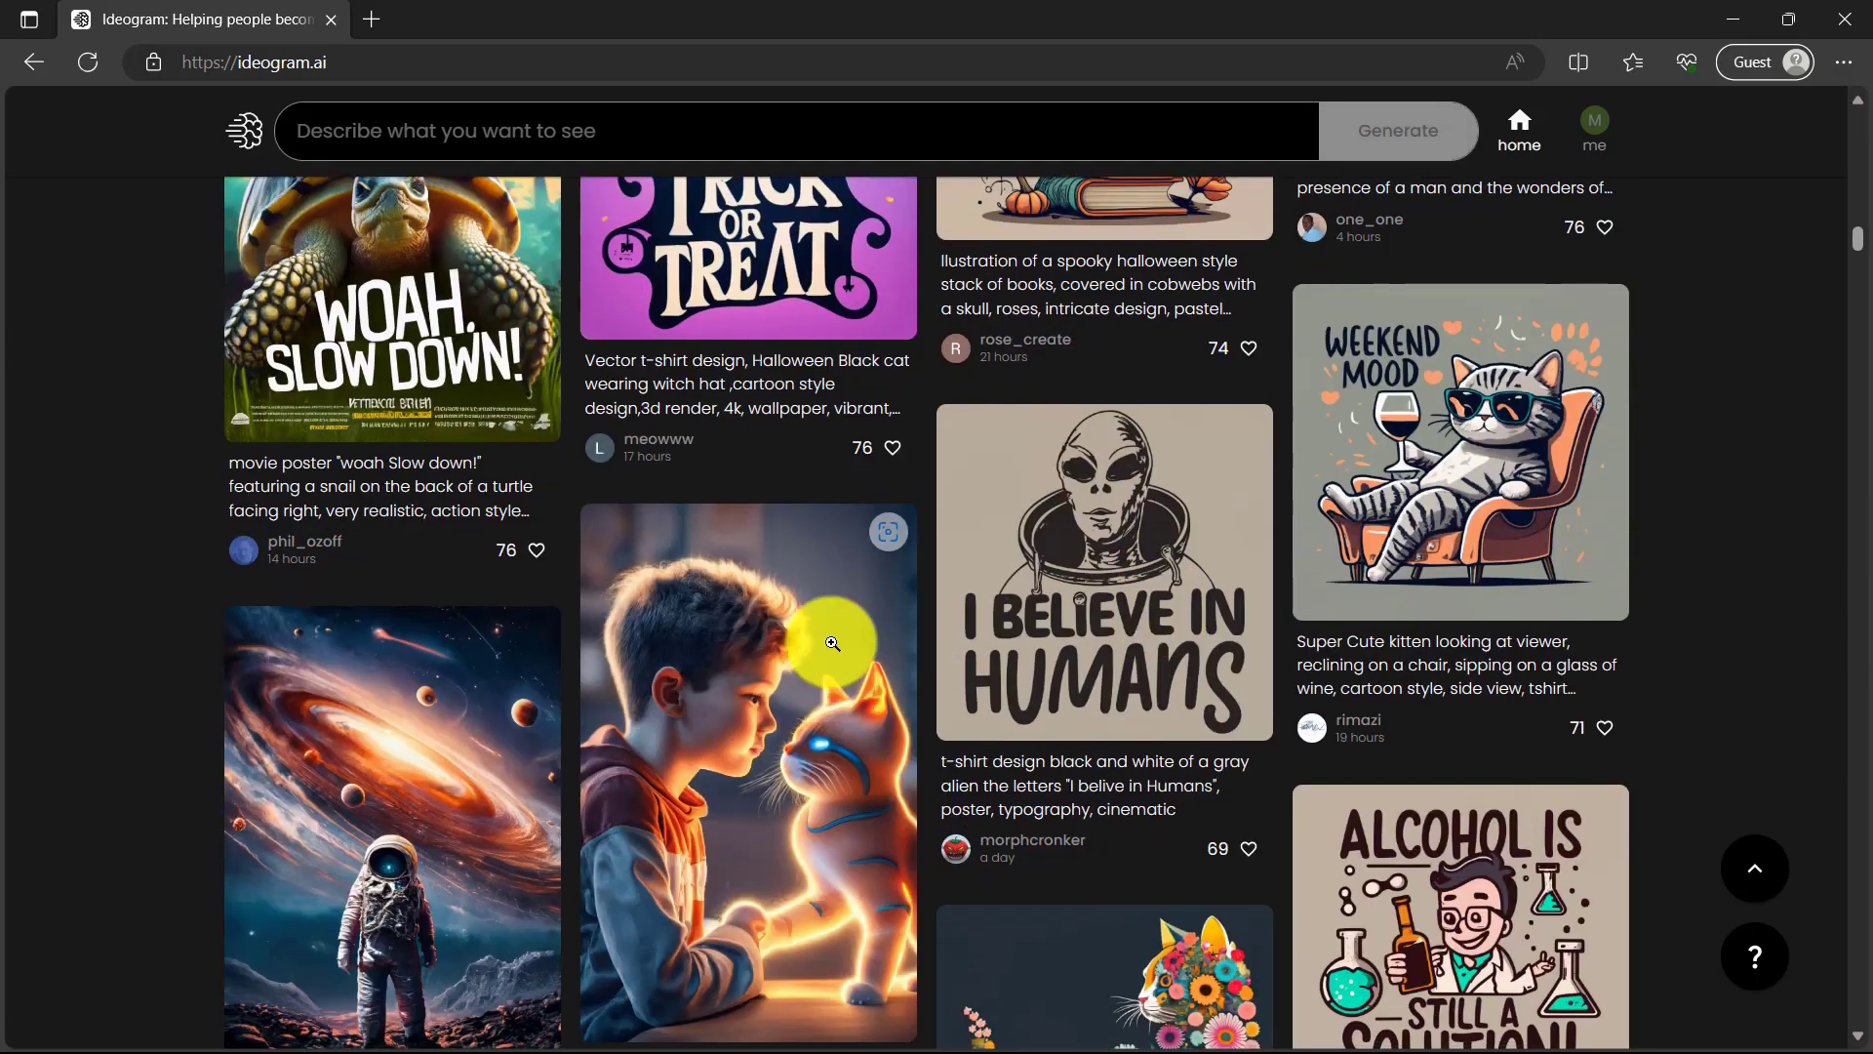
# - Open and close the boy-and-cat and Weekend Mood posts
pyautogui.click(828, 647)
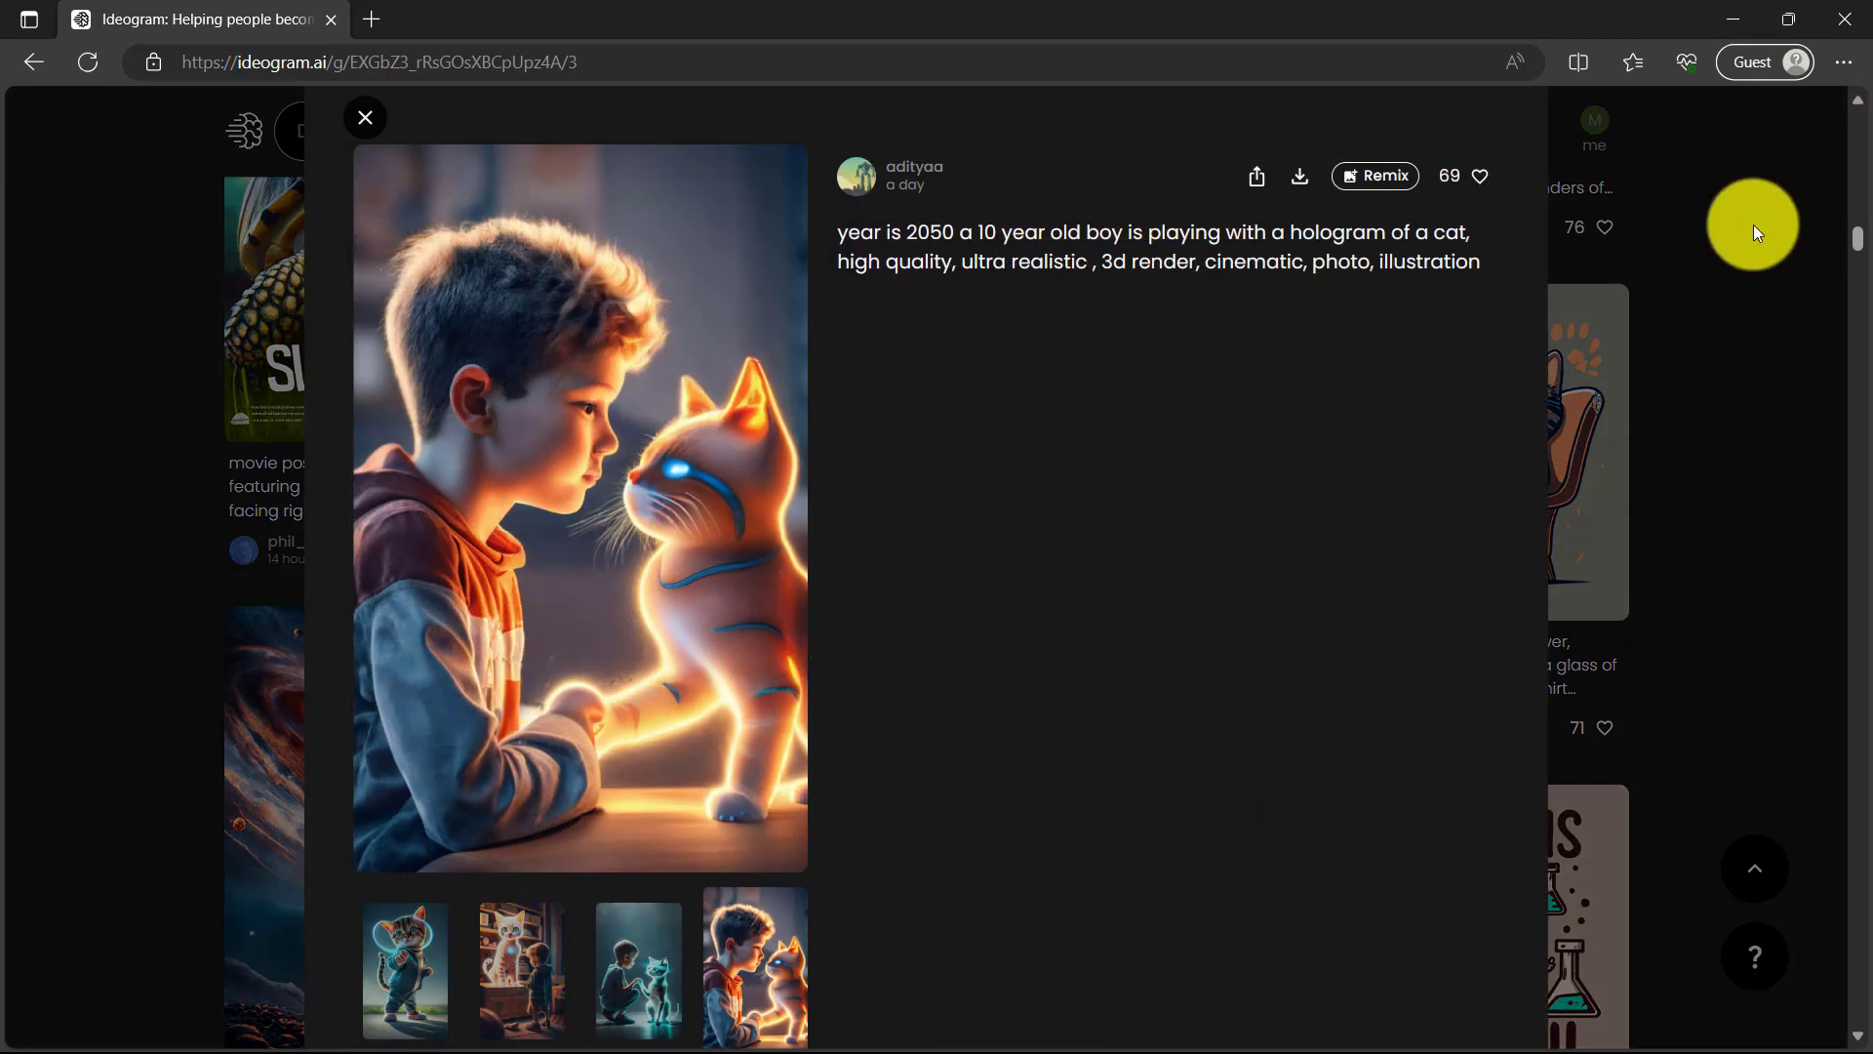
pyautogui.click(1748, 222)
pyautogui.click(1538, 419)
pyautogui.click(1701, 343)
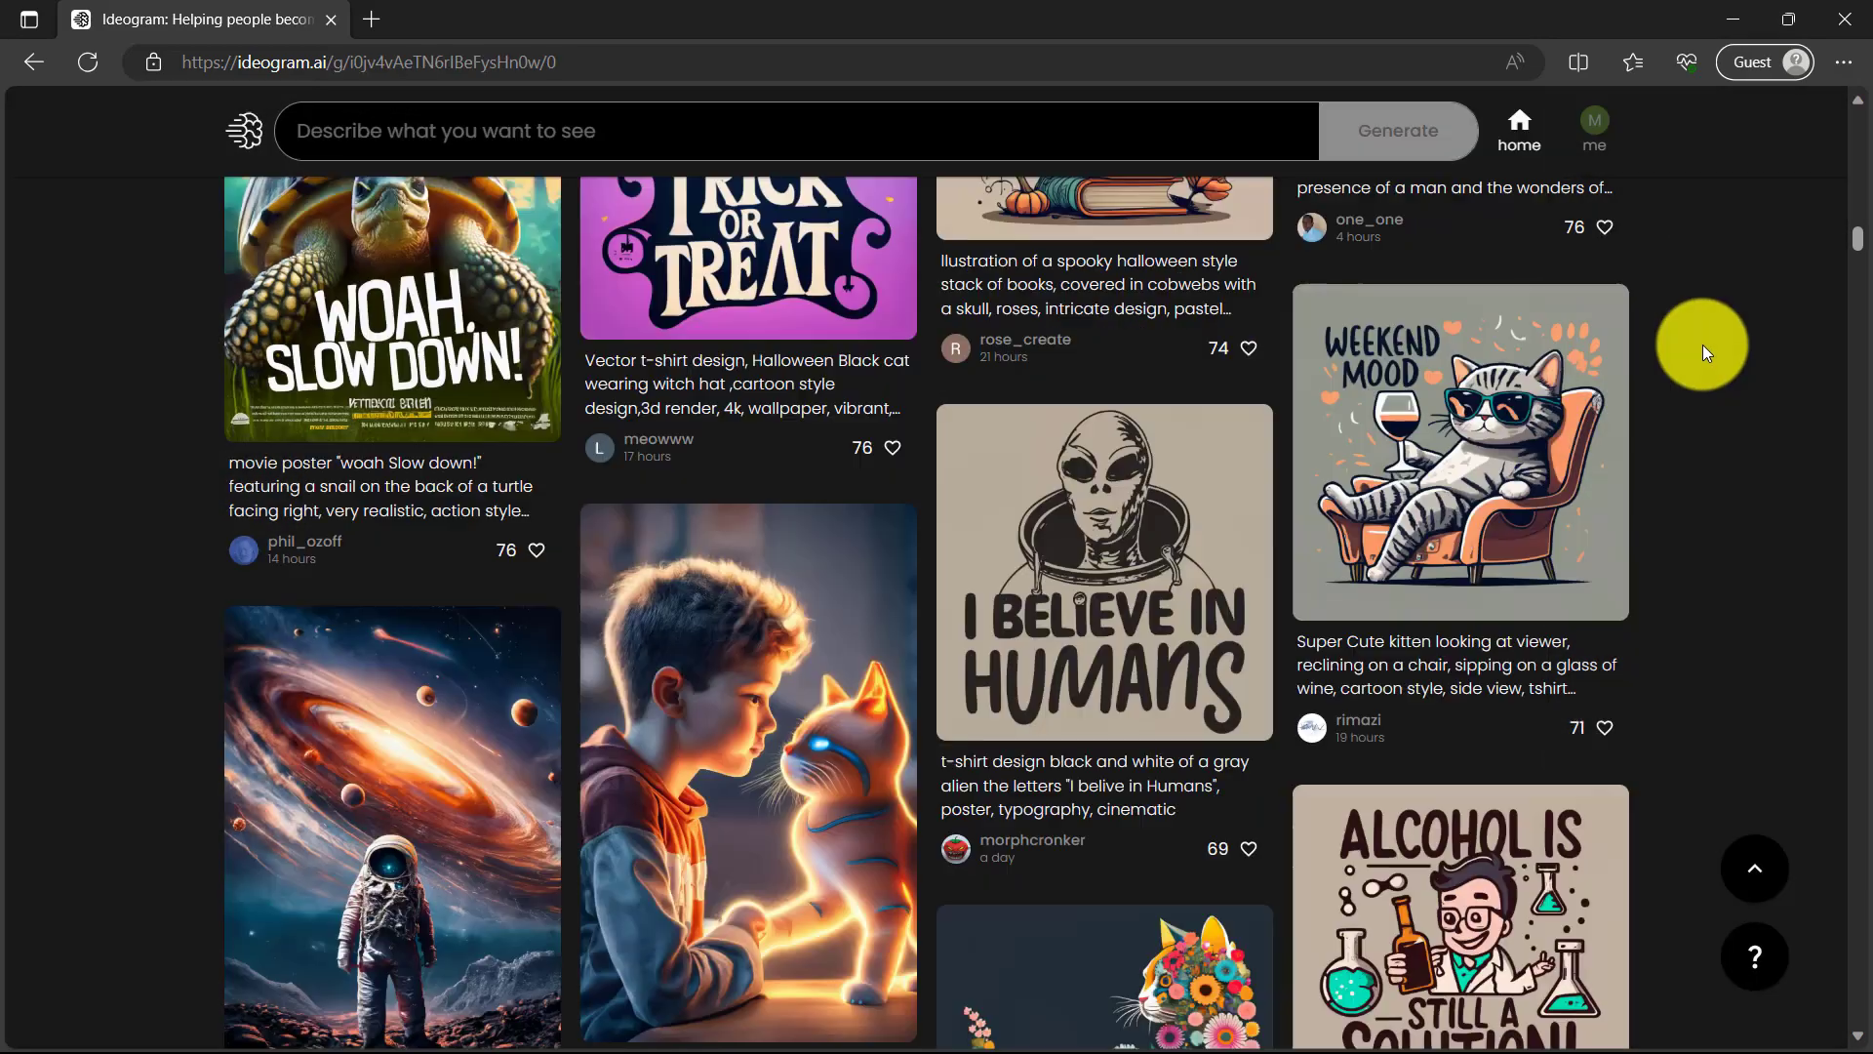
pyautogui.scroll(-10, 839, 592)
pyautogui.scroll(2, 839, 592)
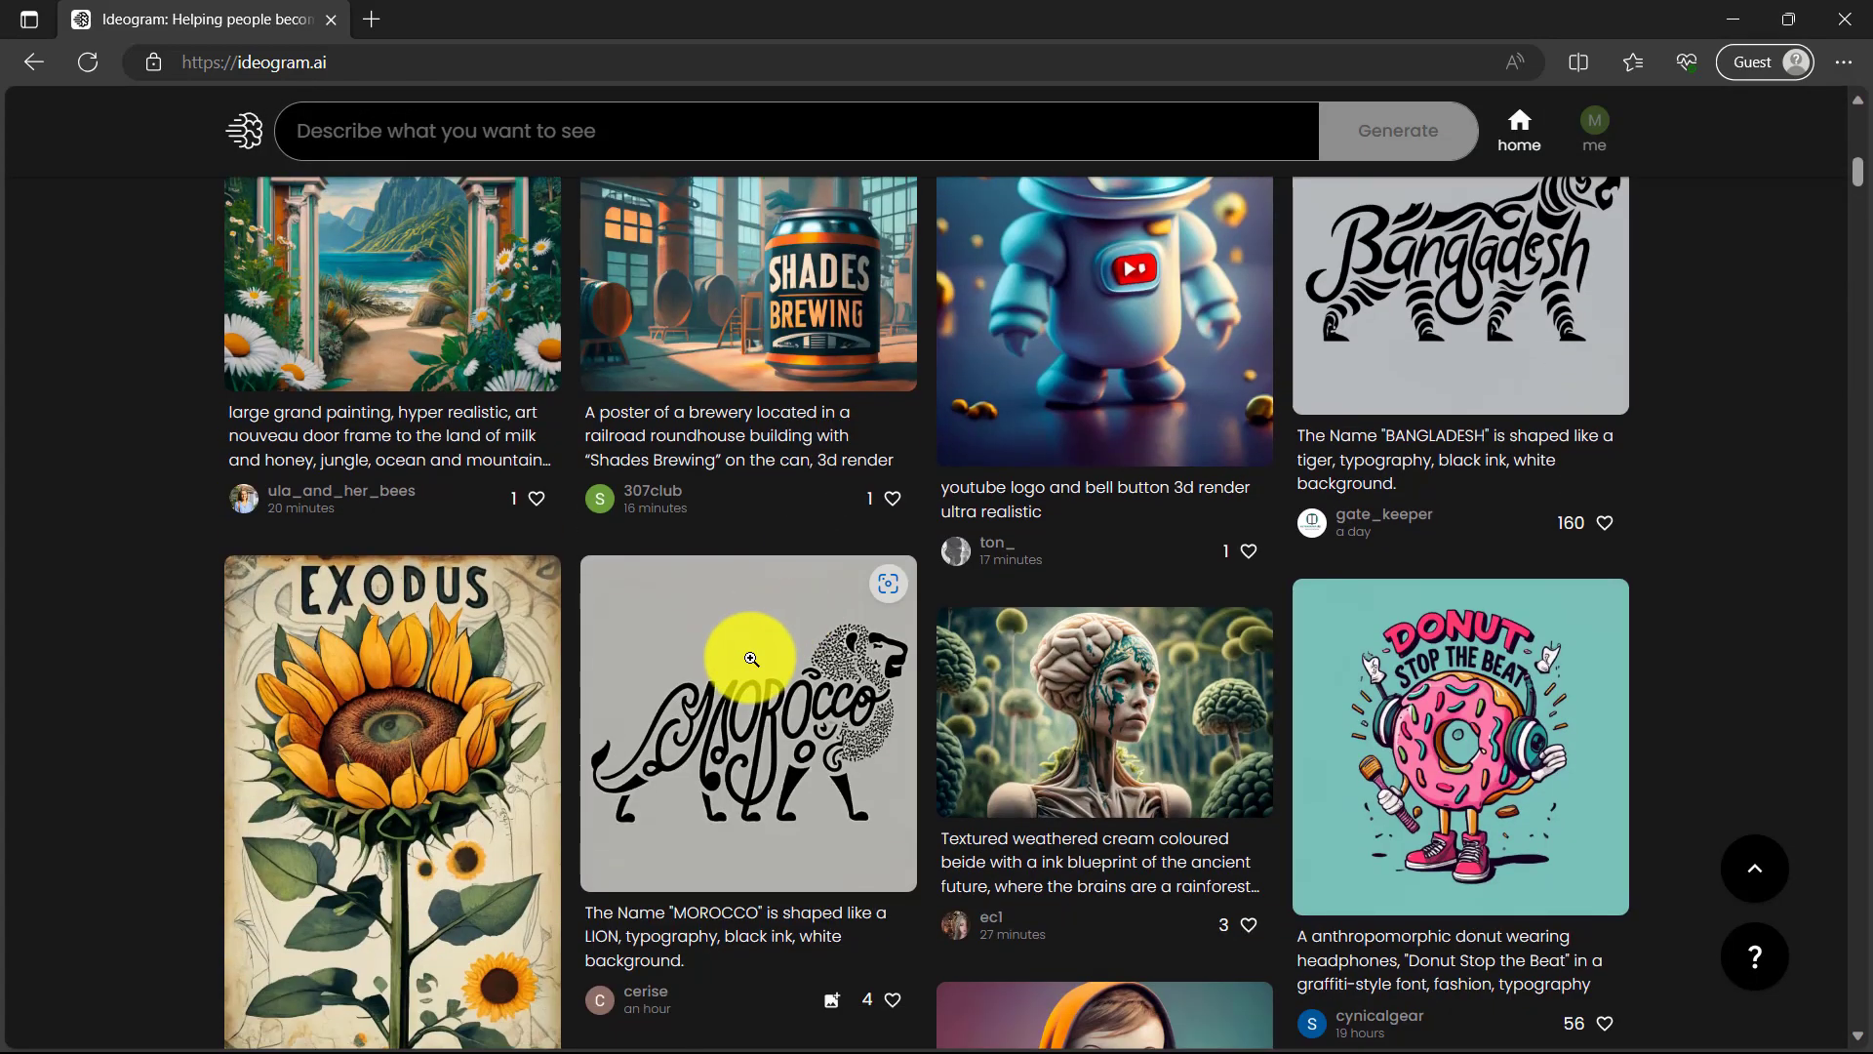
# - Read the MOROCCO lion and 'dog' posts, highlighting each prompt
pyautogui.click(751, 659)
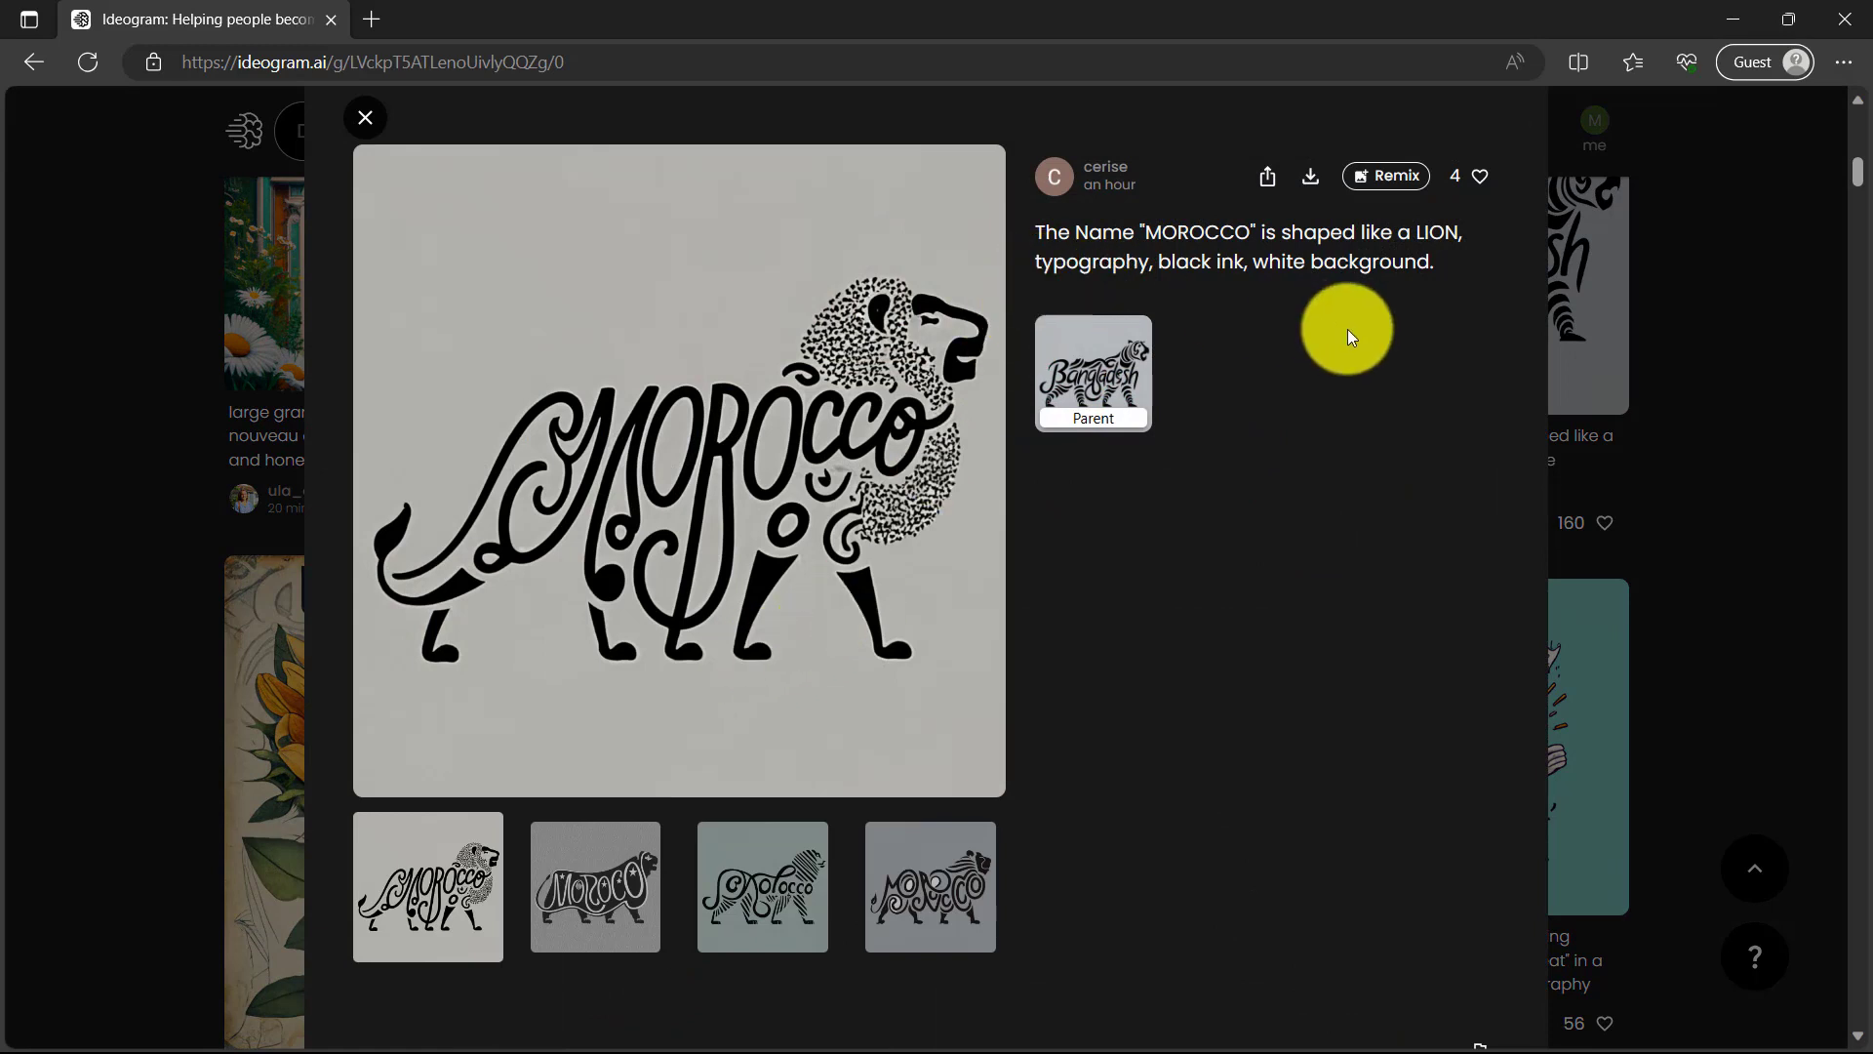
pyautogui.moveTo(1054, 259)
pyautogui.mouseDown()
pyautogui.moveTo(1136, 215)
pyautogui.moveTo(1491, 279)
pyautogui.moveTo(1028, 238)
pyautogui.moveTo(1040, 215)
pyautogui.moveTo(1022, 249)
pyautogui.moveTo(1071, 260)
pyautogui.moveTo(1037, 267)
pyautogui.mouseUp()
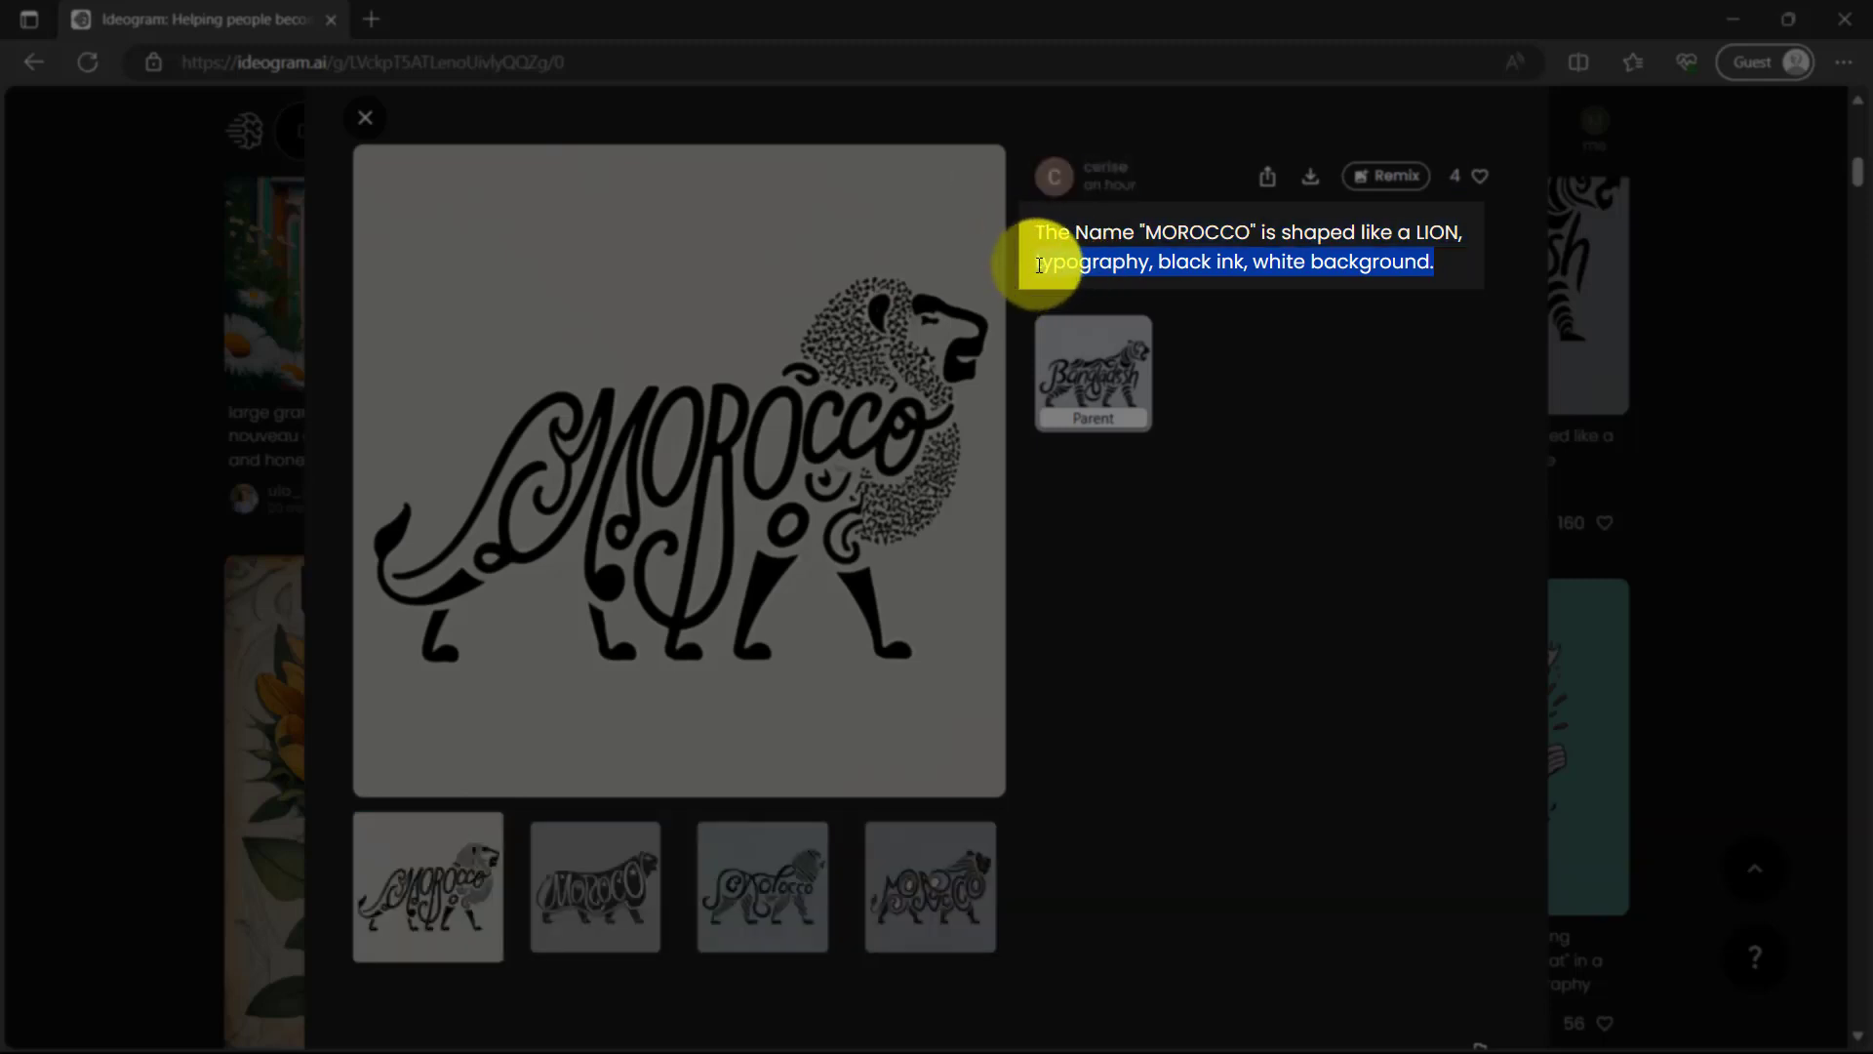
pyautogui.click(820, 660)
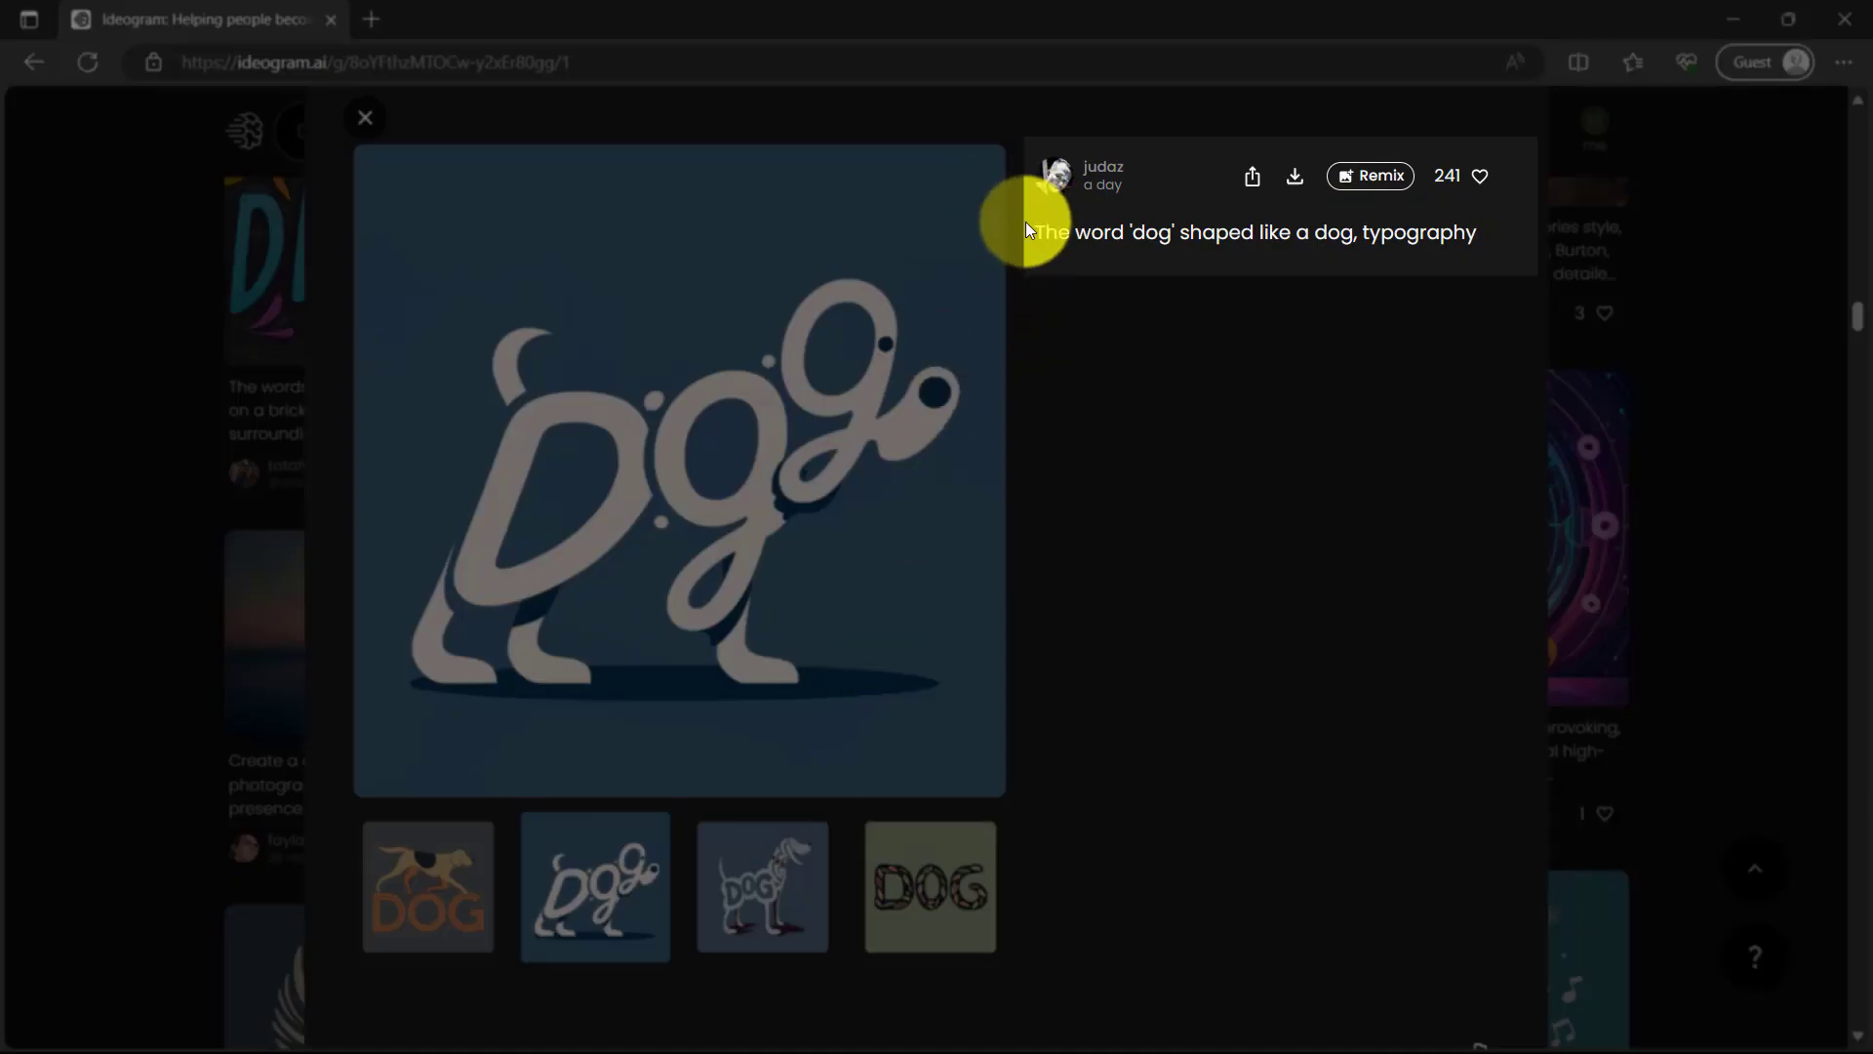
pyautogui.moveTo(1026, 230); pyautogui.dragTo(1355, 262)
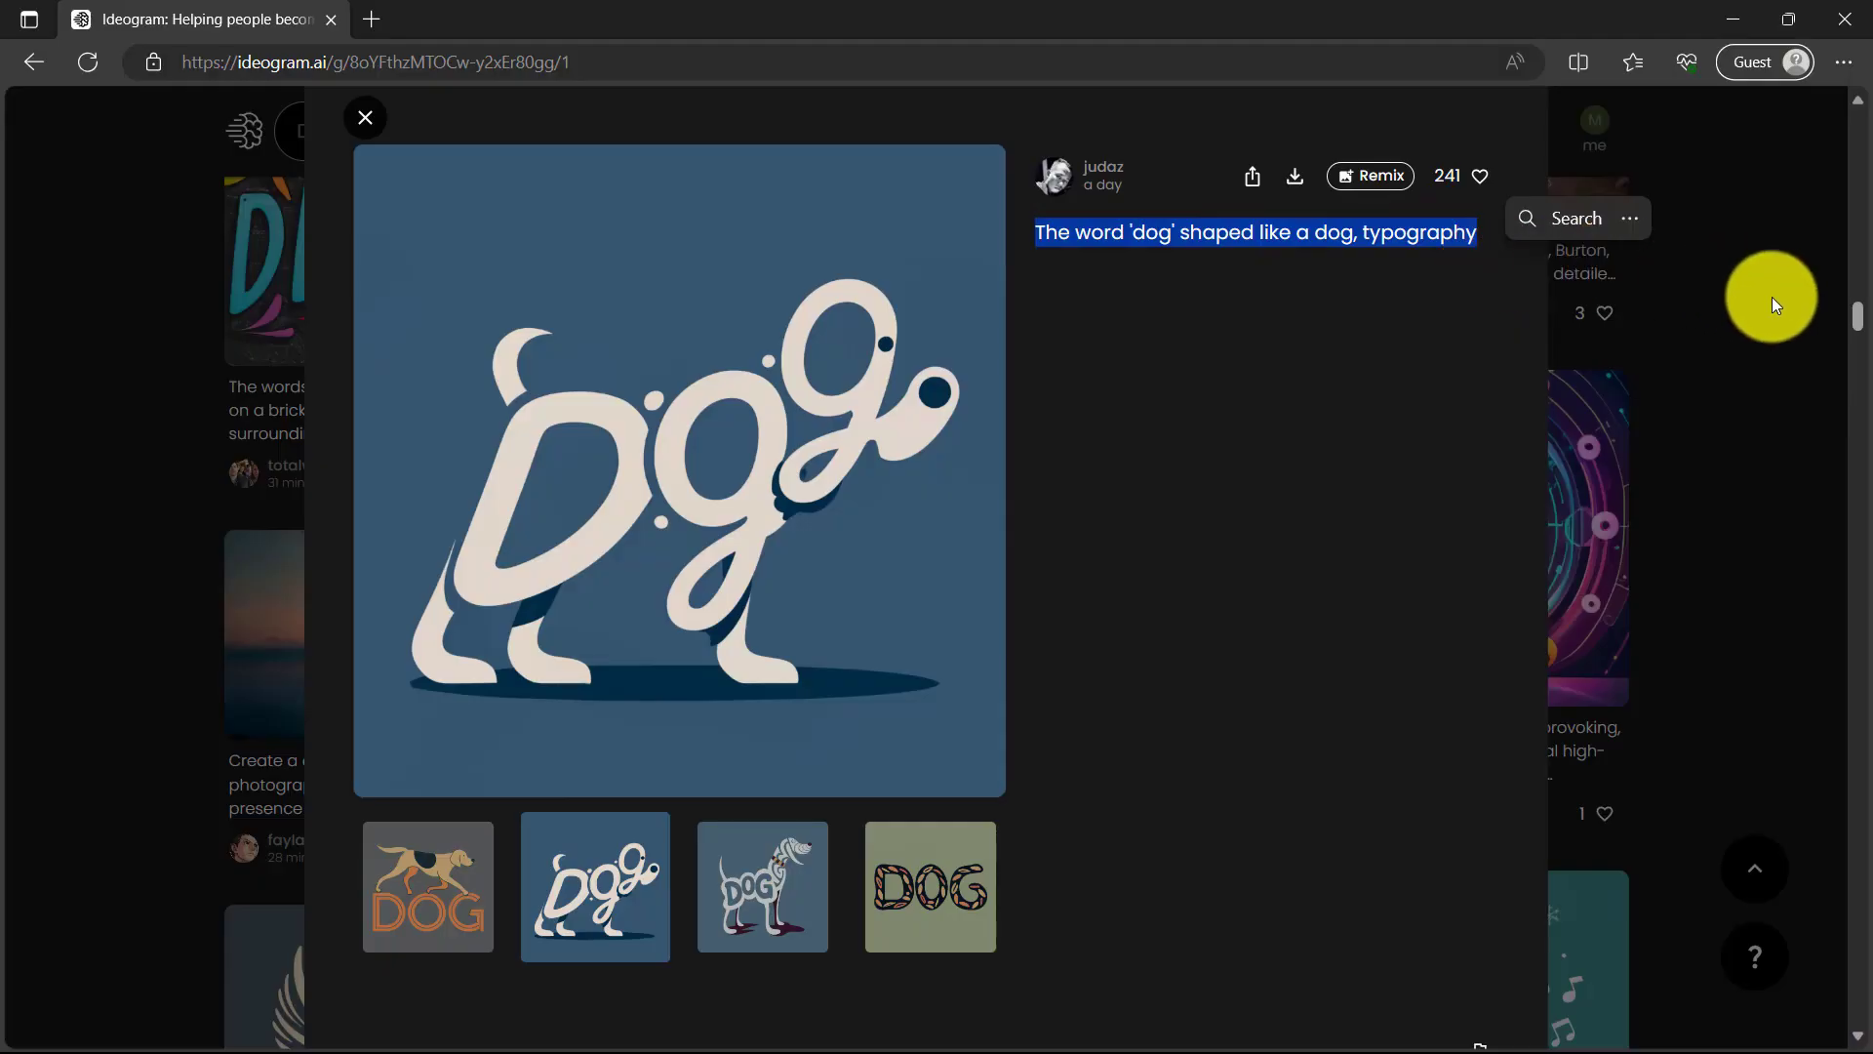
pyautogui.click(1772, 324)
# - Highlight the zombie coffee t-shirt prompt, remix it, then go back home
pyautogui.click(769, 473)
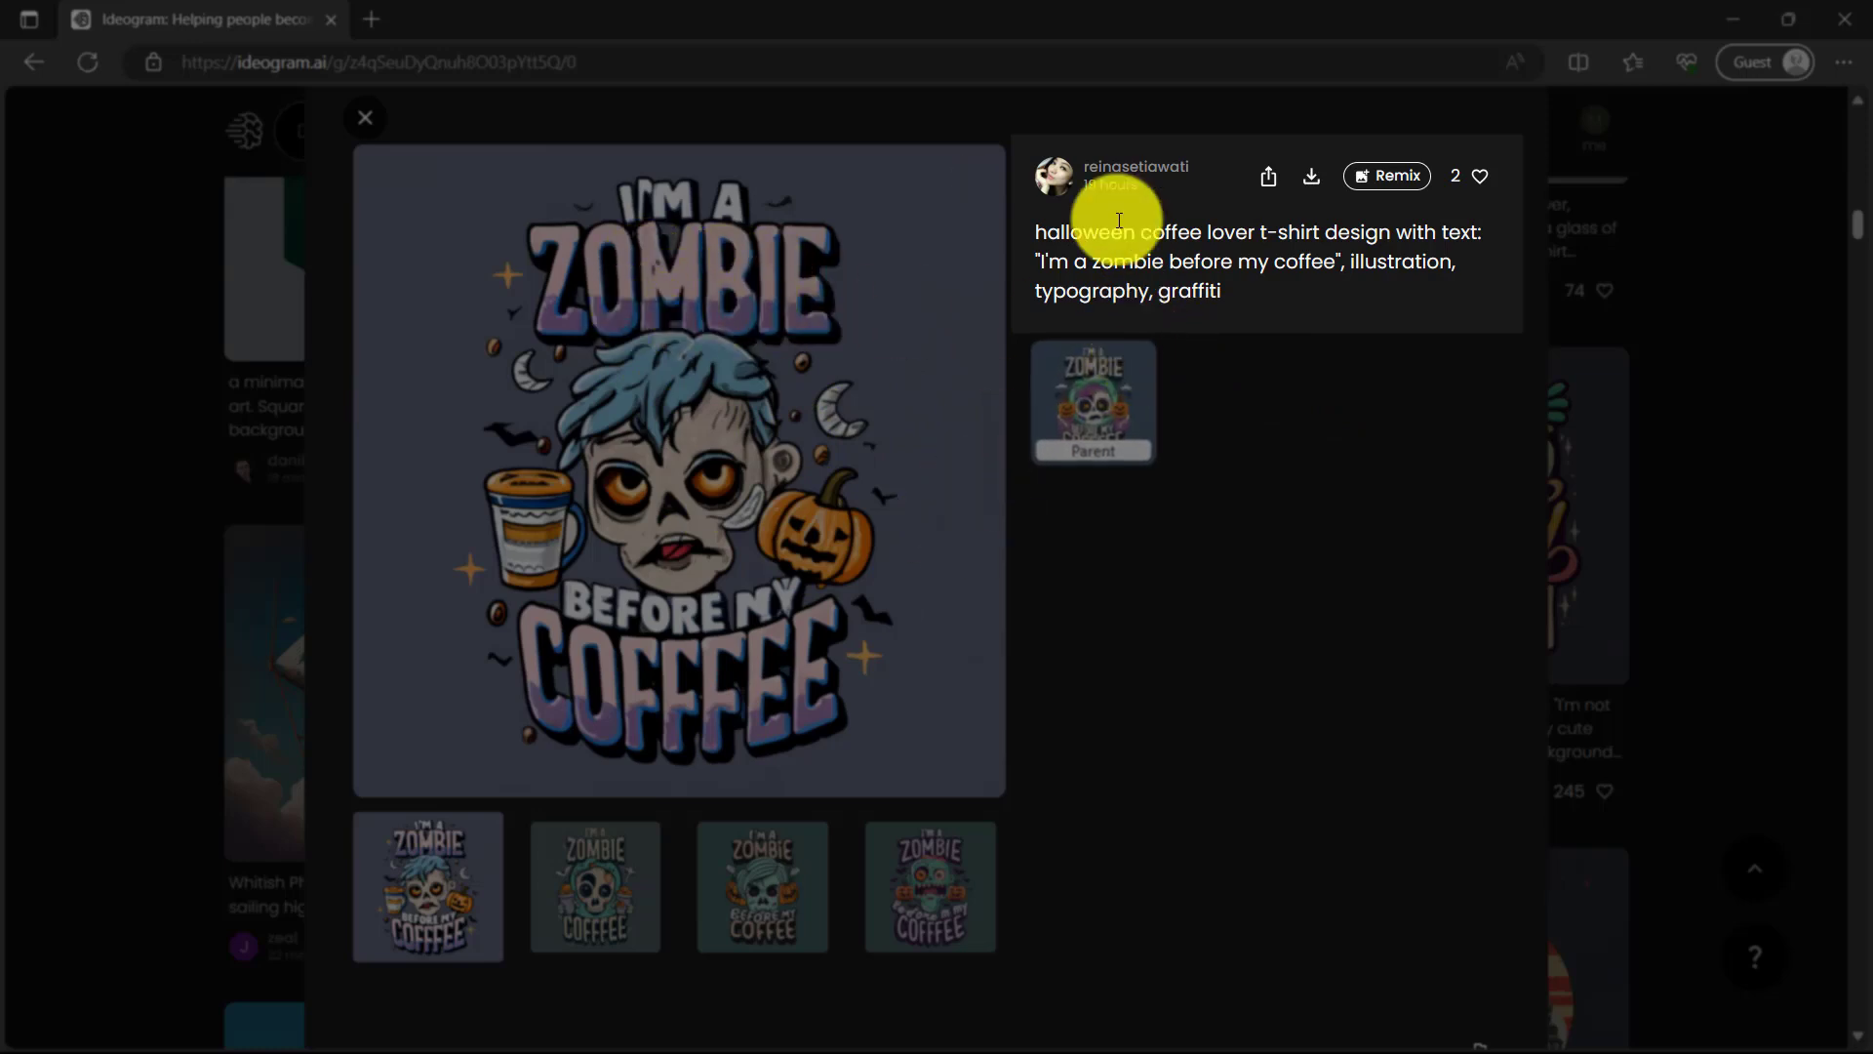
pyautogui.moveTo(1038, 227); pyautogui.dragTo(1483, 232)
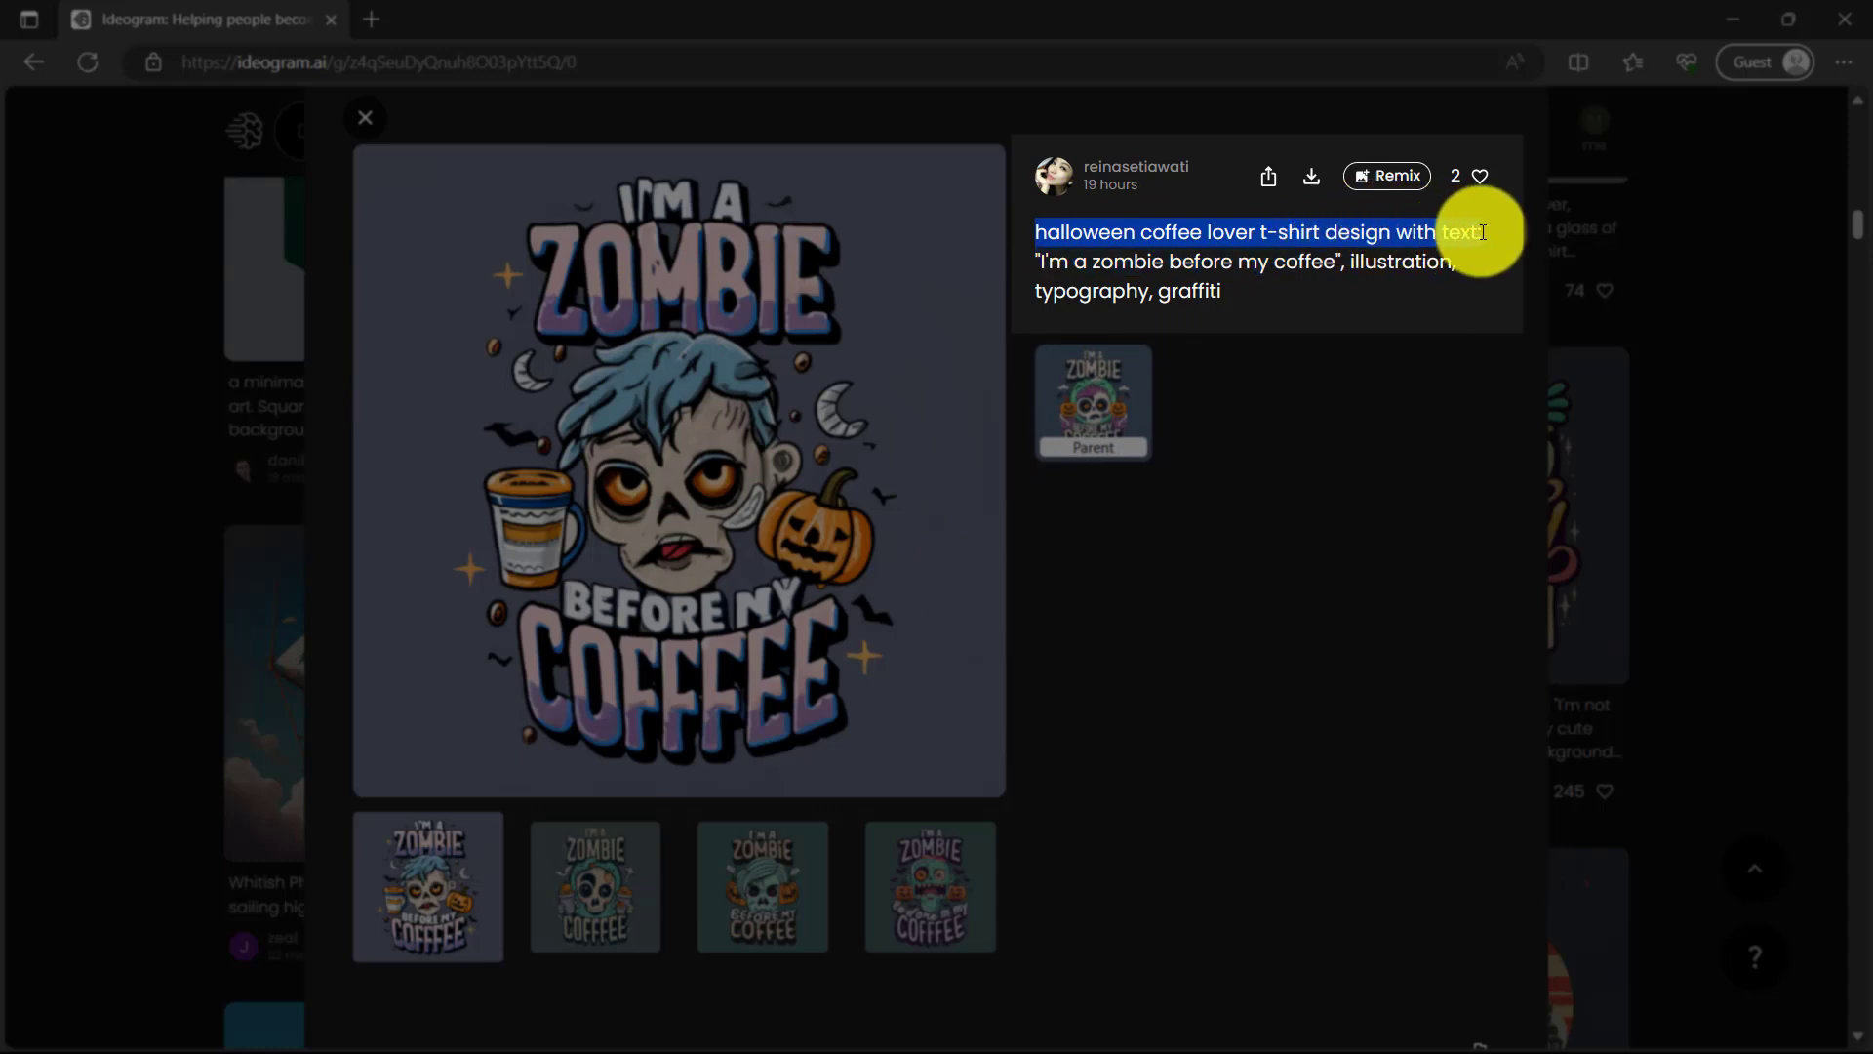
pyautogui.click(1386, 185)
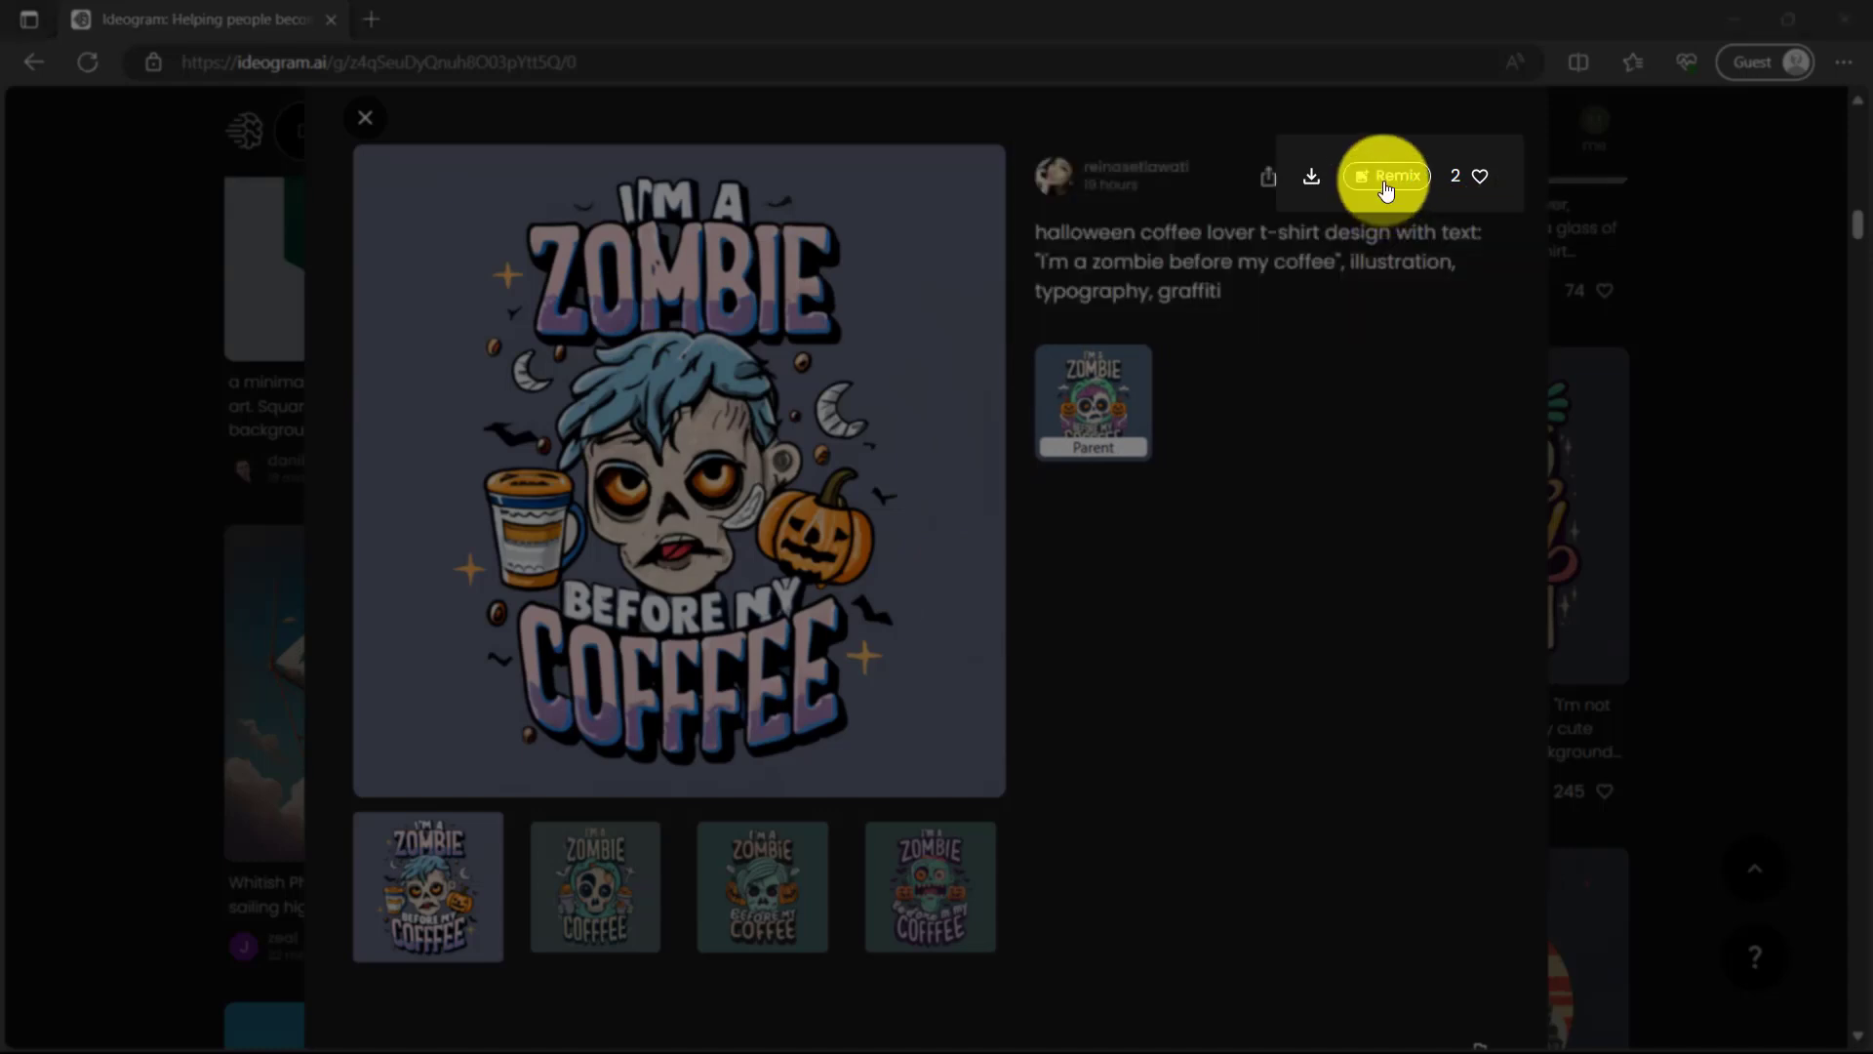
pyautogui.hotkey('alt', 'Left')
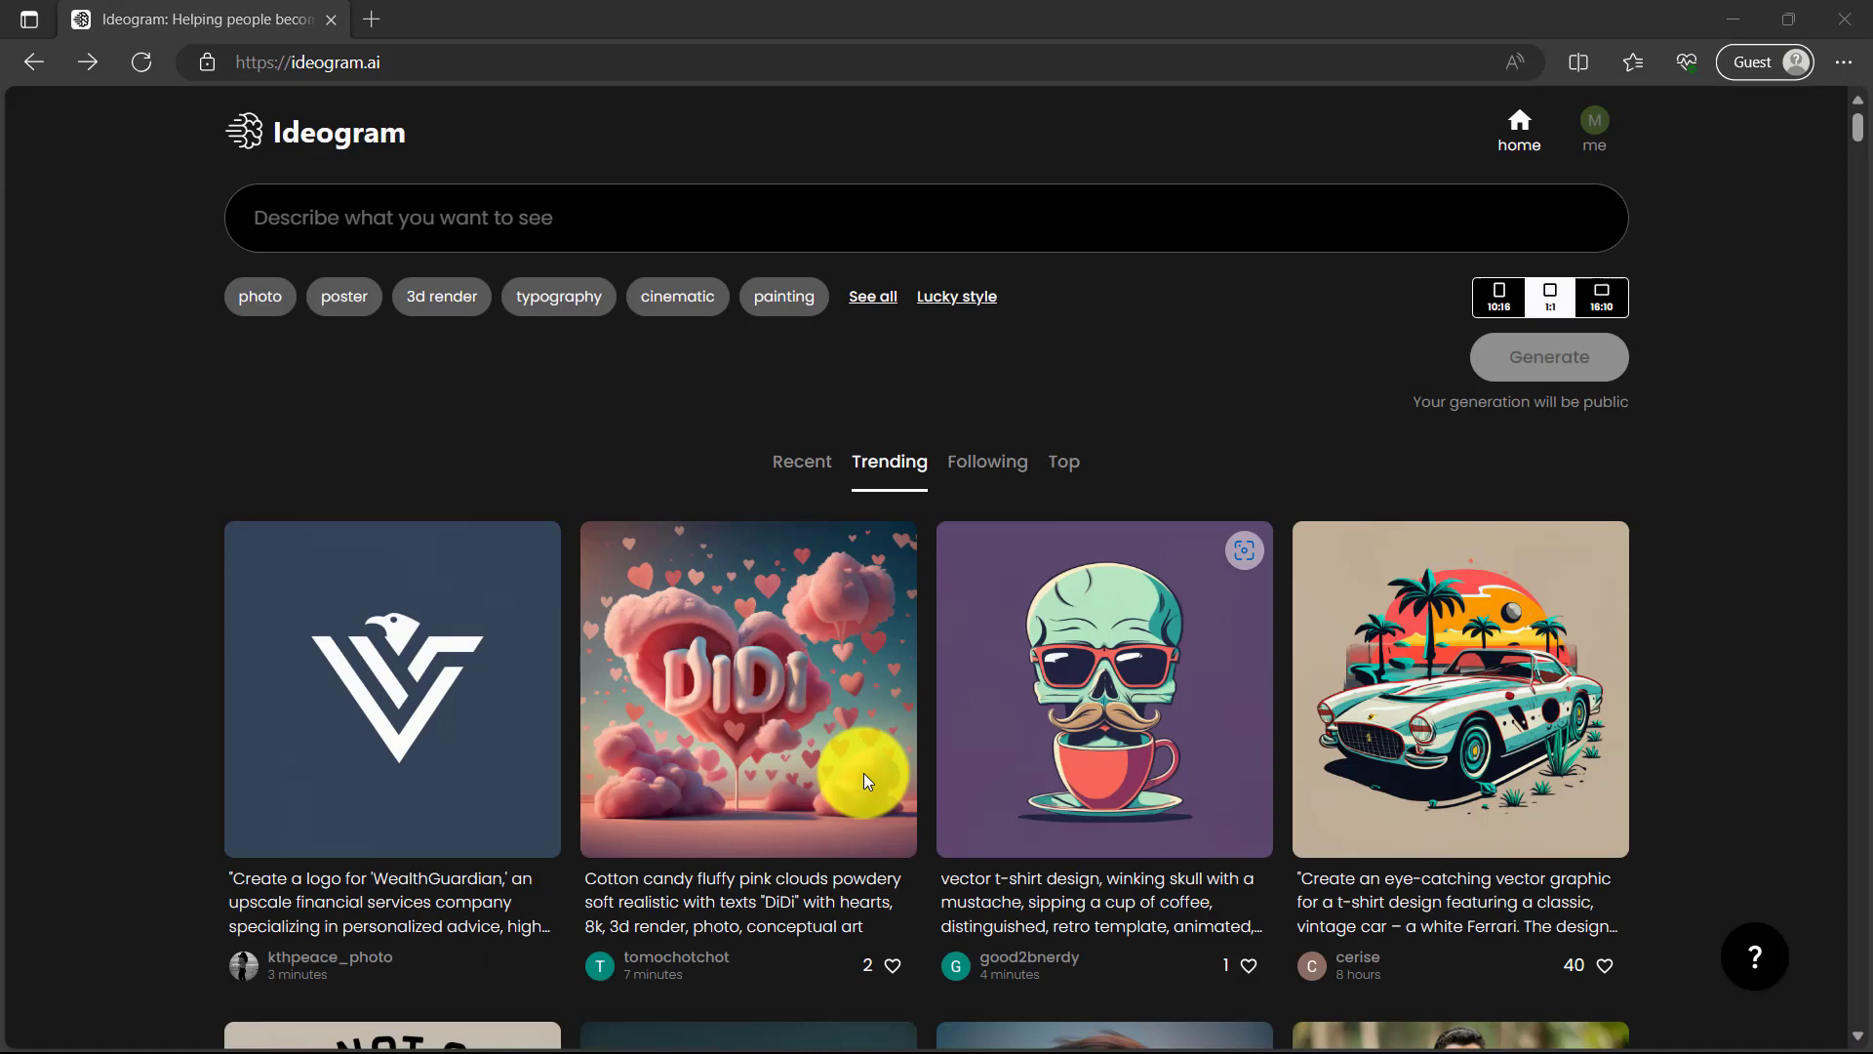
# - Enter 'COFFEE IS LIFE, girl working, fun, pink' with photo, illustration, graffiti and vibrant styles
pyautogui.click(368, 233)
pyautogui.write('co')
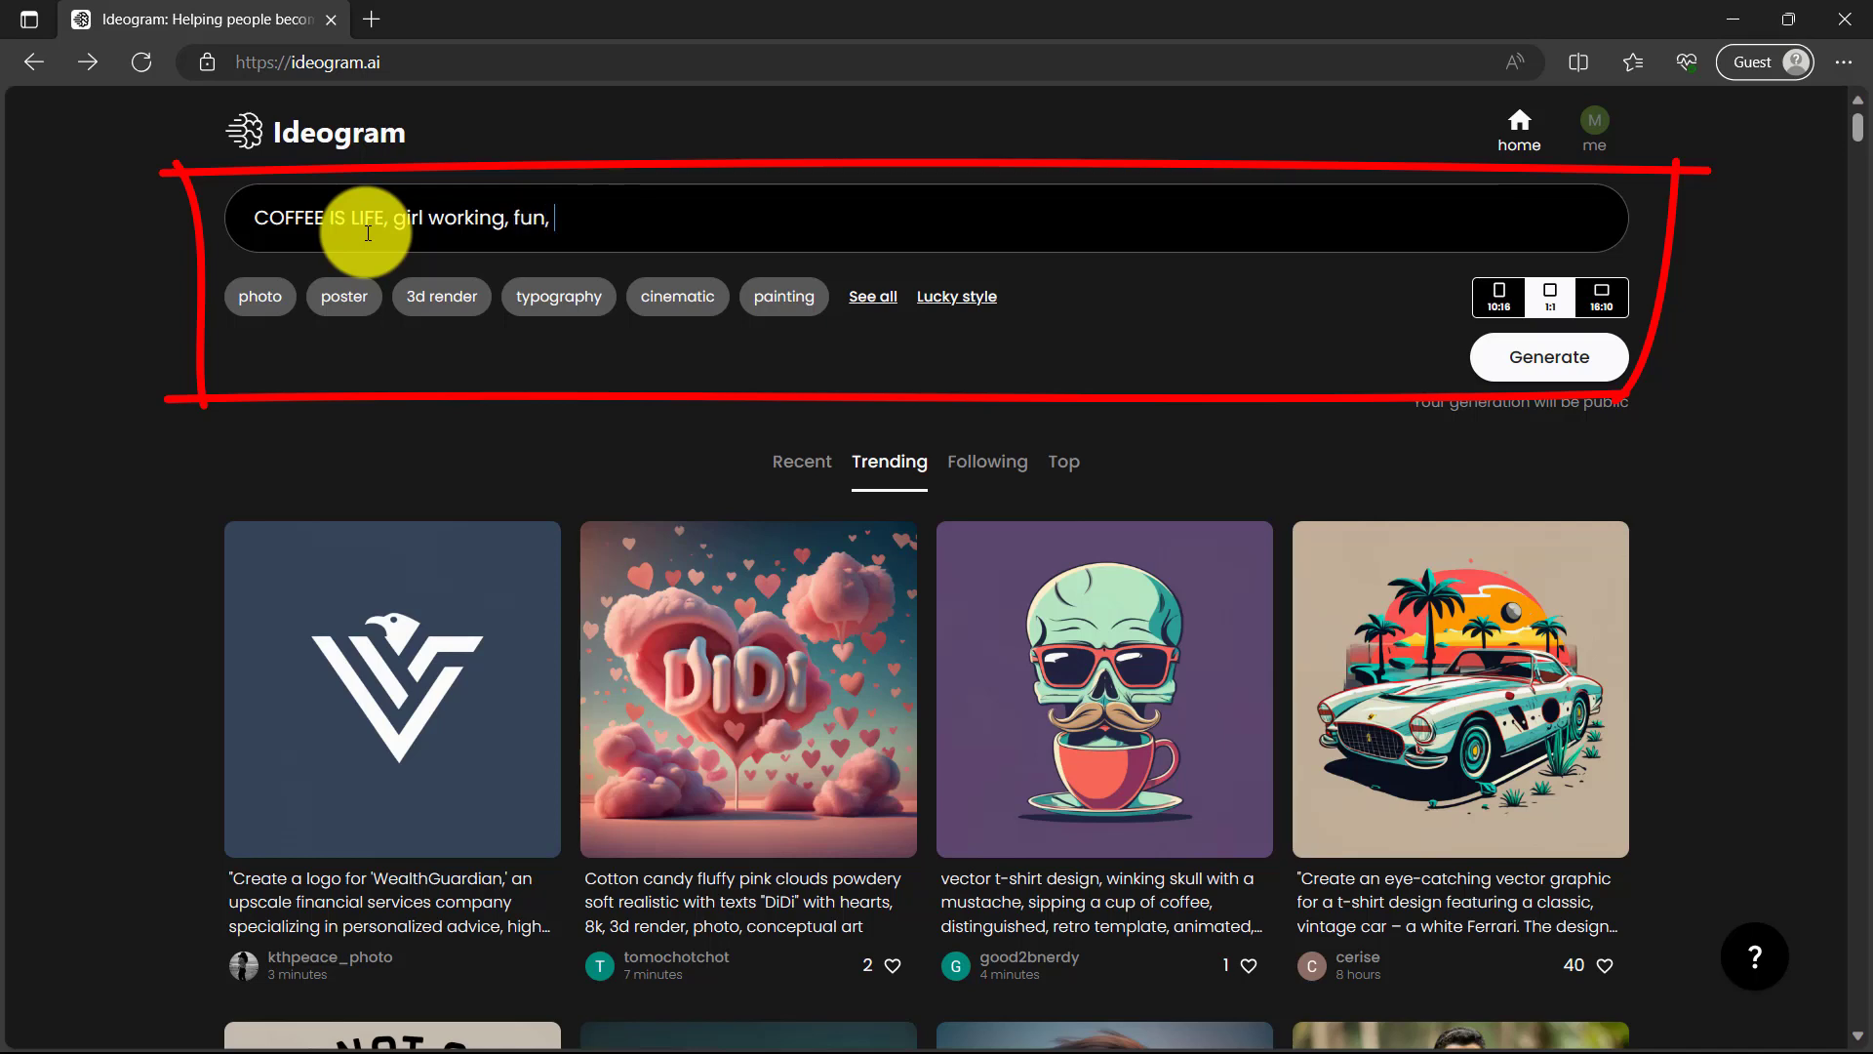
pyautogui.write('k')
pyautogui.click(873, 297)
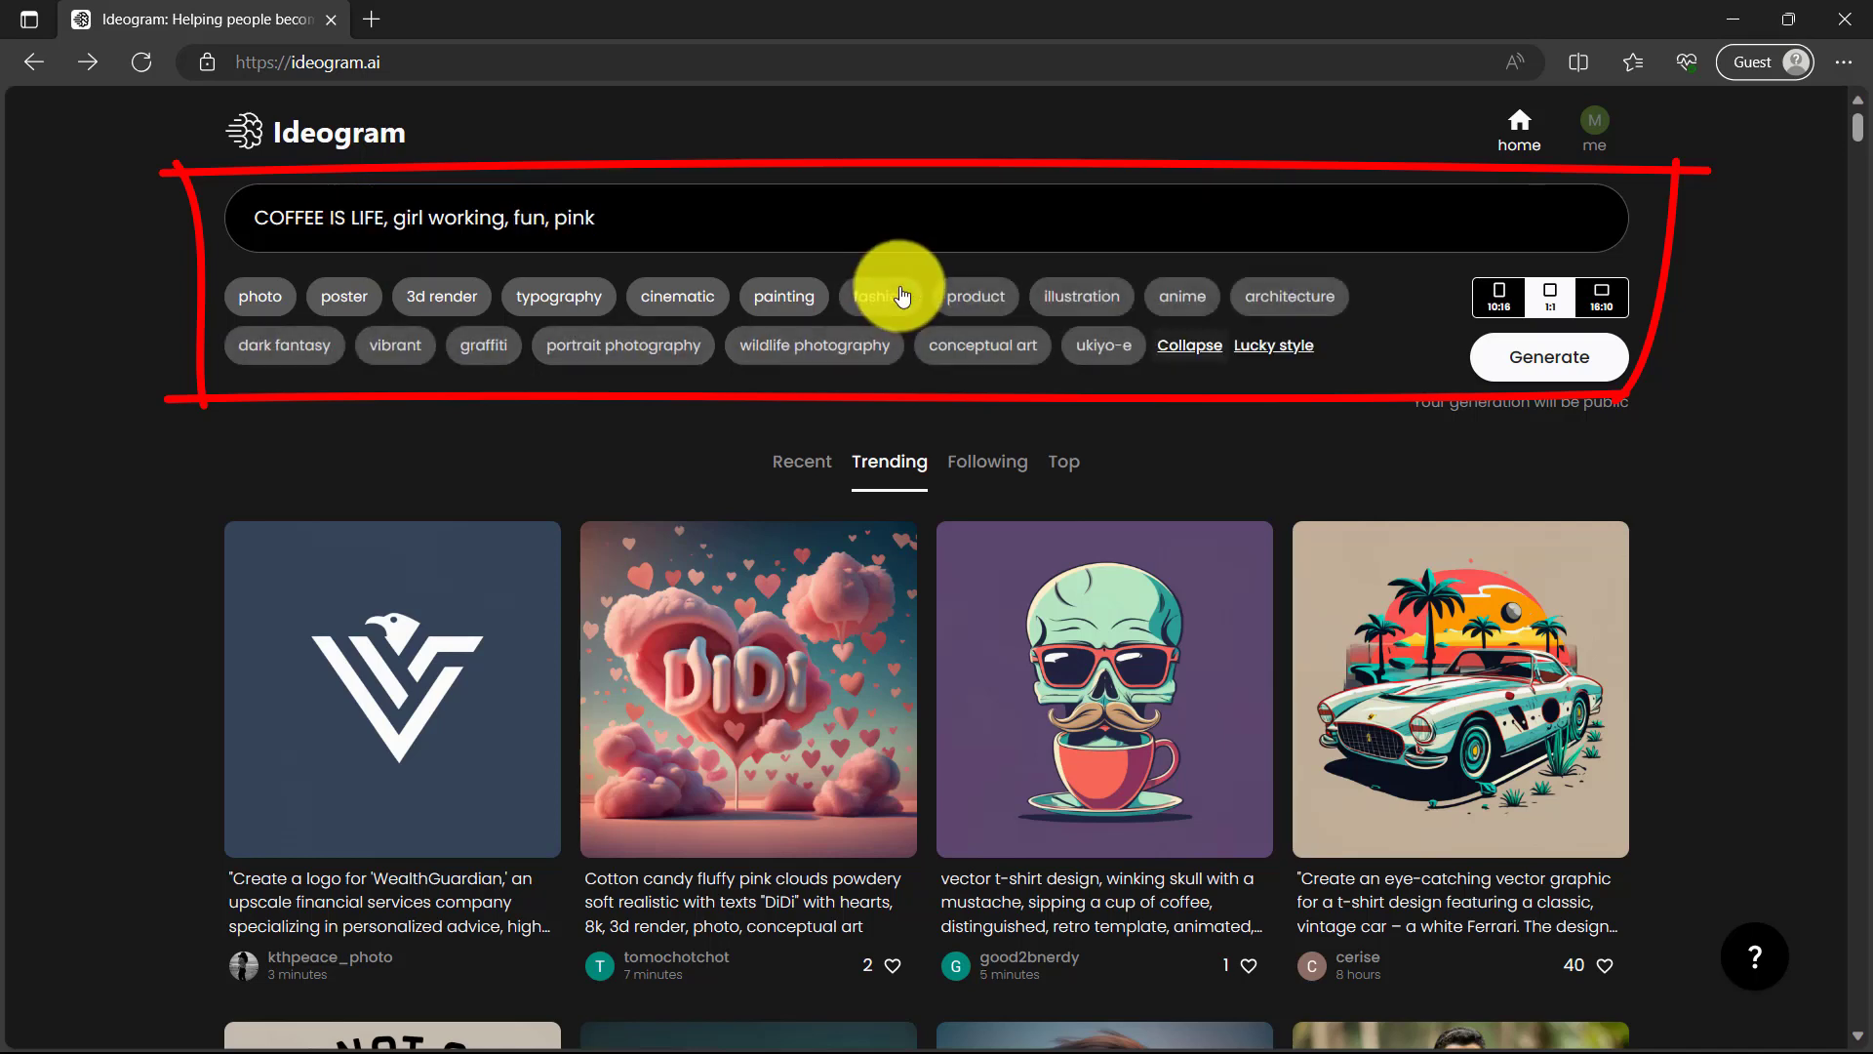
pyautogui.click(277, 304)
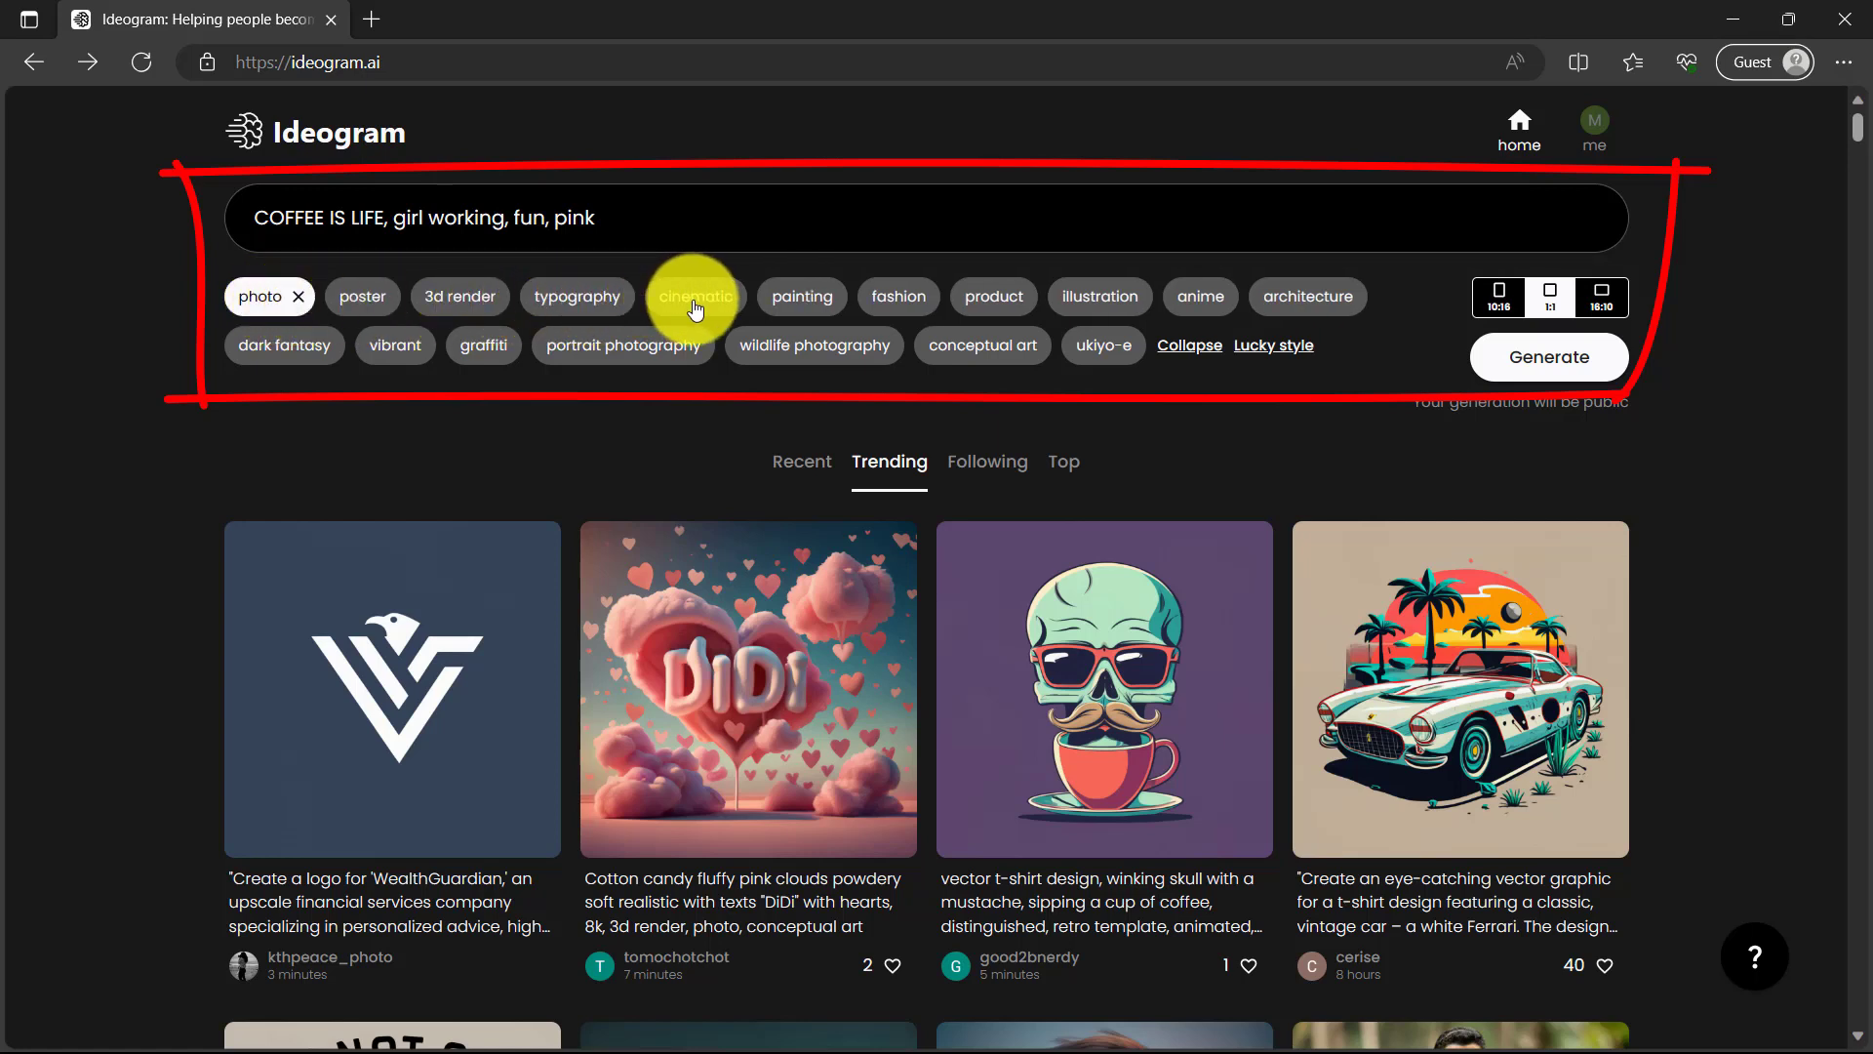
pyautogui.click(1099, 297)
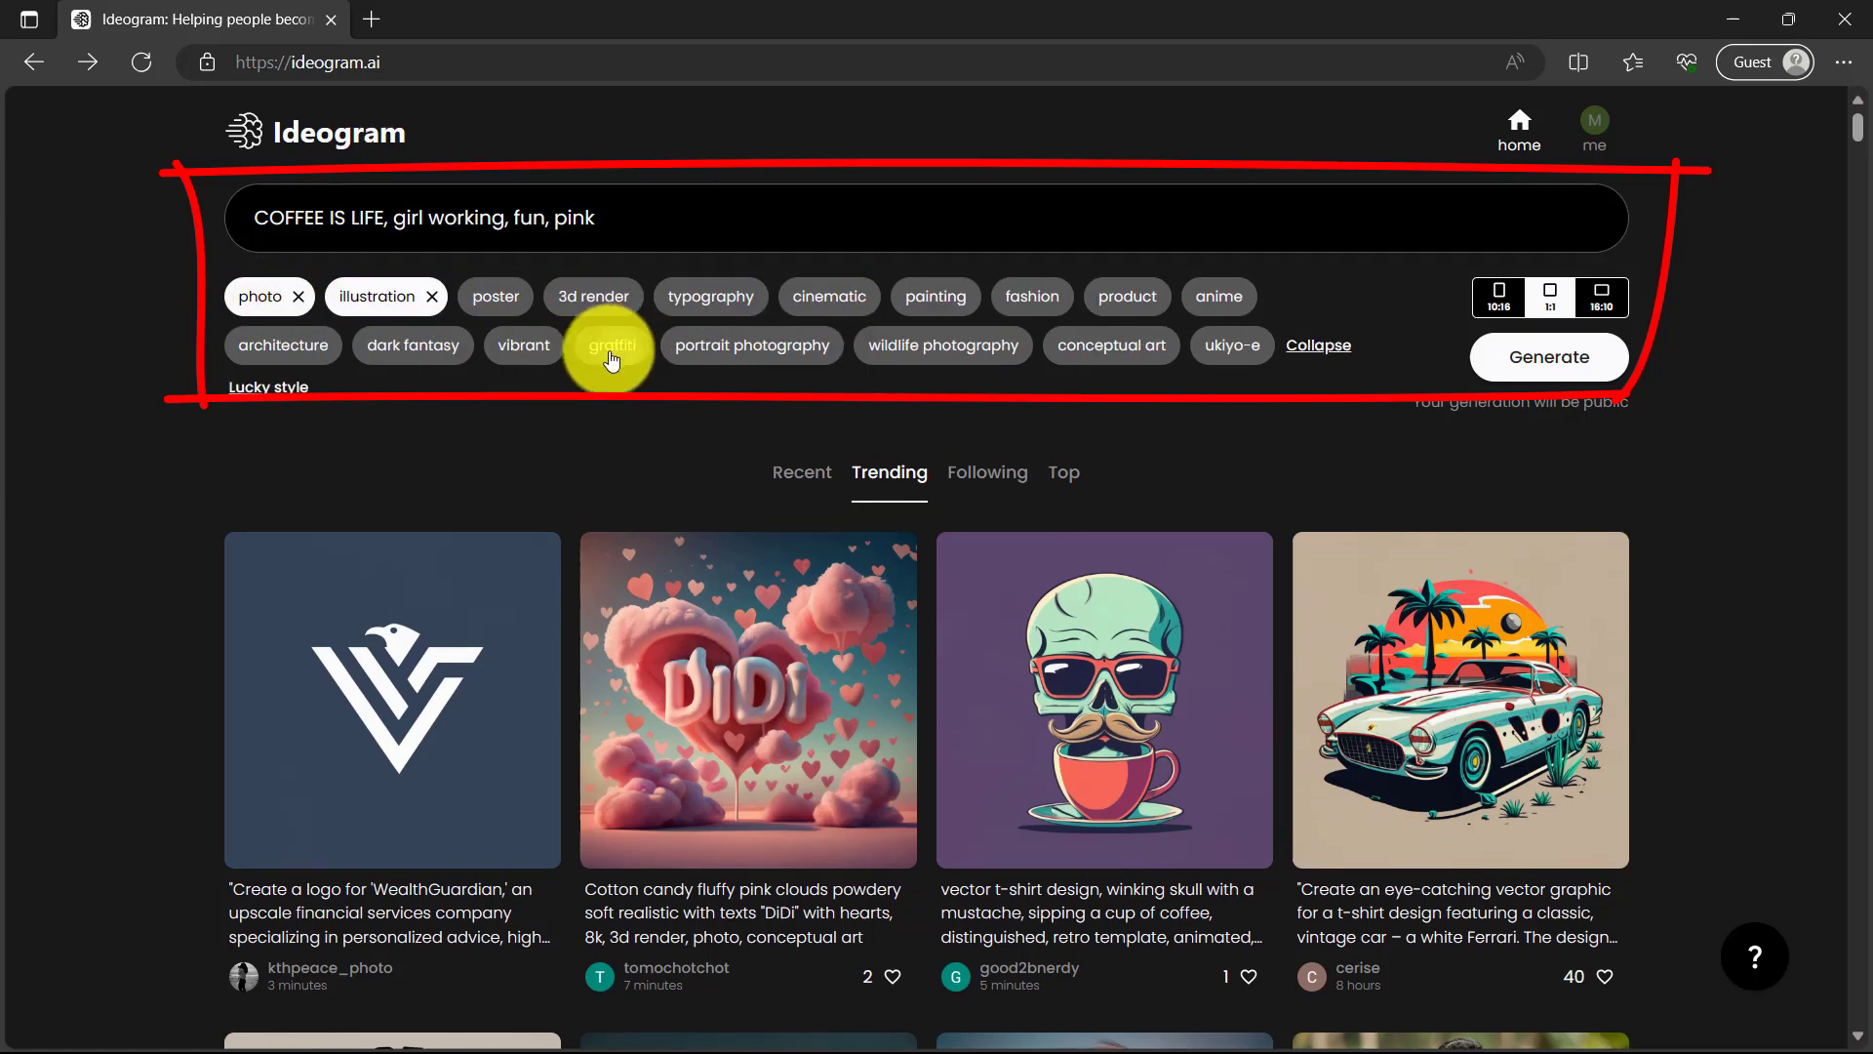
pyautogui.click(606, 351)
pyautogui.click(543, 351)
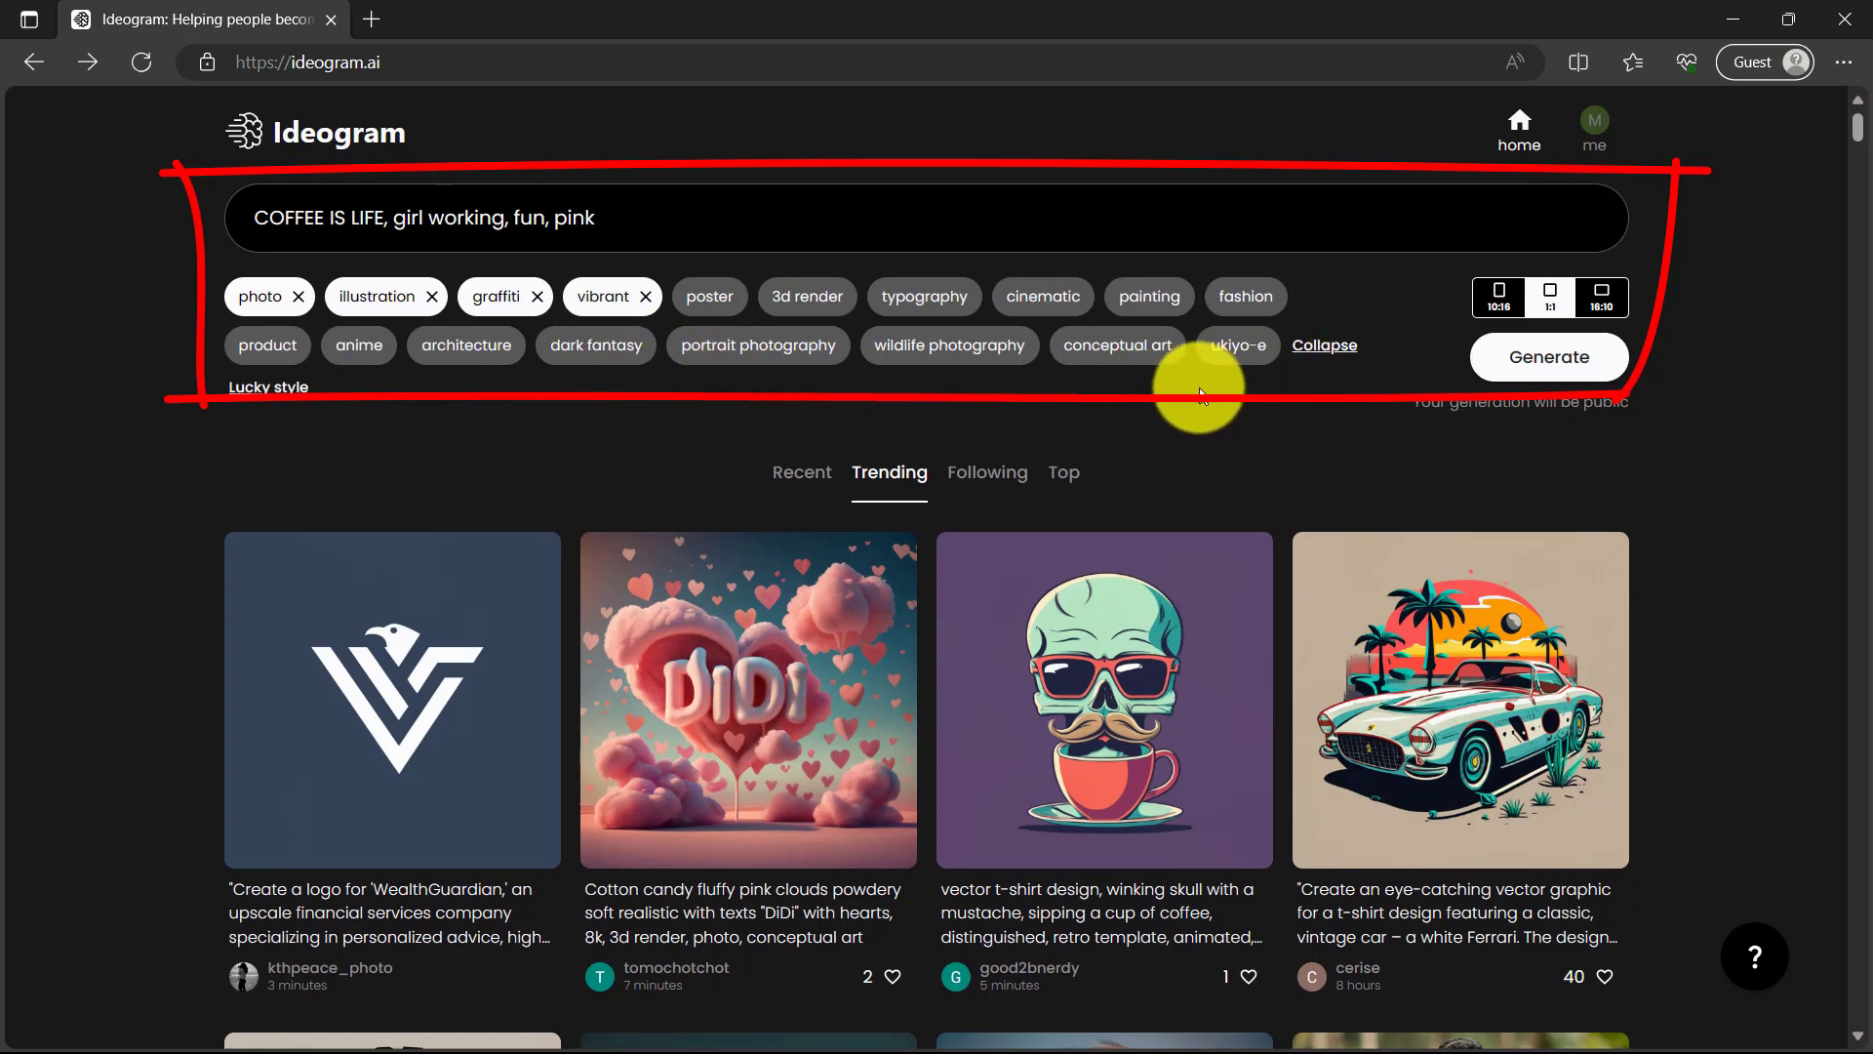
# - Compare aspect ratios, settle on square 1:1, and generate the images
pyautogui.click(1516, 308)
pyautogui.click(1583, 300)
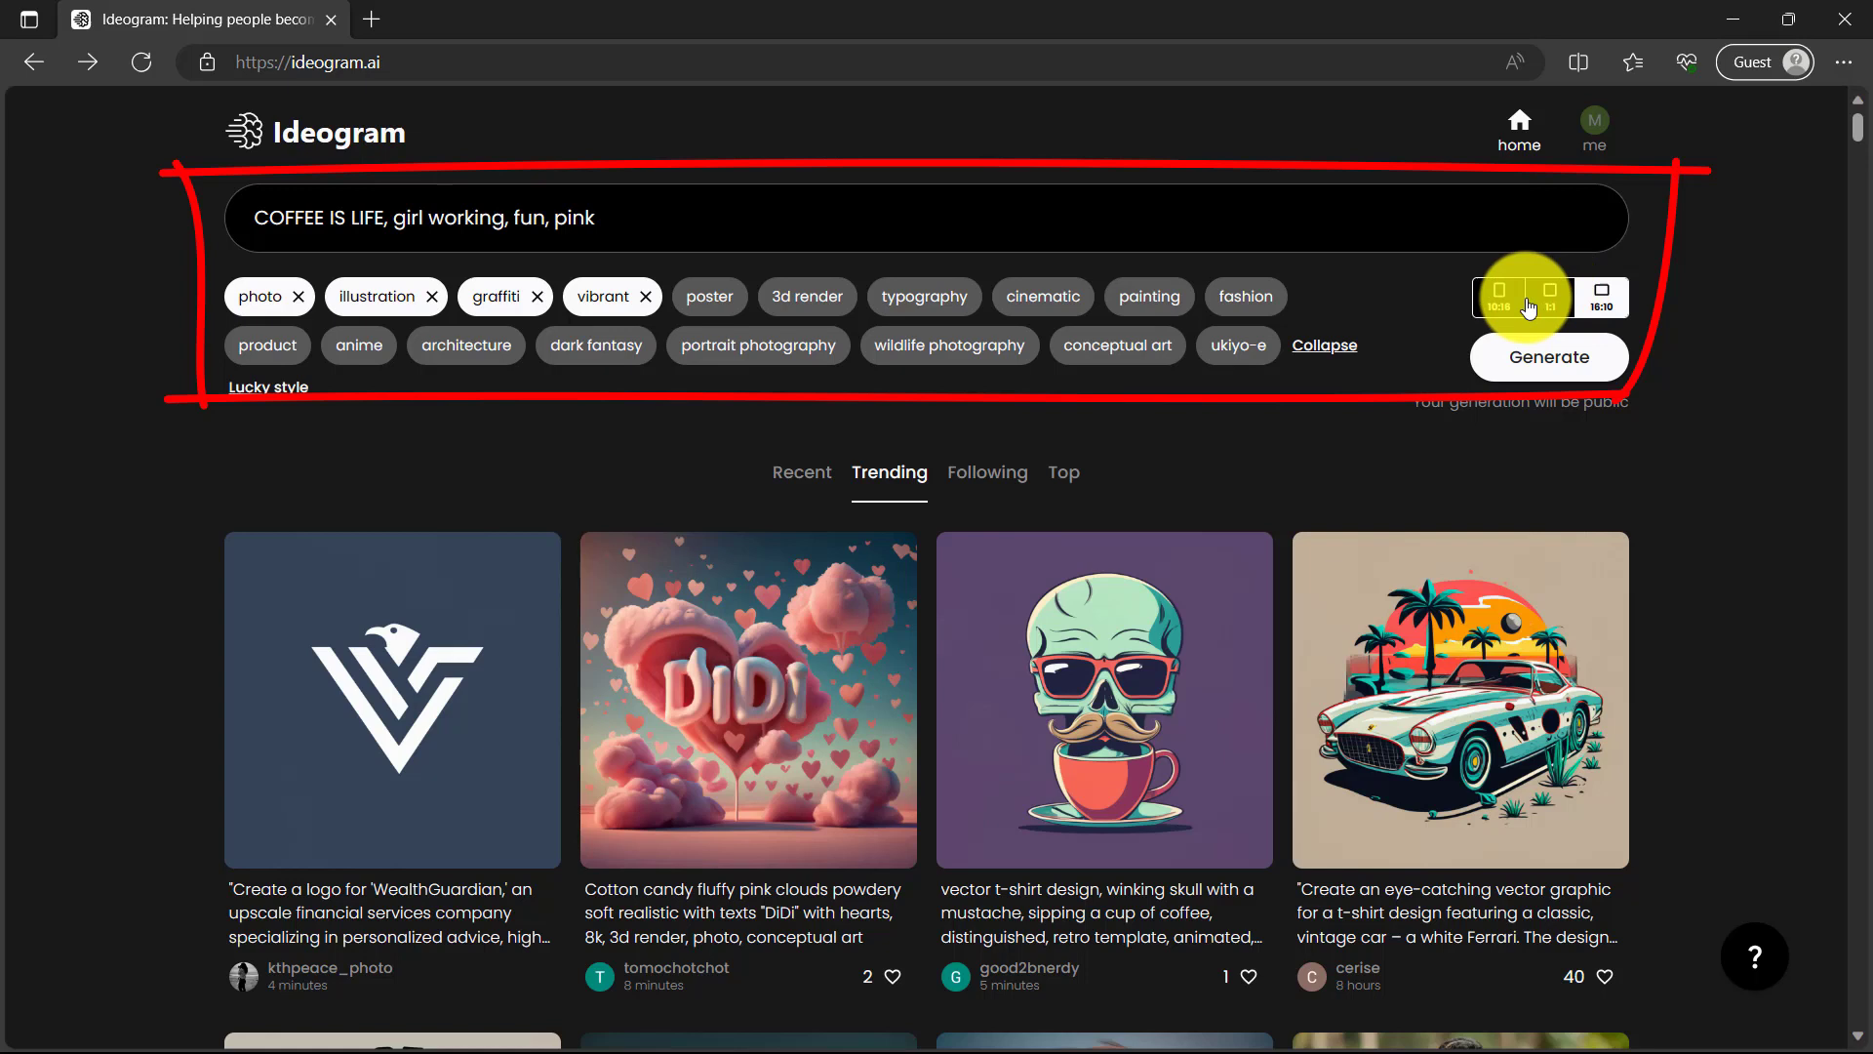
pyautogui.click(1500, 298)
pyautogui.click(1602, 305)
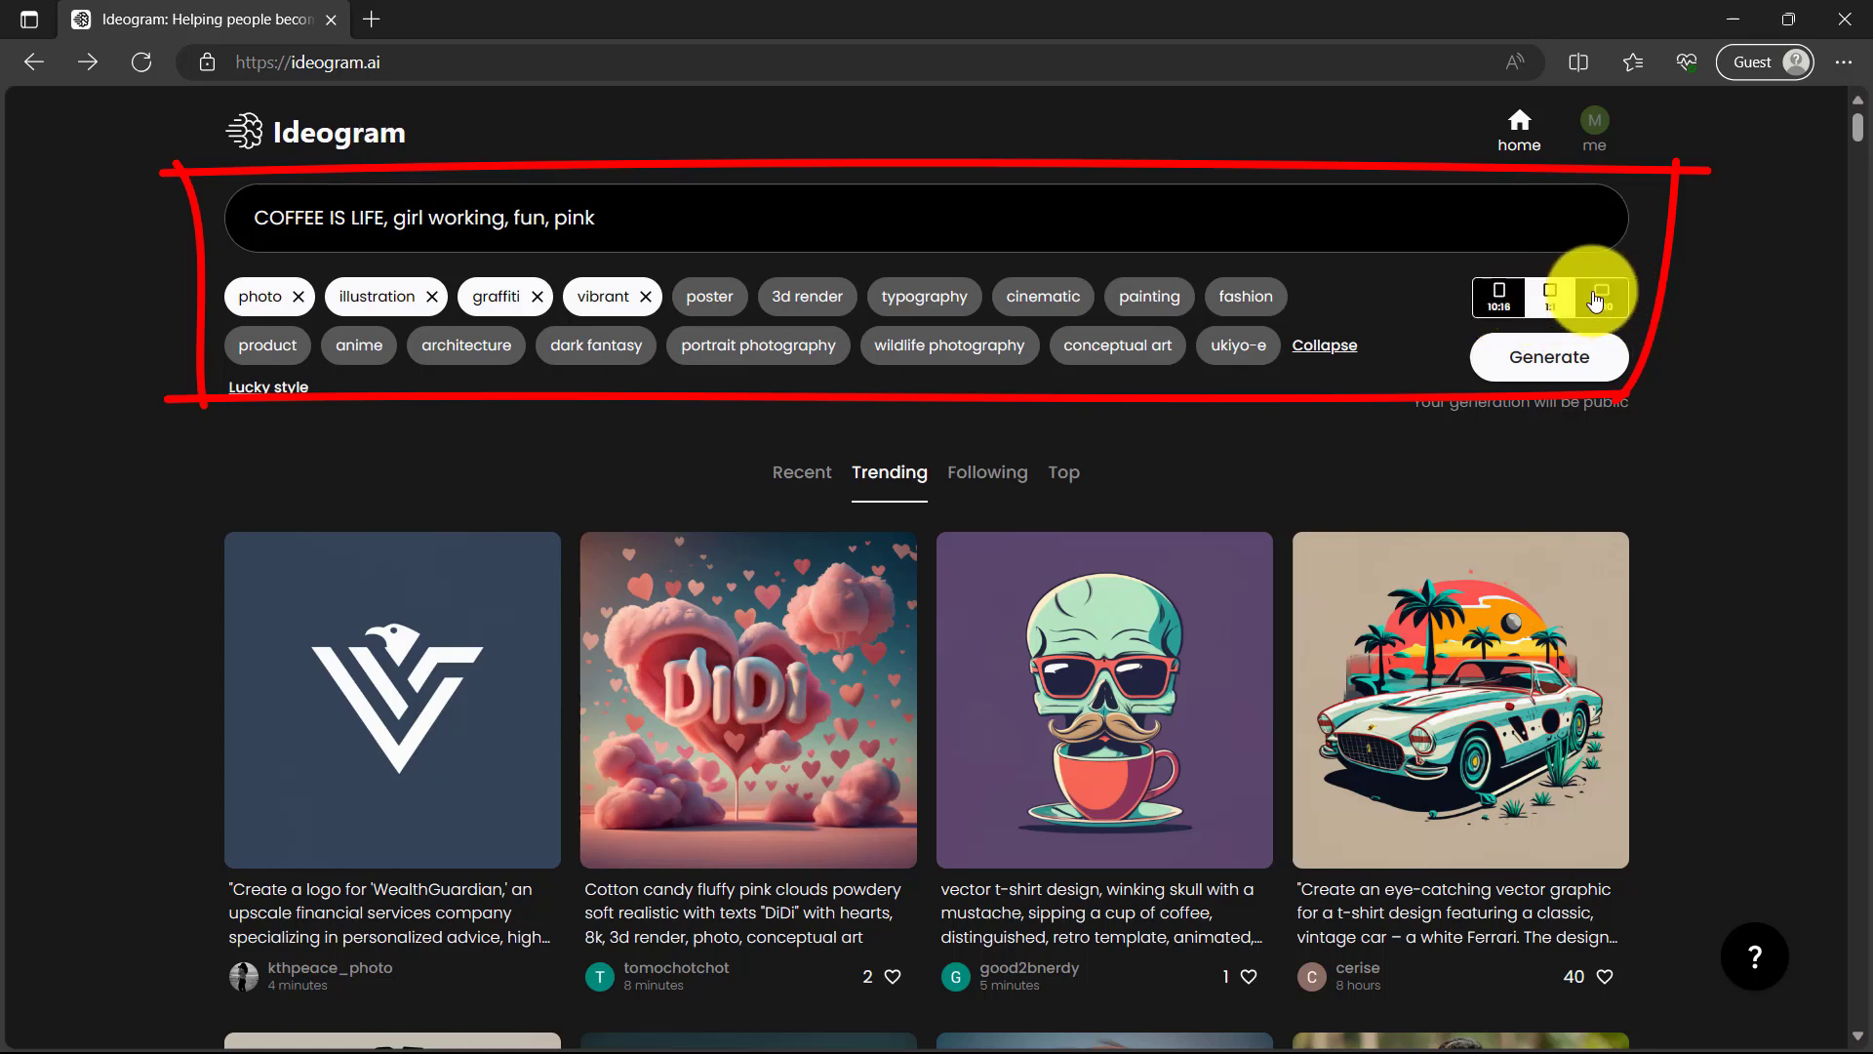
pyautogui.click(1561, 305)
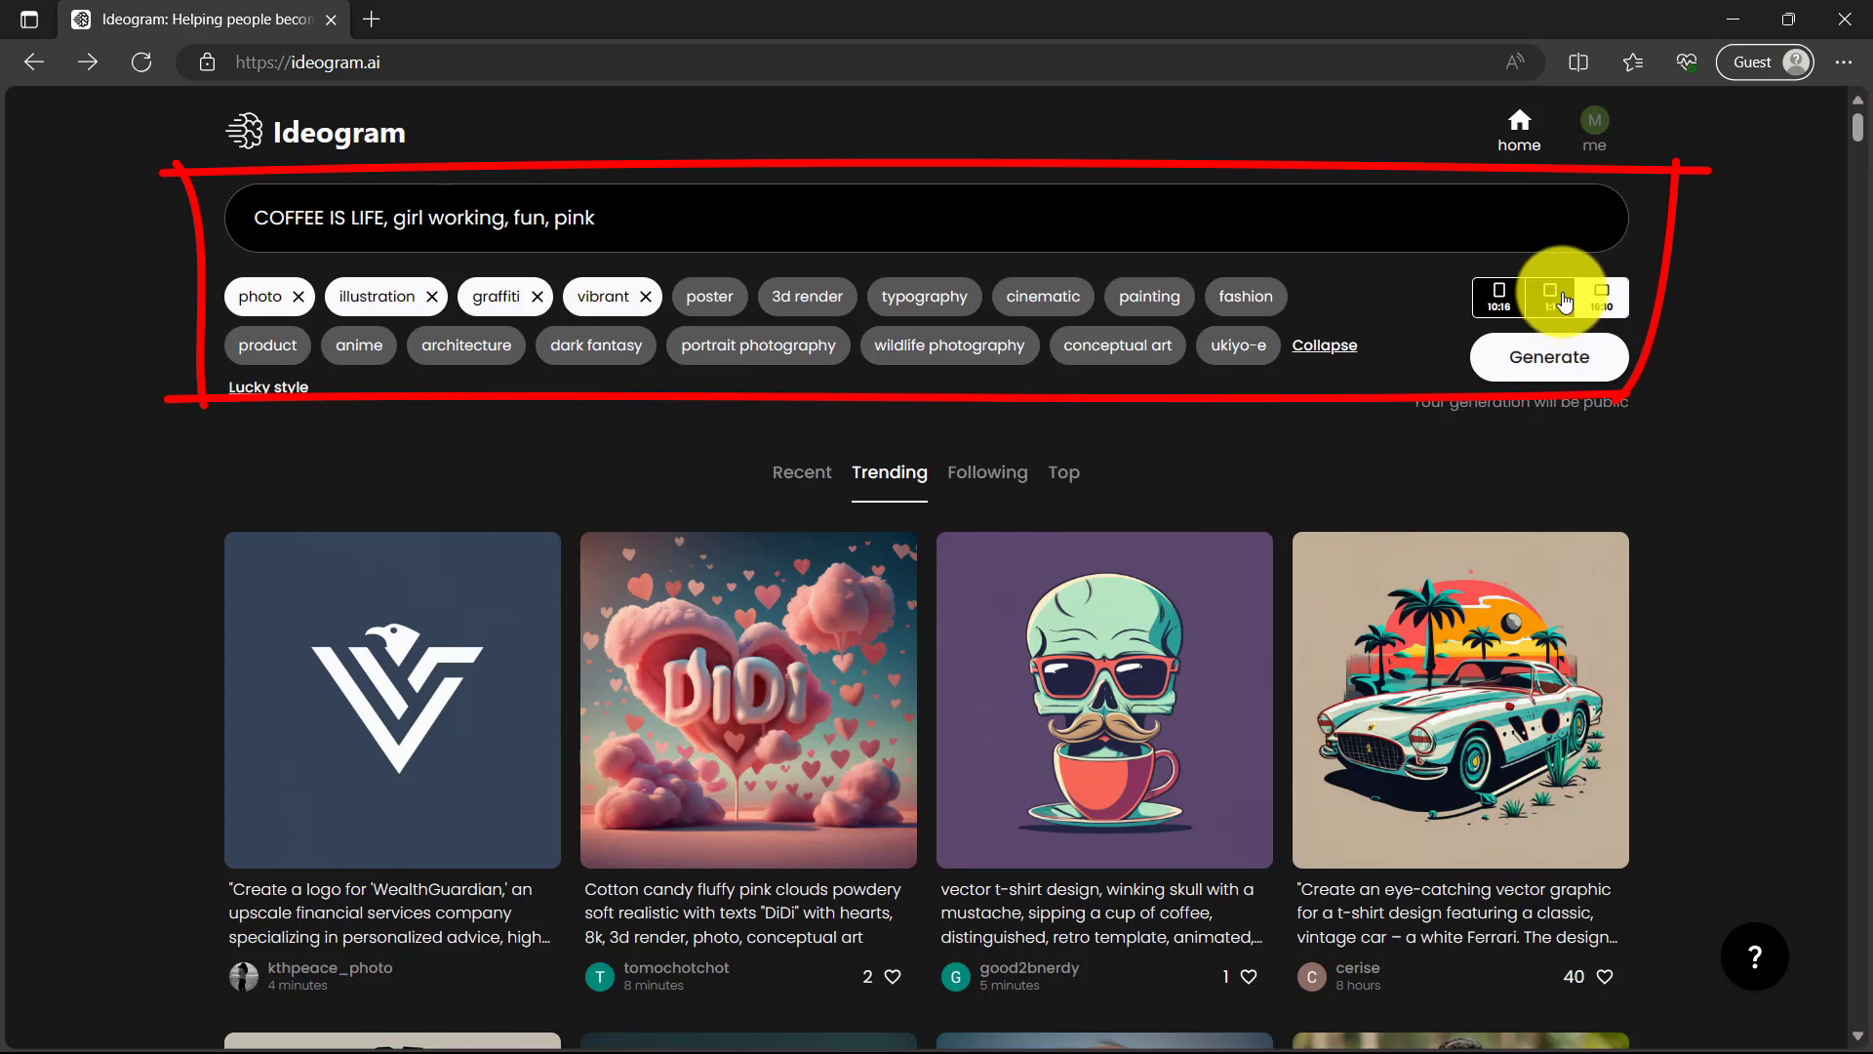
pyautogui.click(1542, 311)
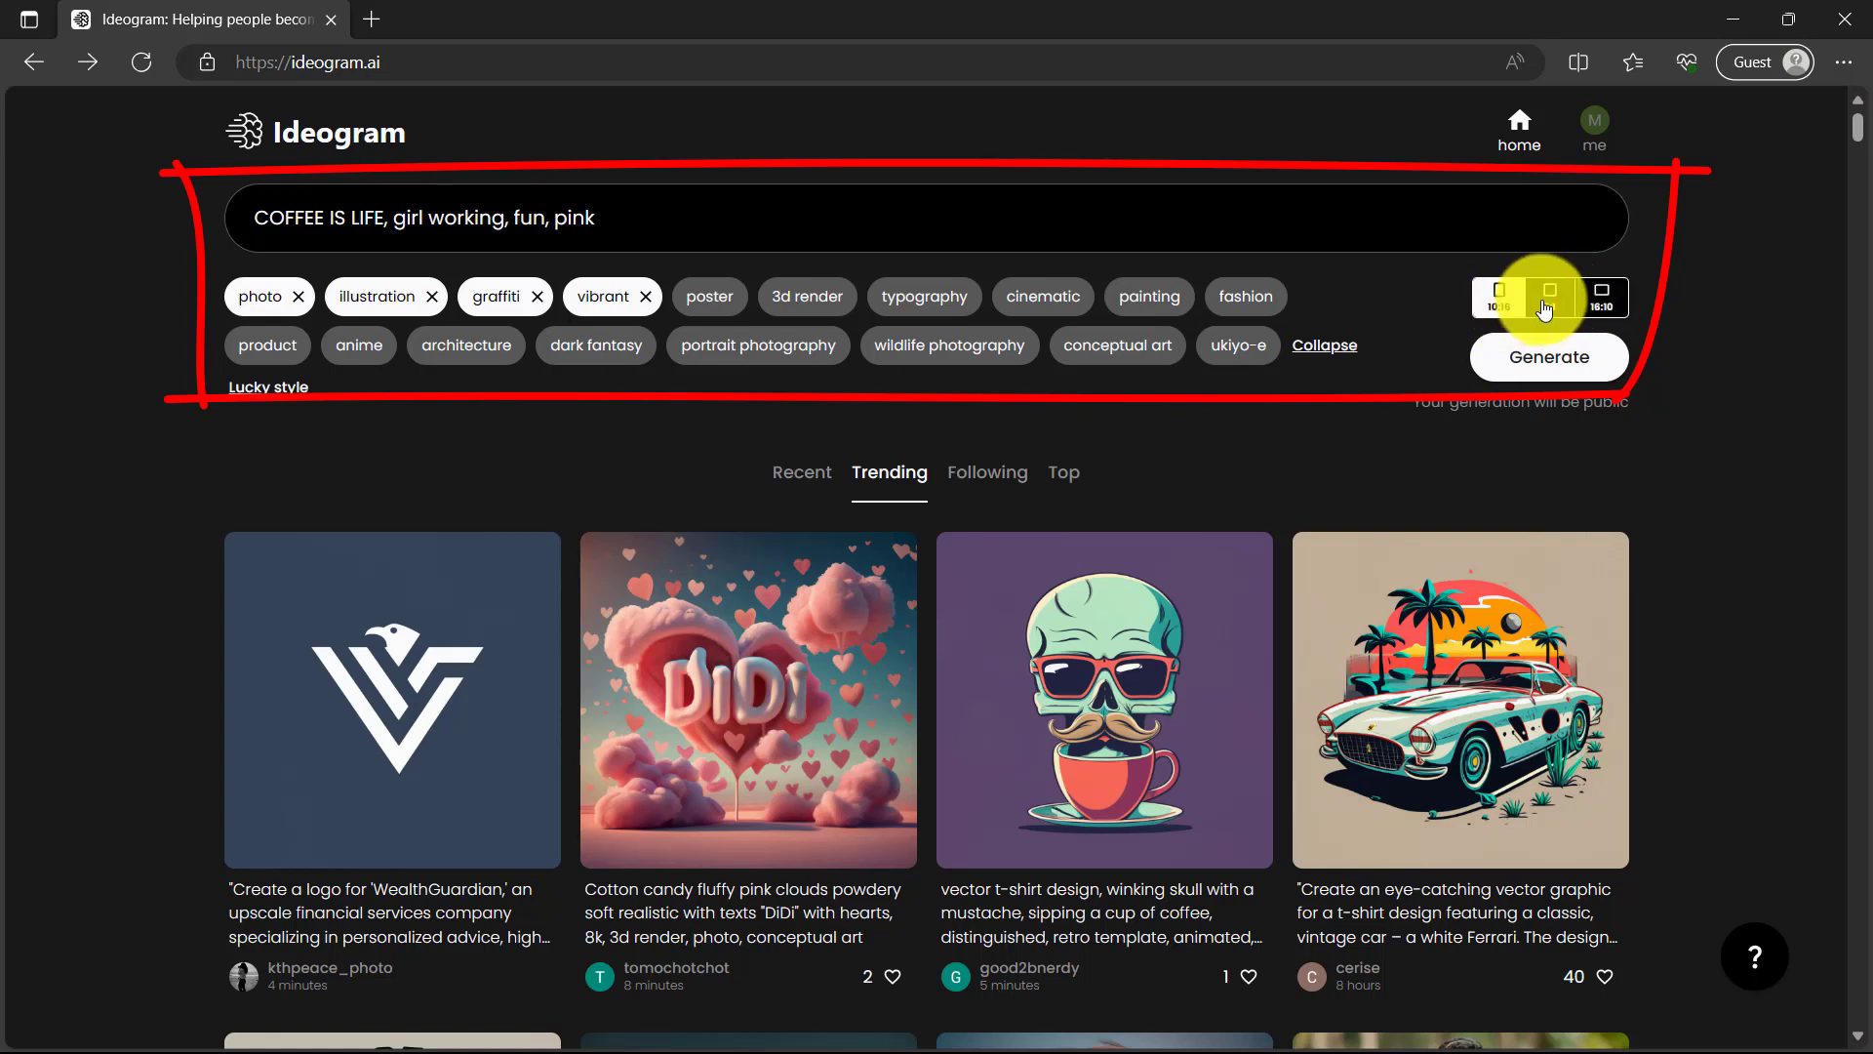
pyautogui.click(1566, 367)
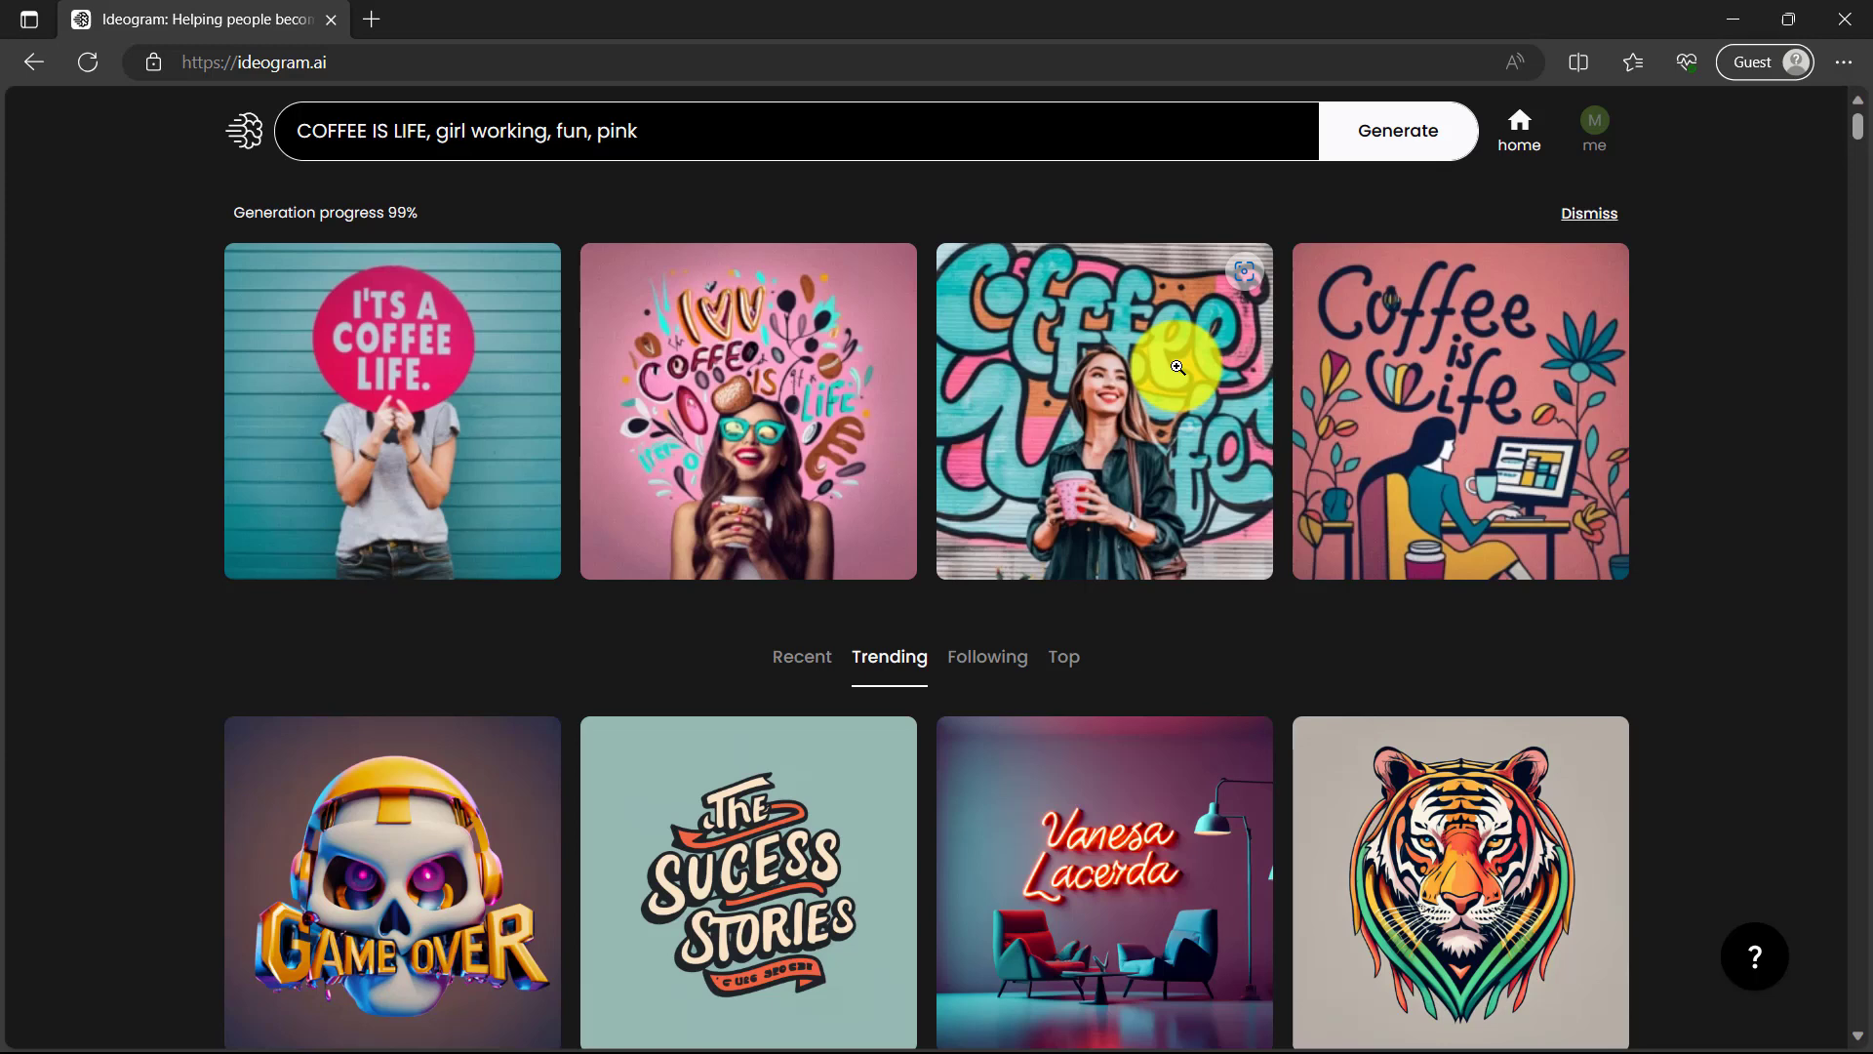
# - View the pink coffee girl image and the girl-at-desk variation, then close
pyautogui.click(804, 442)
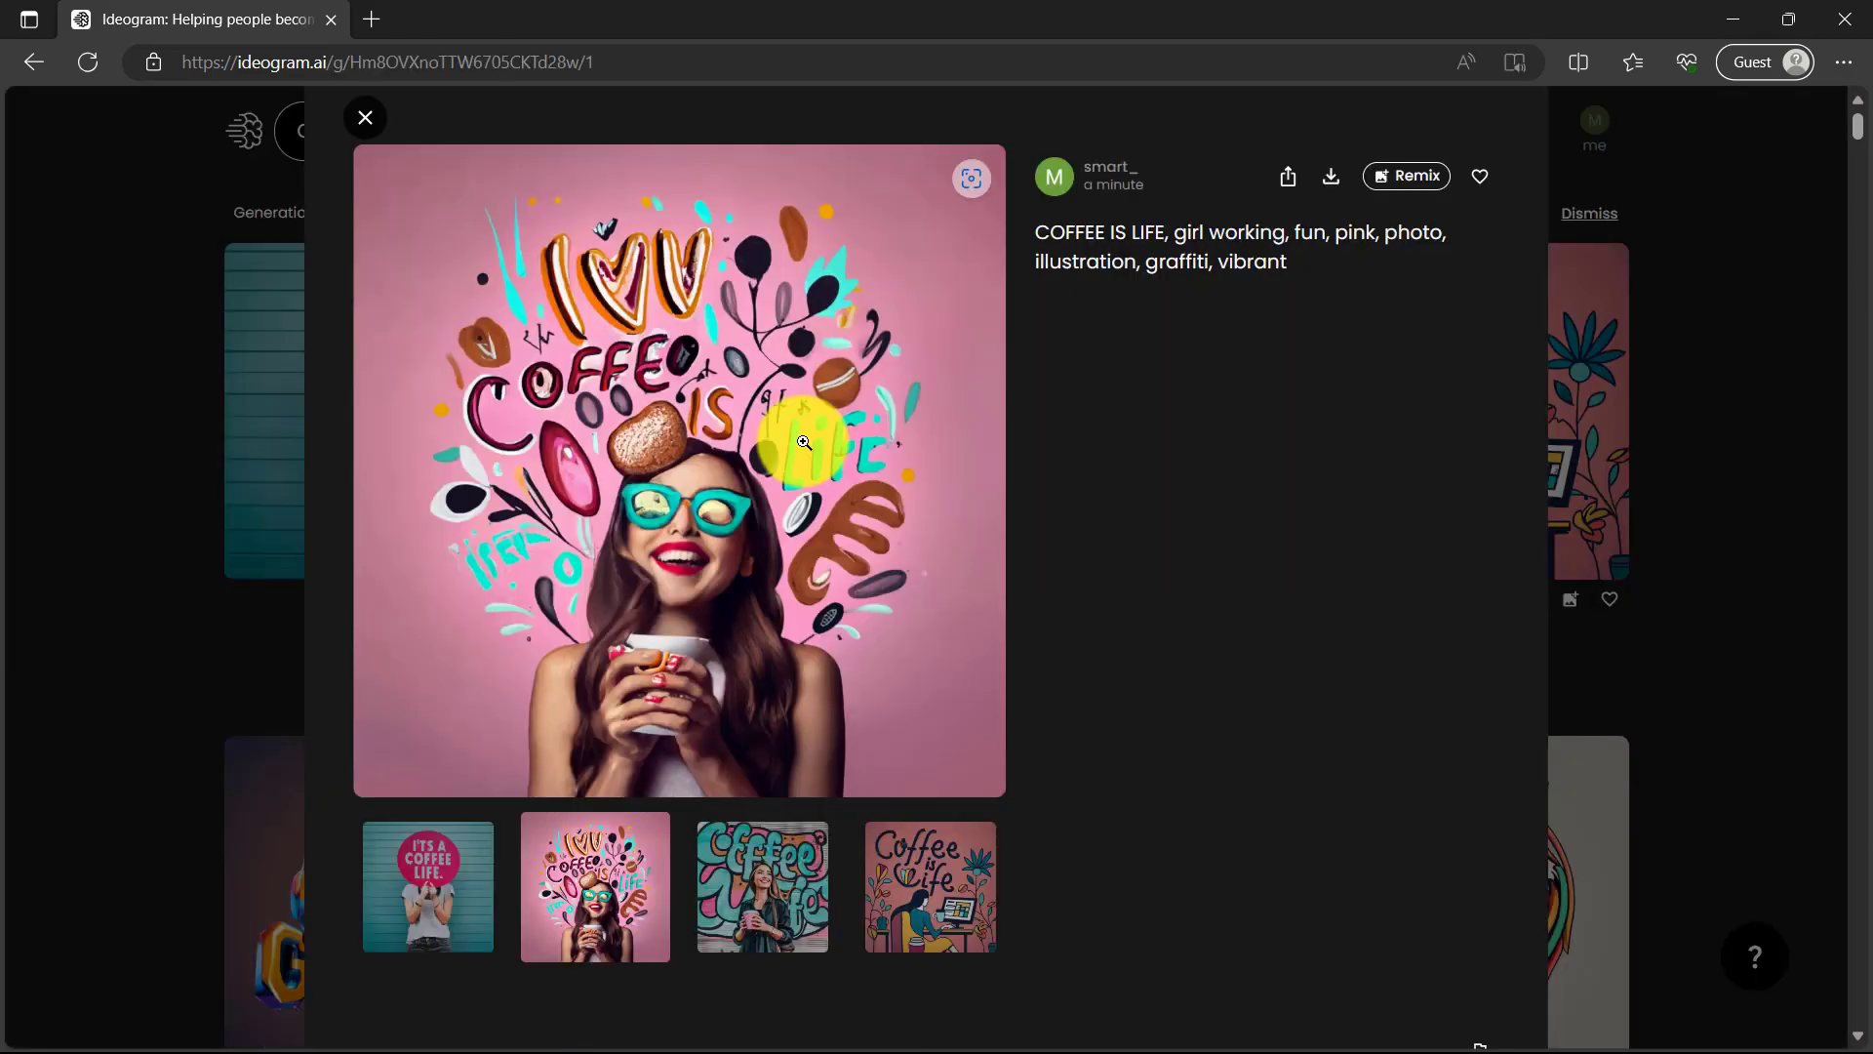
pyautogui.click(944, 893)
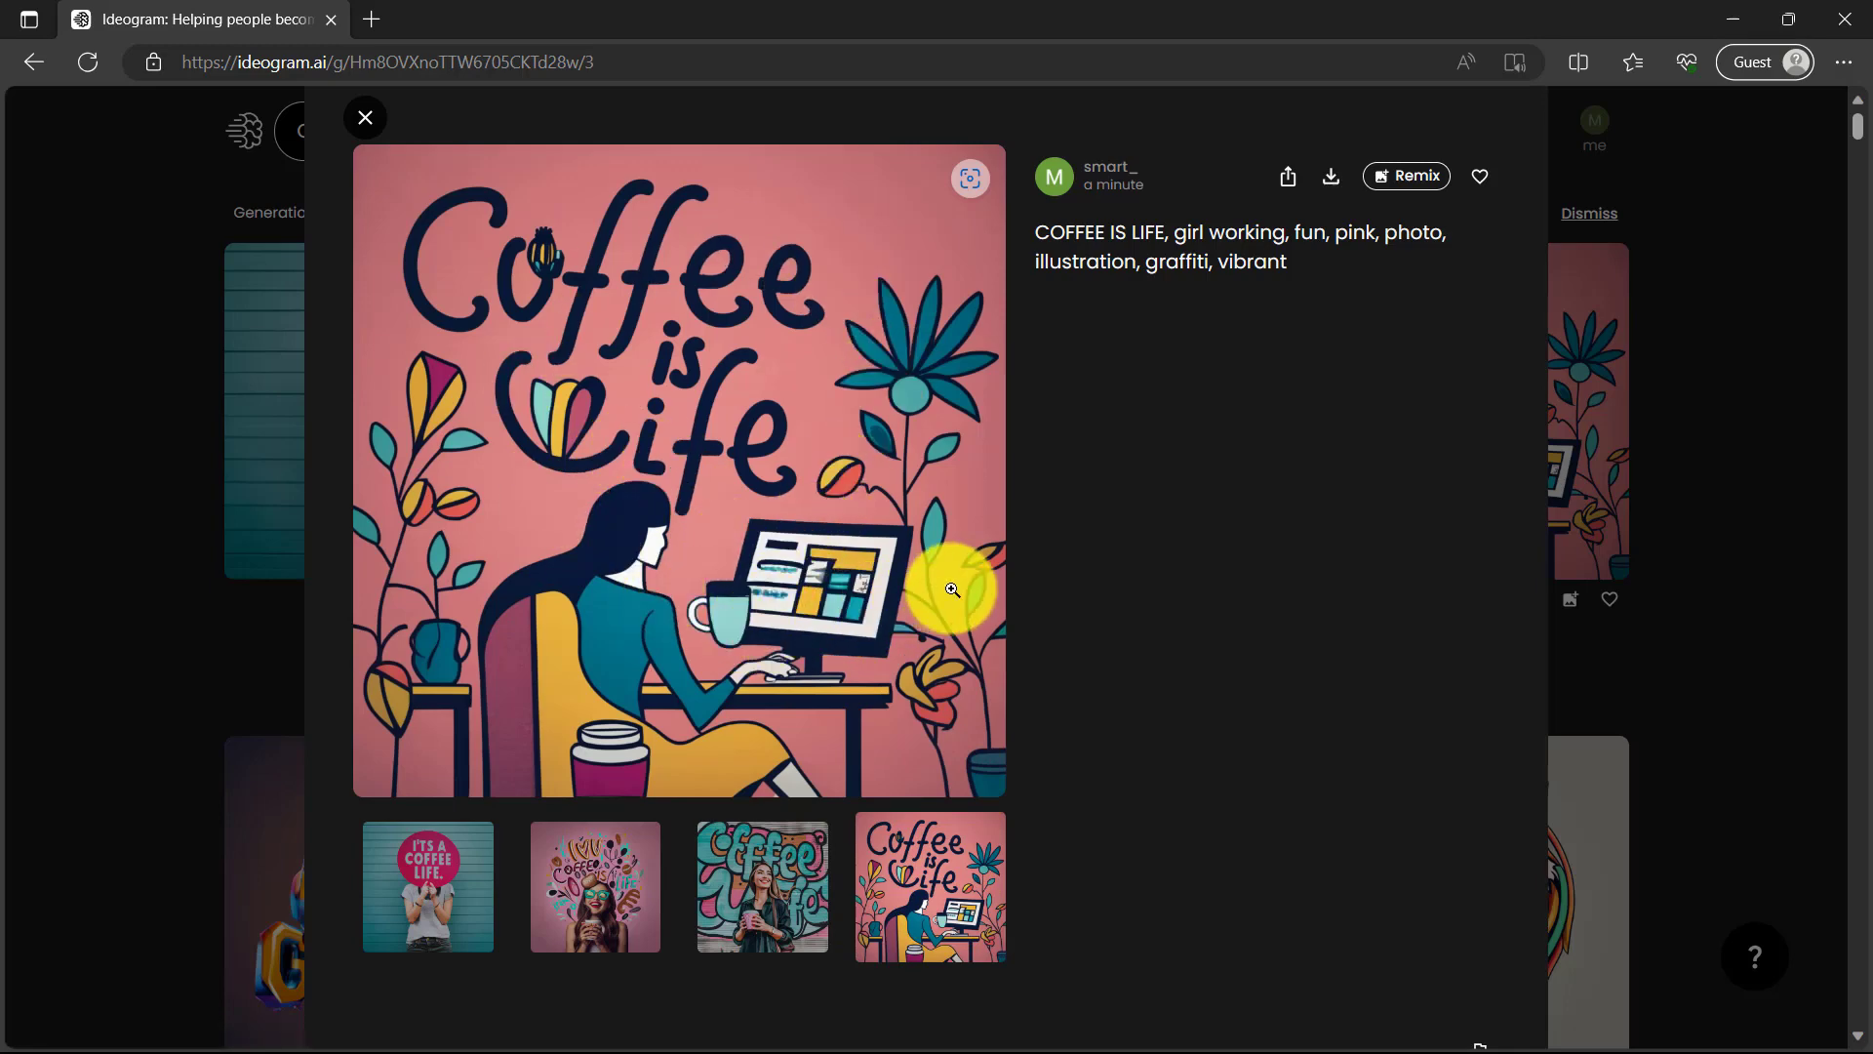
pyautogui.click(1840, 208)
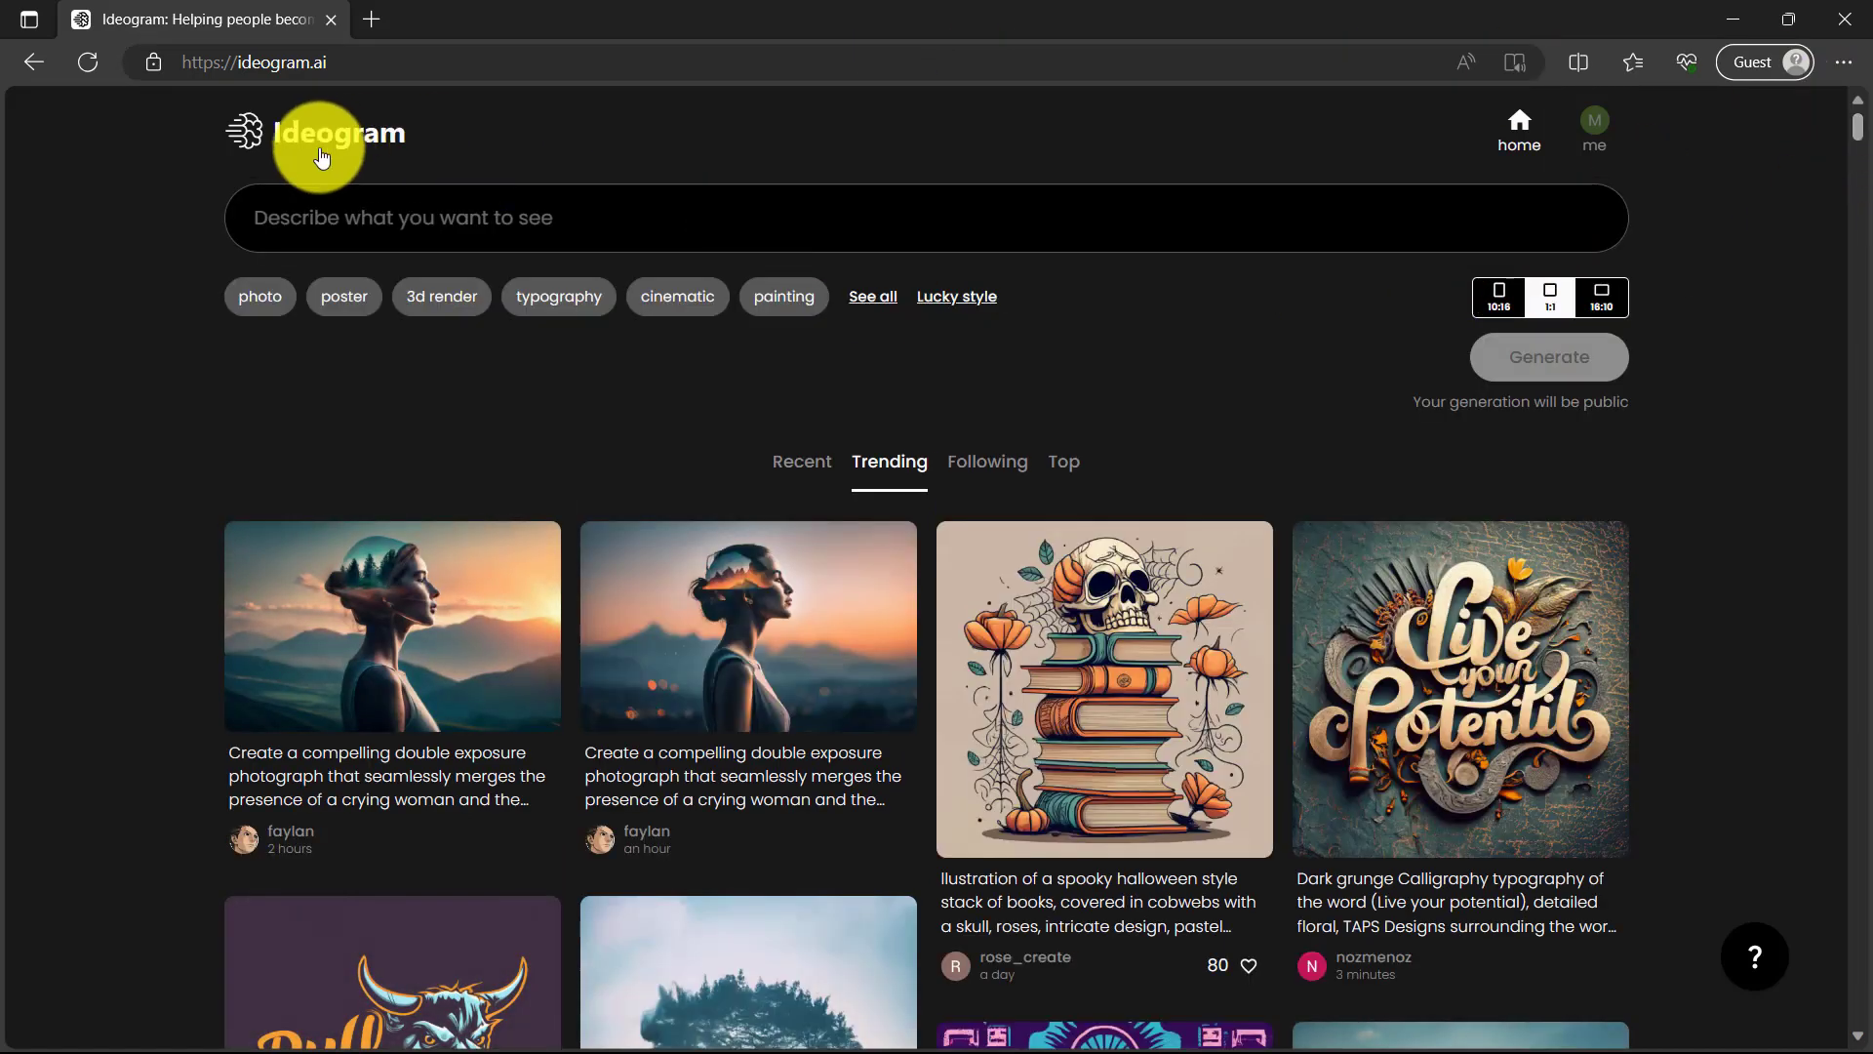
# - Generate from Text: "Life is short, go have fun' sunrise, mountain with vibrant style
pyautogui.click(357, 217)
pyautogui.write('Text:')
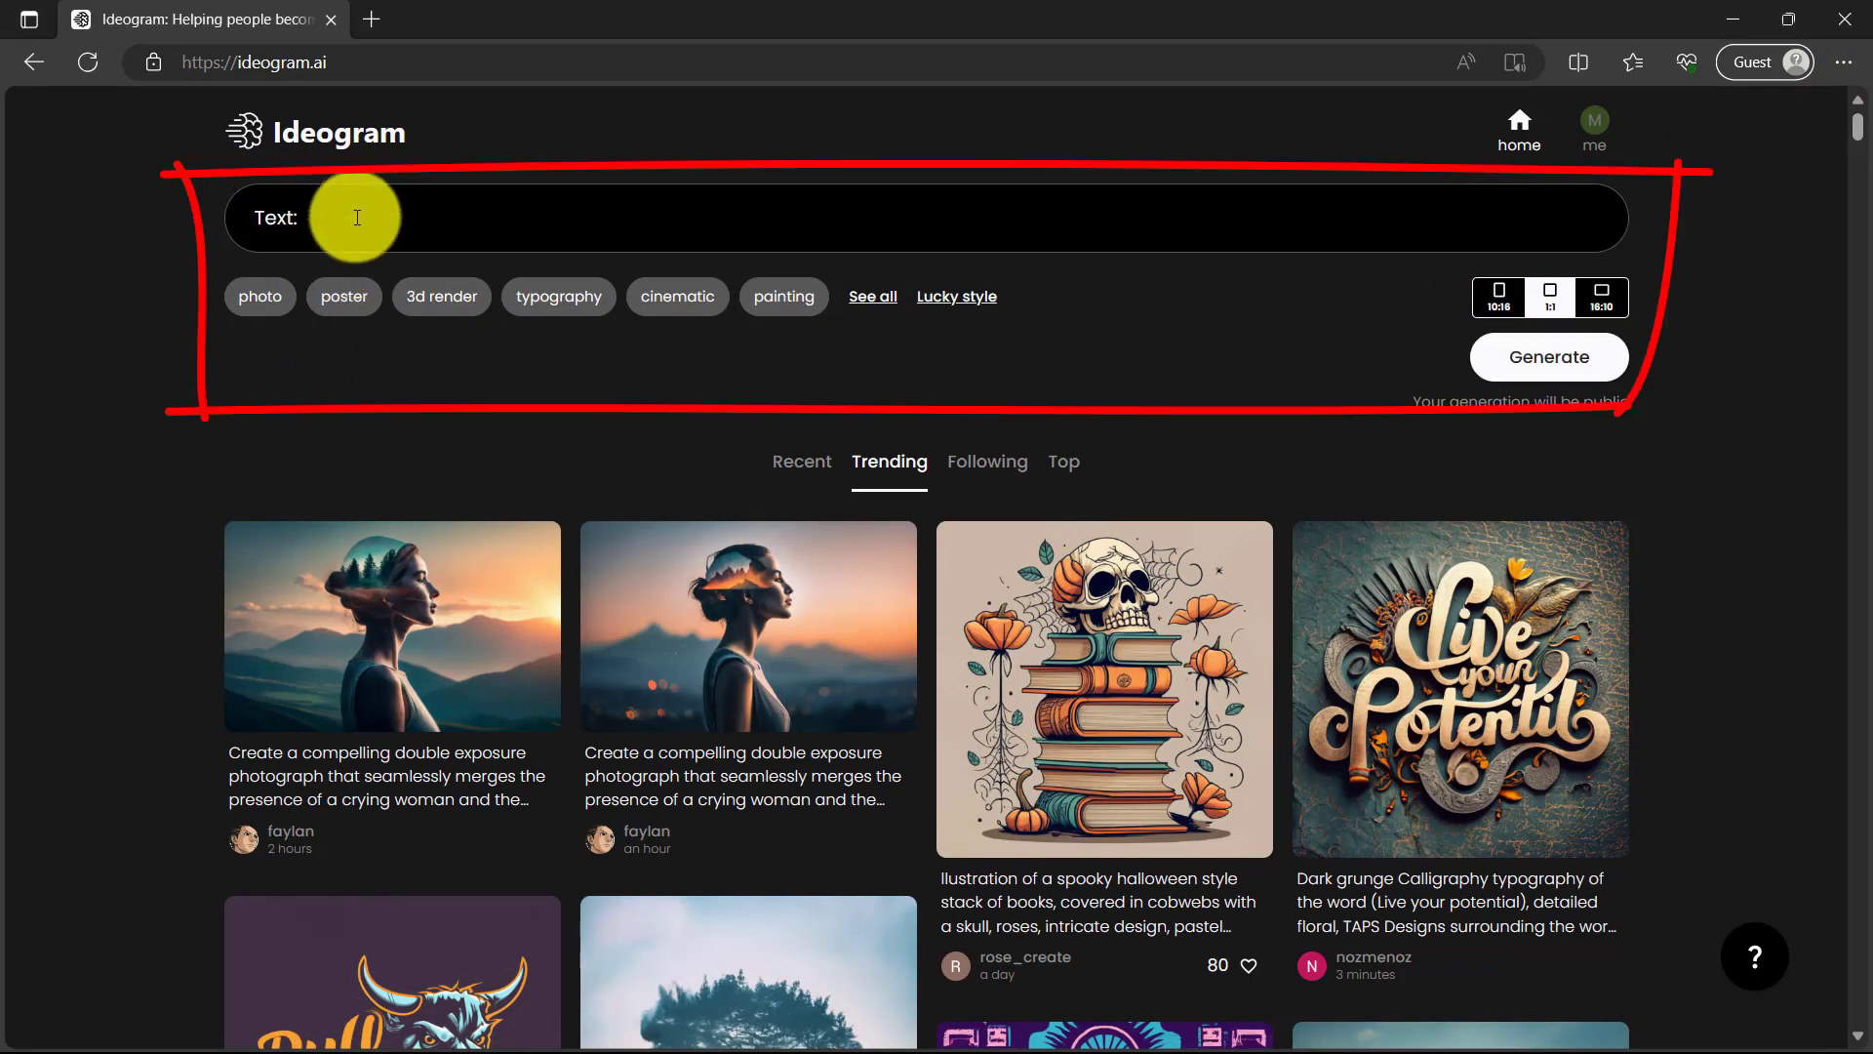
pyautogui.write(' "Life is short, go have fun\'')
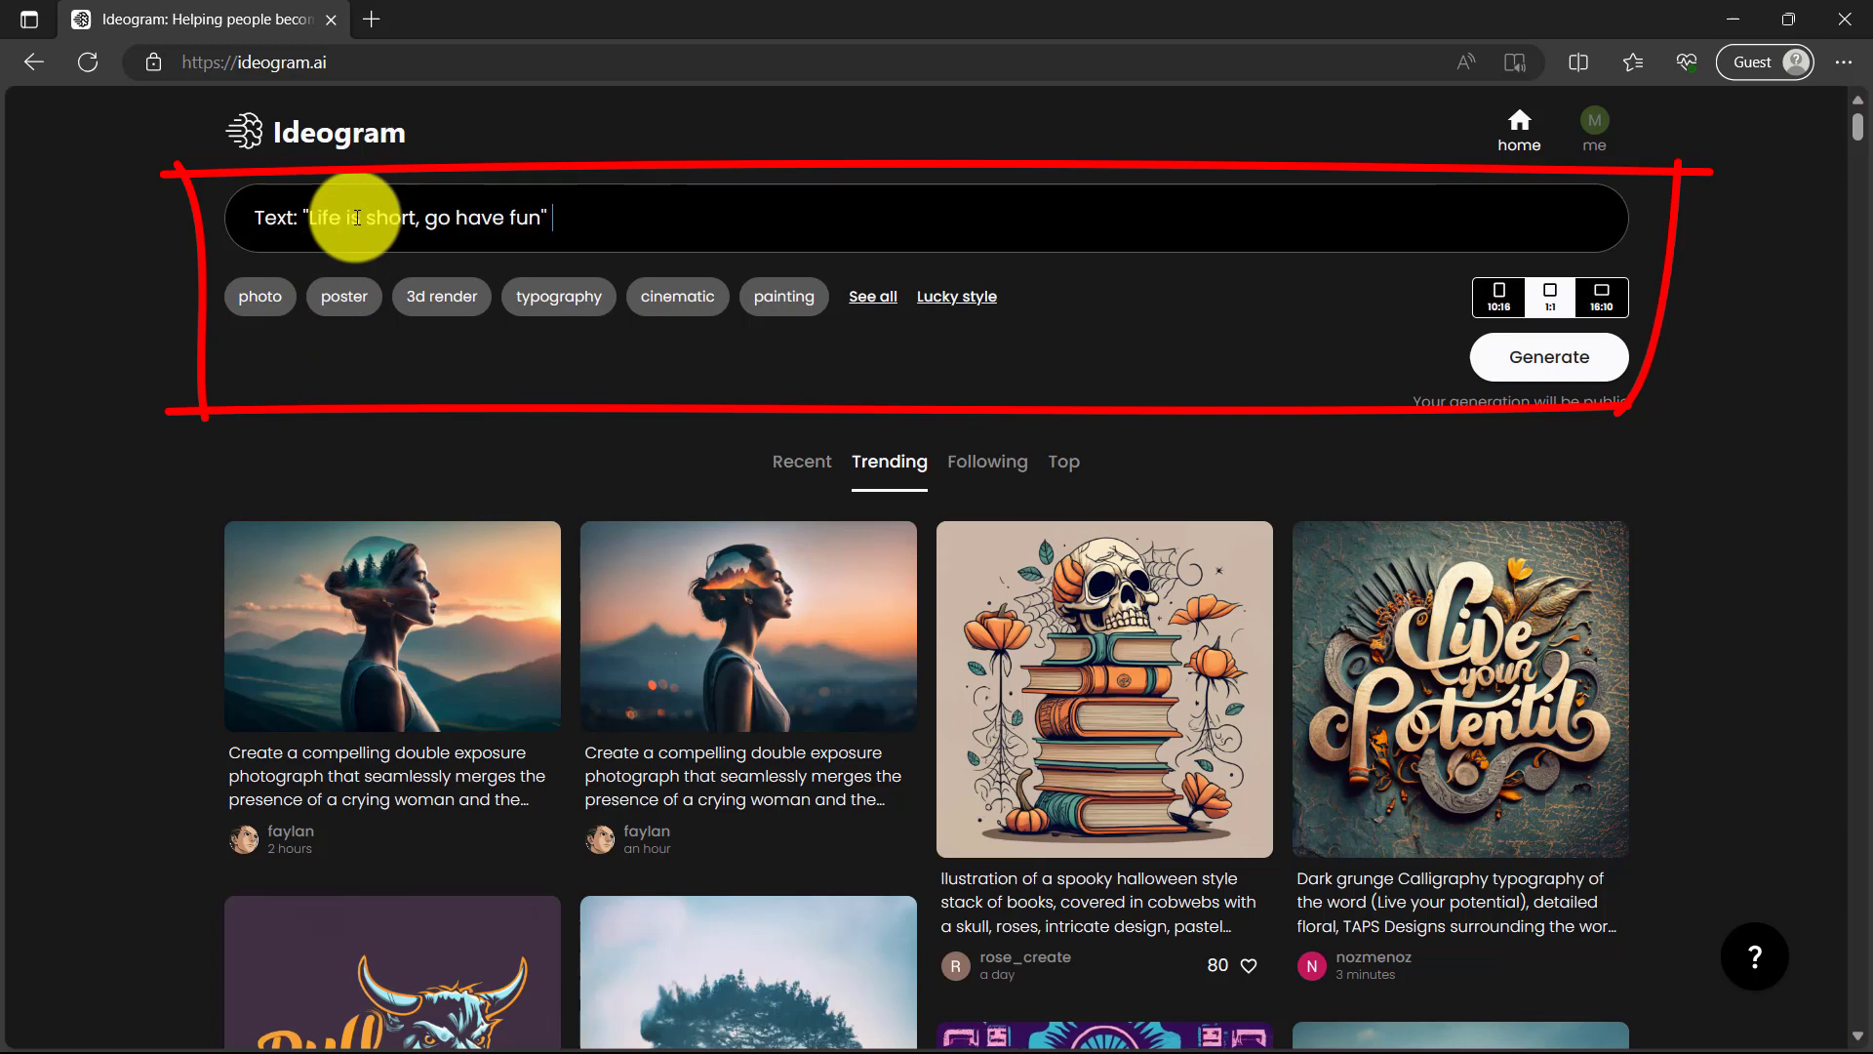
pyautogui.write(' sunrise, mountain')
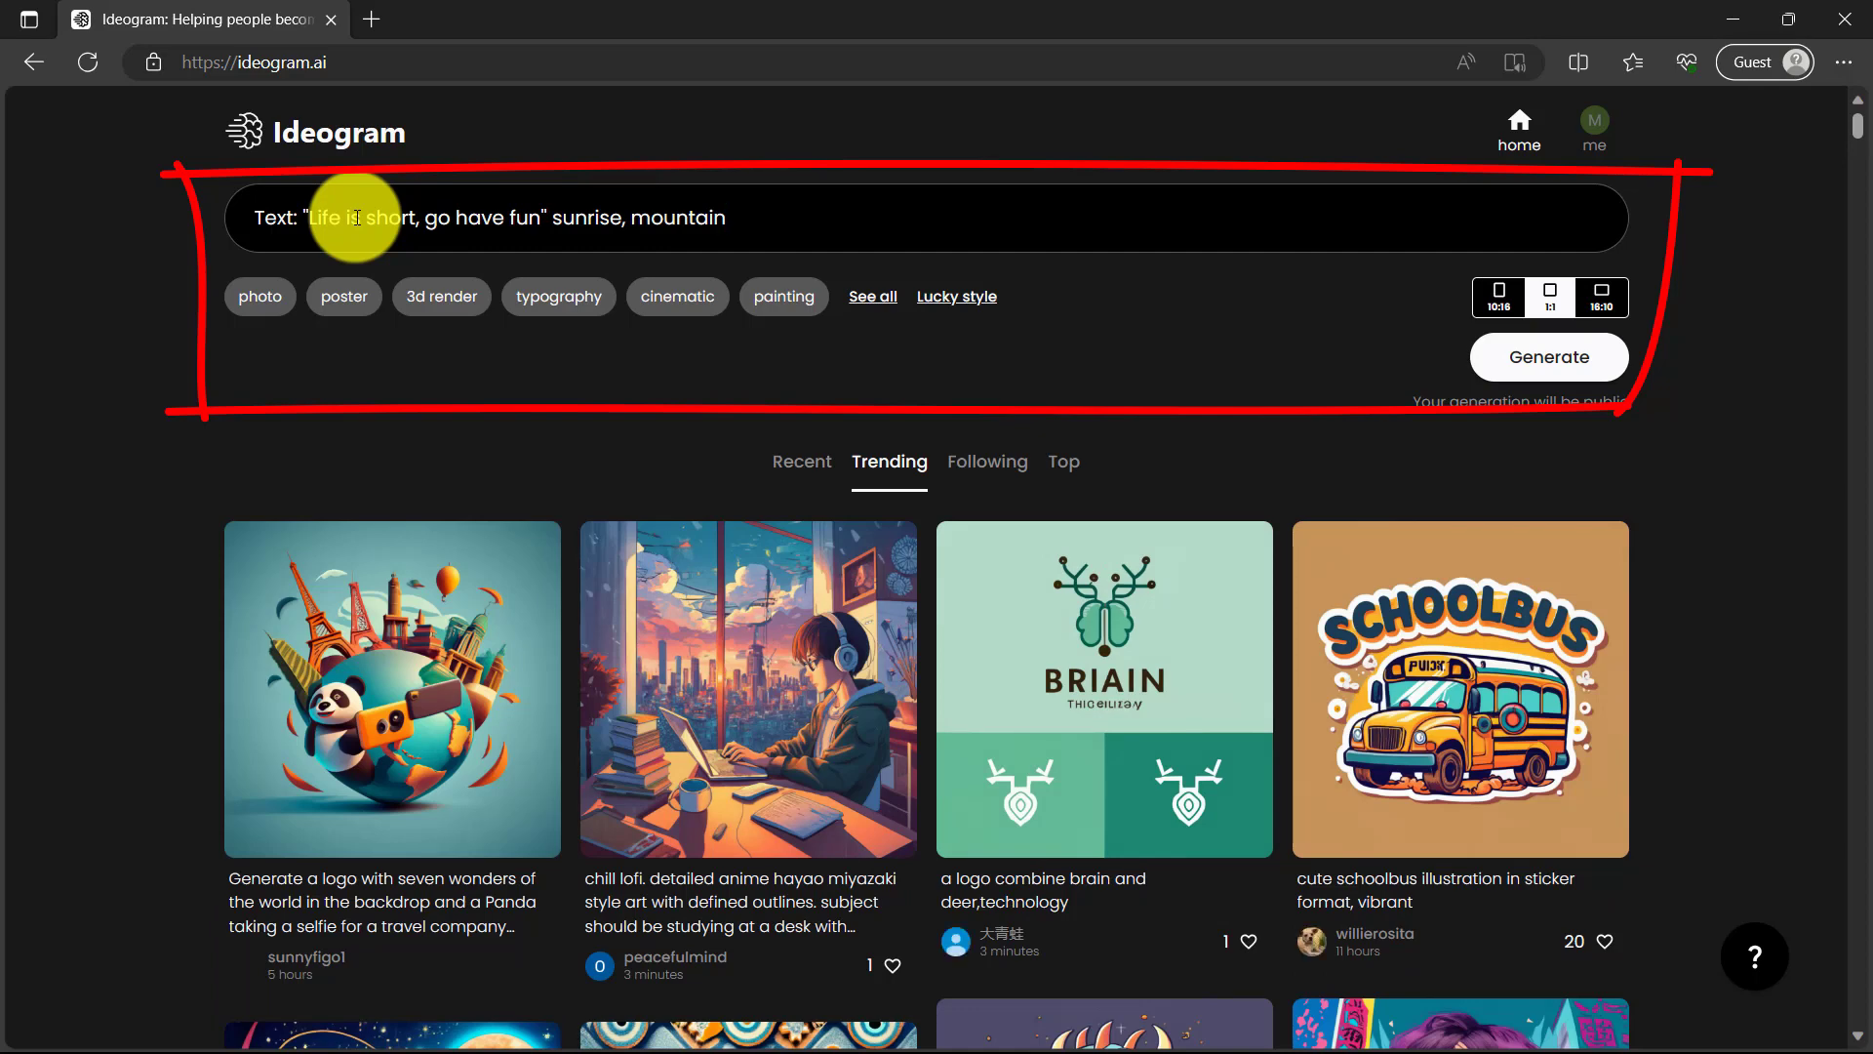
pyautogui.click(882, 296)
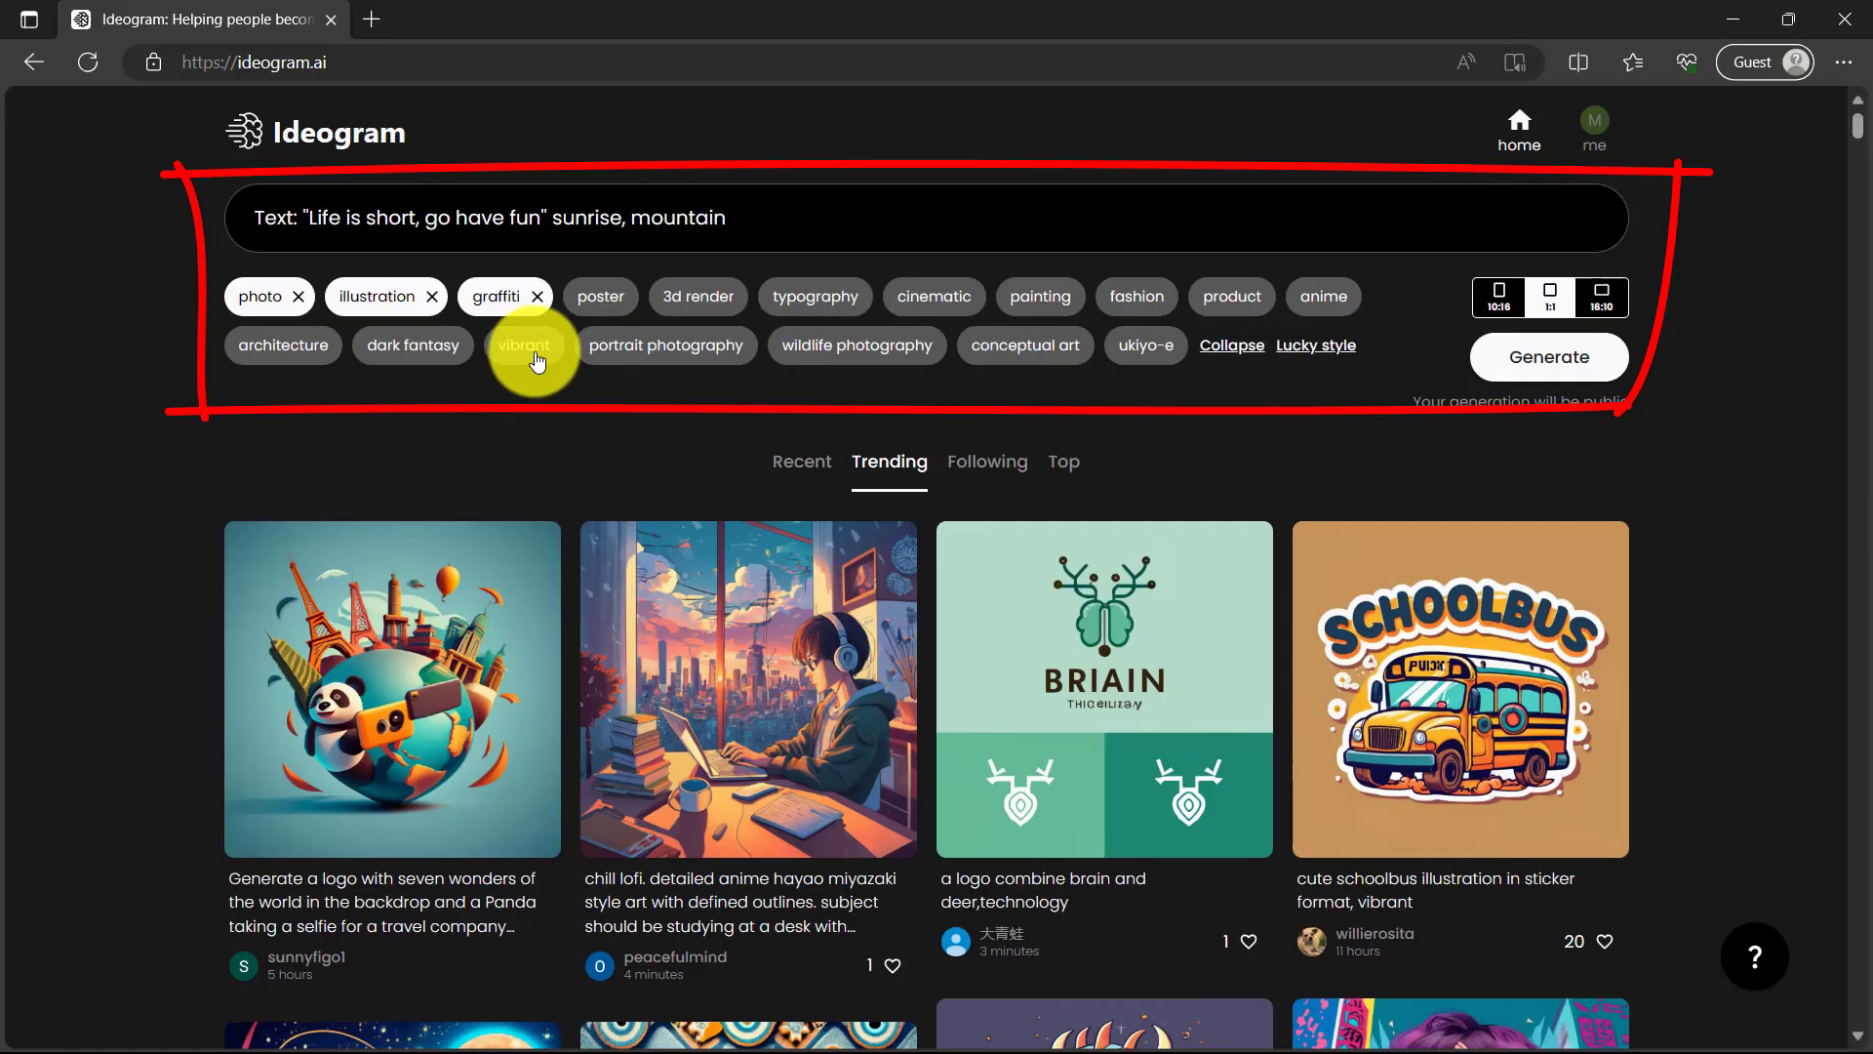
pyautogui.click(535, 354)
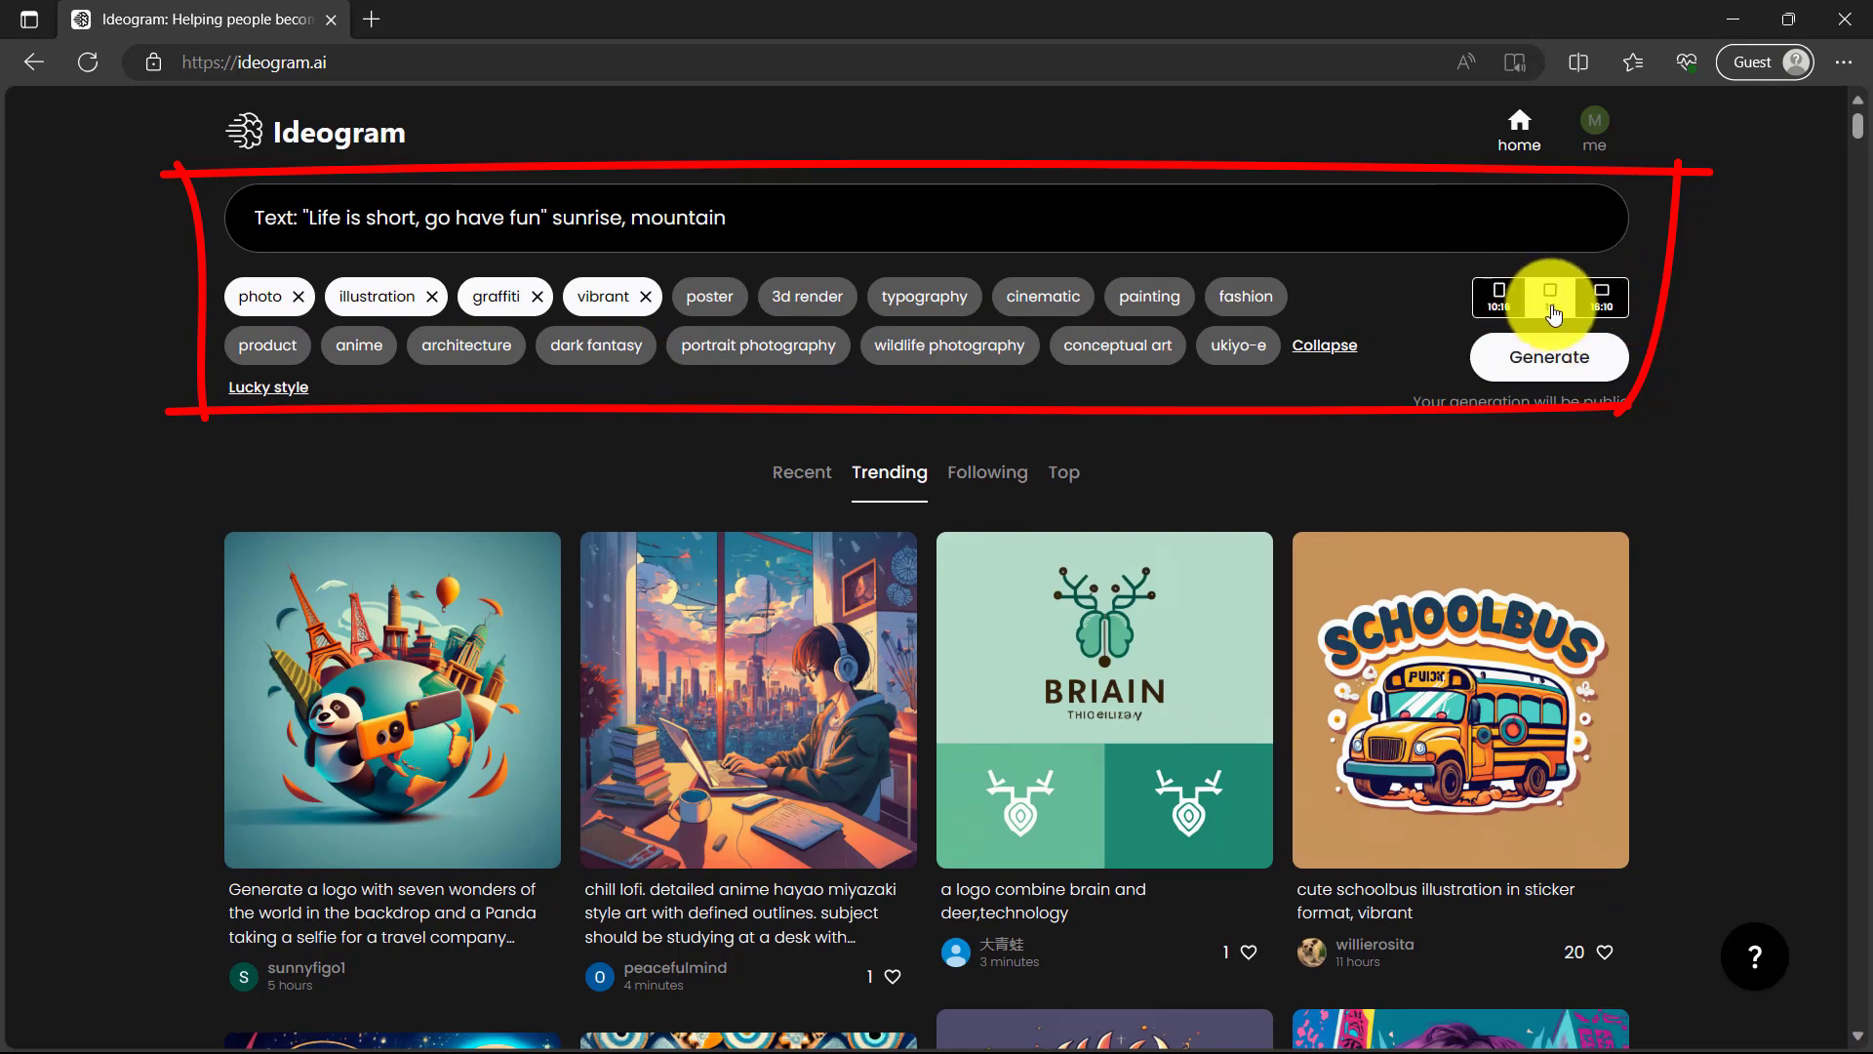
pyautogui.click(1517, 358)
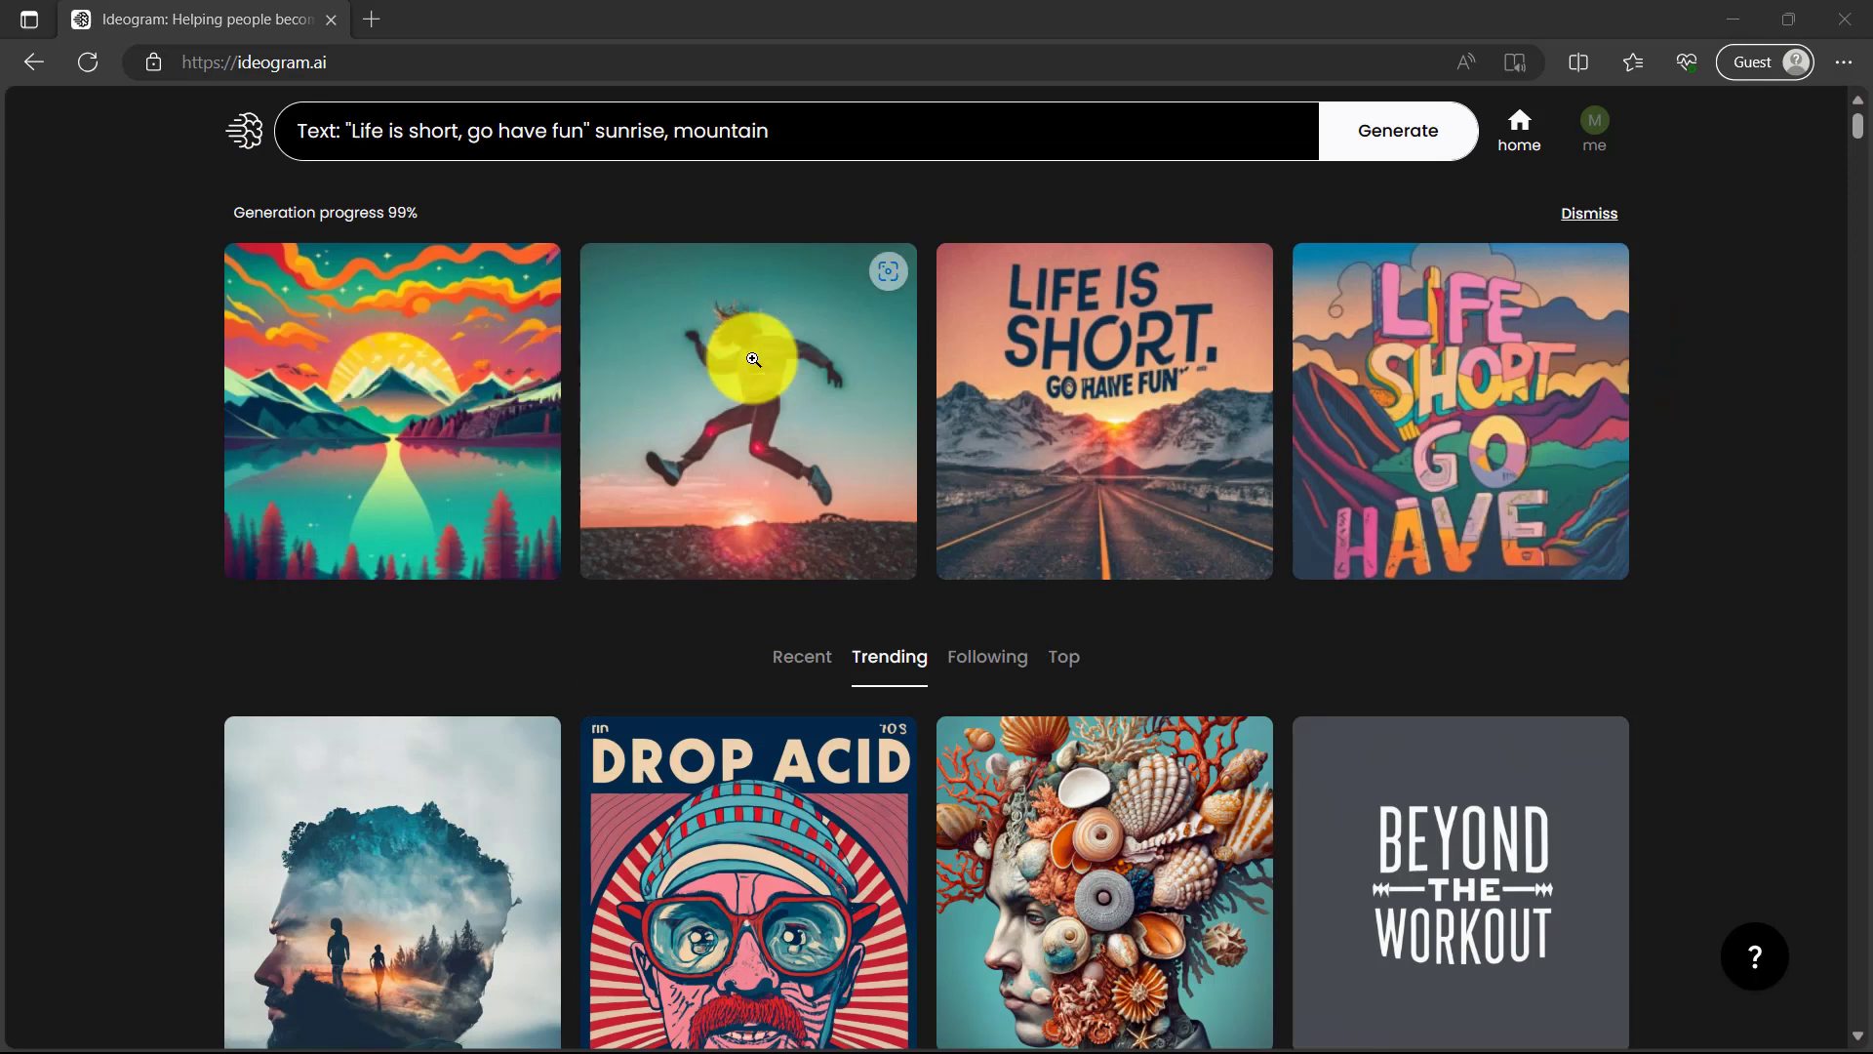
# - Enlarge the third 'Life is short' result, then wipe the old prompt text
pyautogui.click(1102, 393)
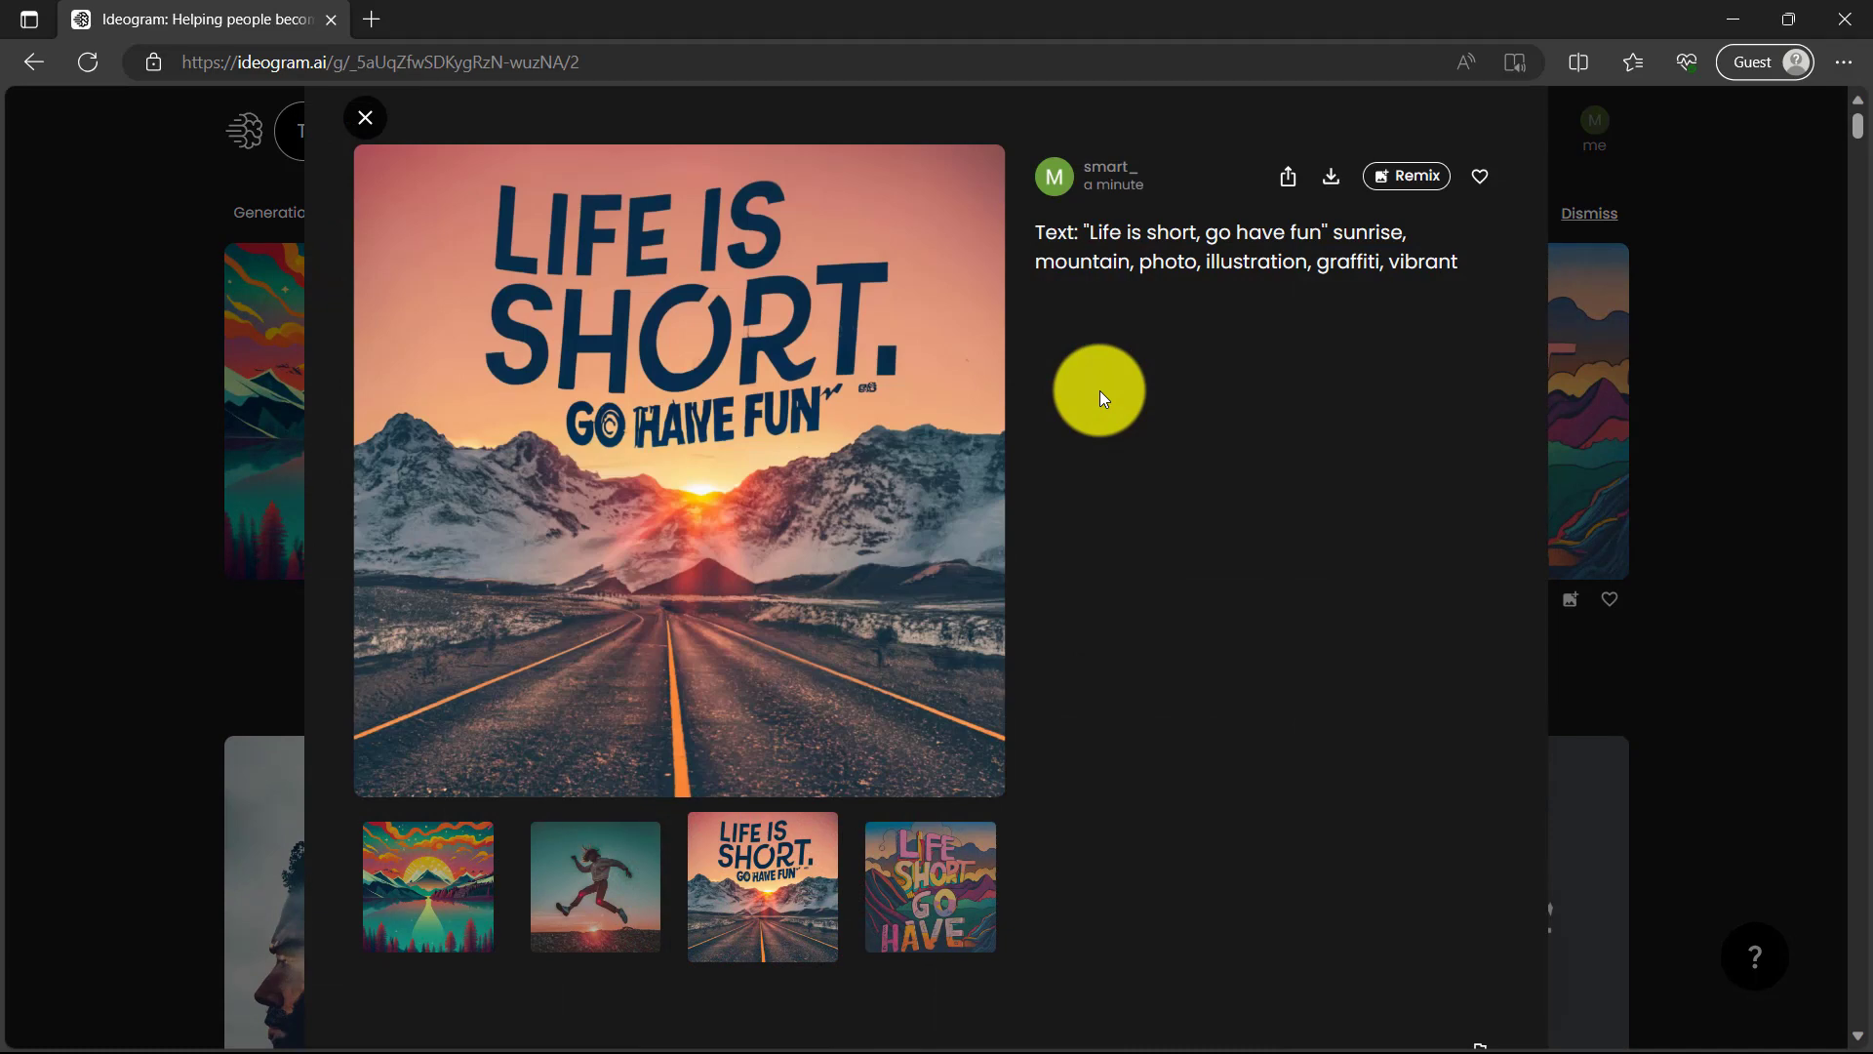
pyautogui.press('Escape')
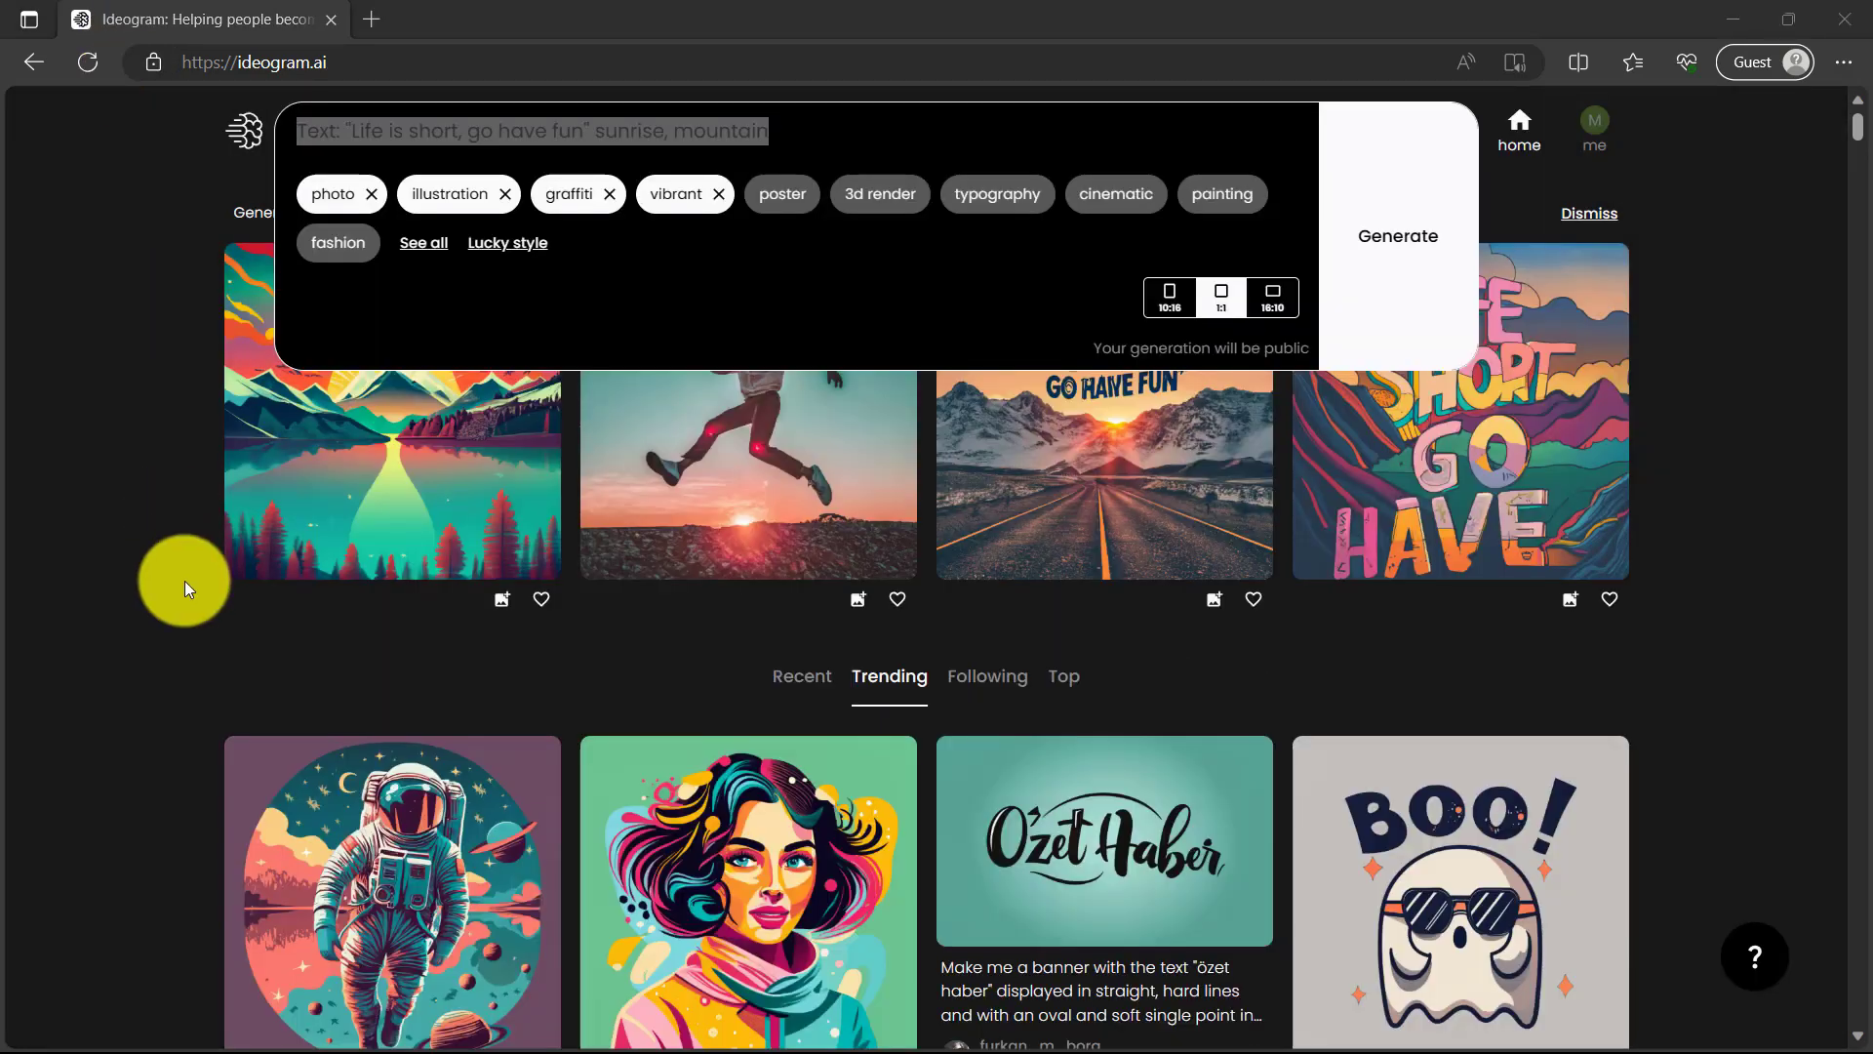
pyautogui.click(589, 127)
pyautogui.hotkey('ctrl', 'a')
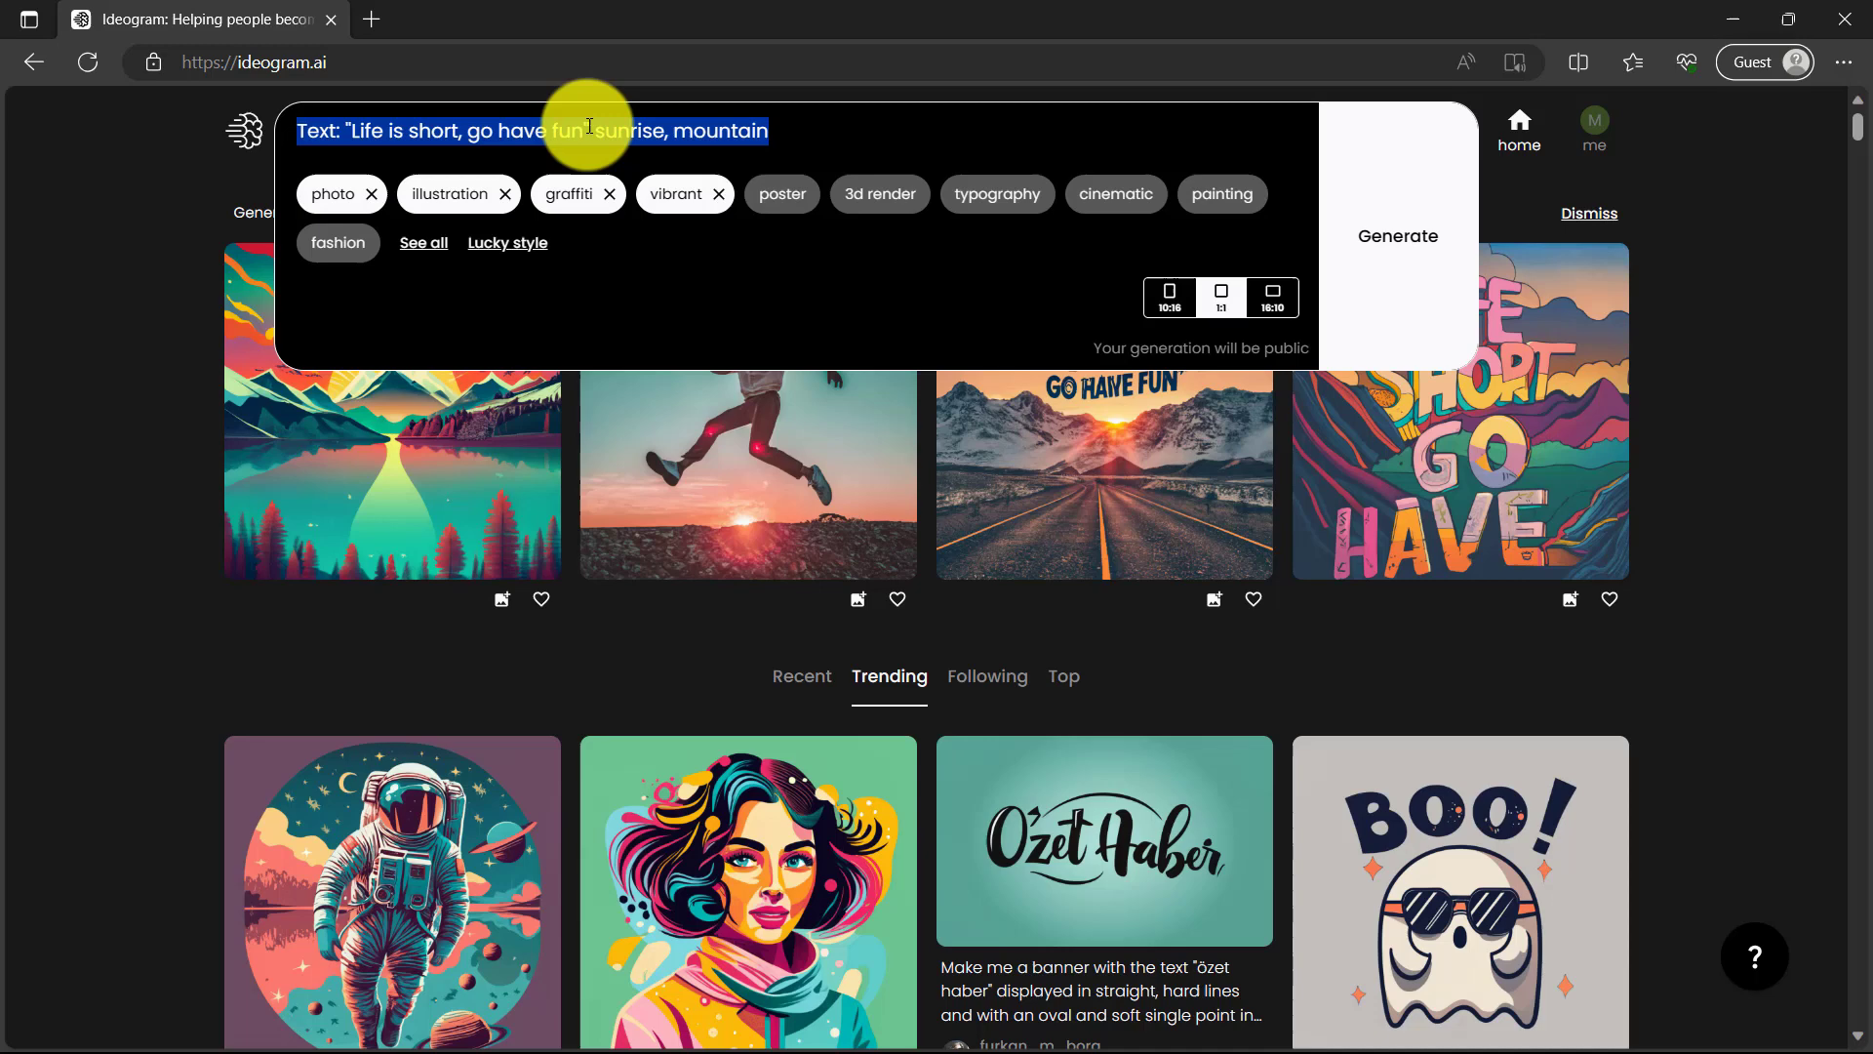
pyautogui.press('BackSpace')
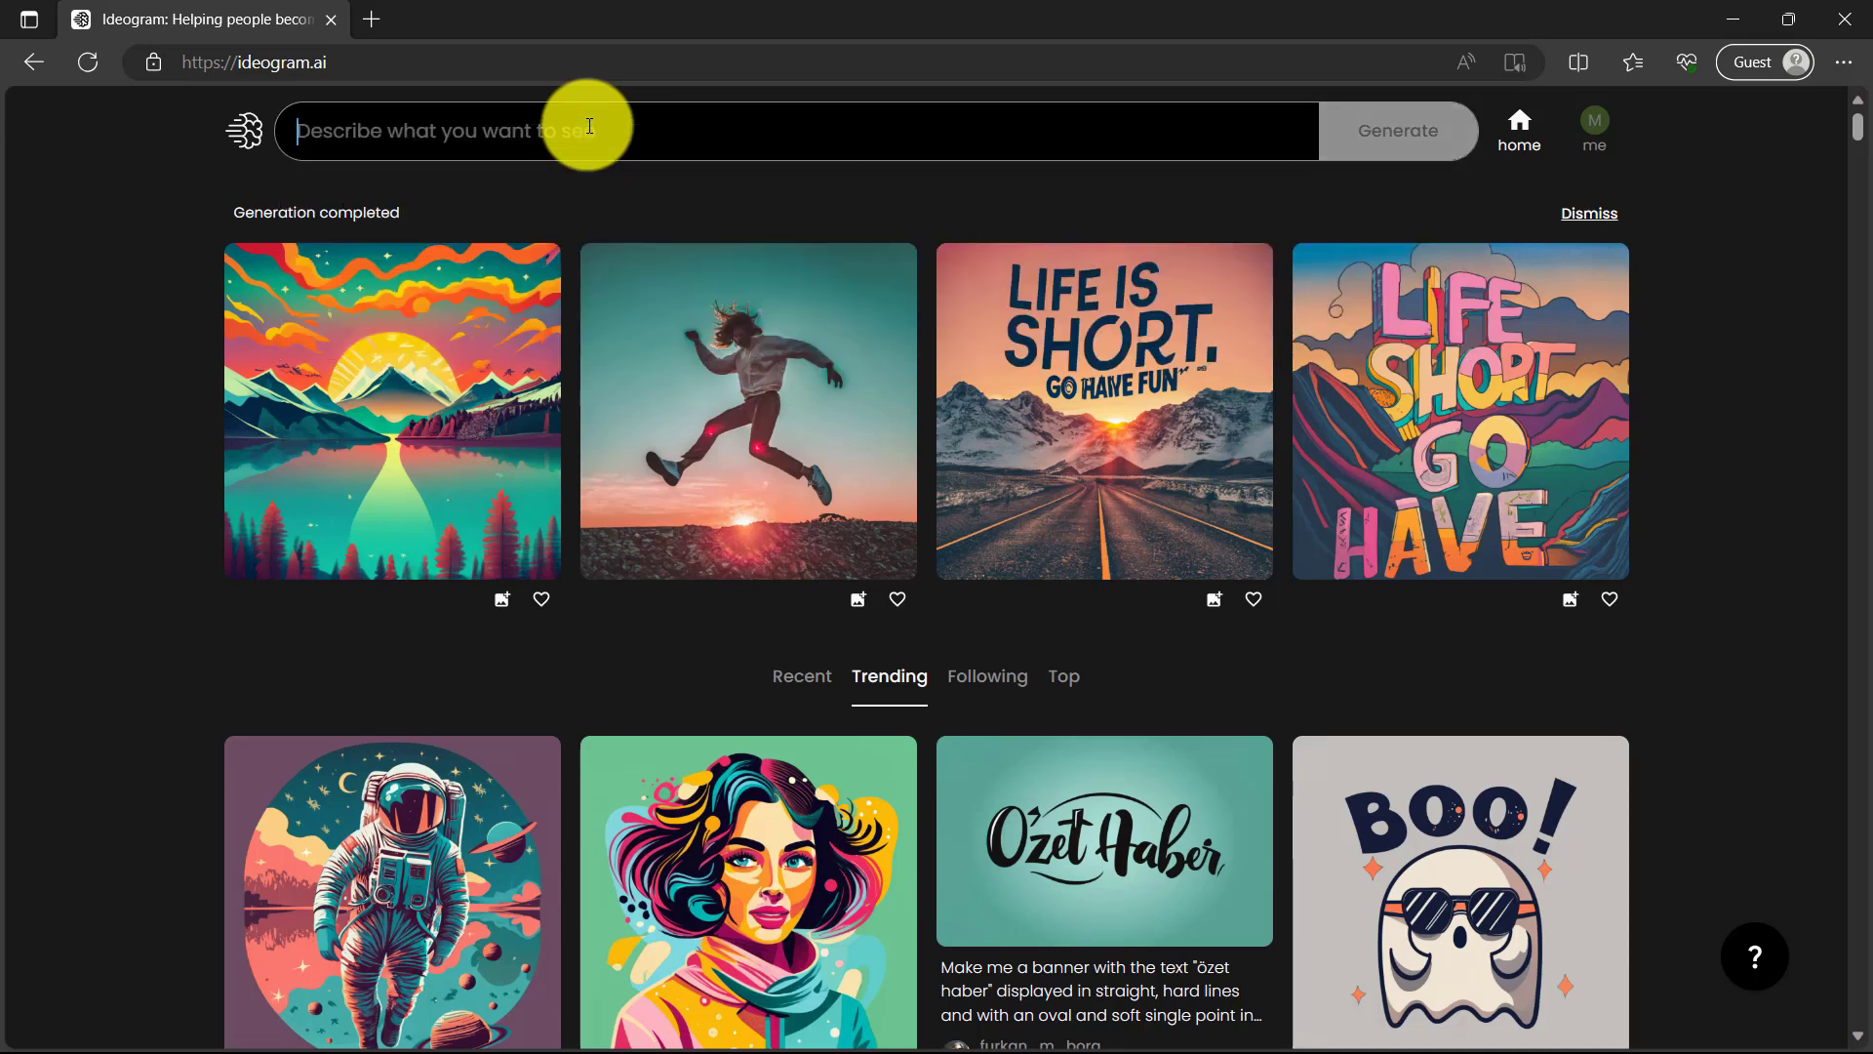
# - Write the prompt Robot that's holding the sign, "RUN" and add the cinematic style
pyautogui.write('R')
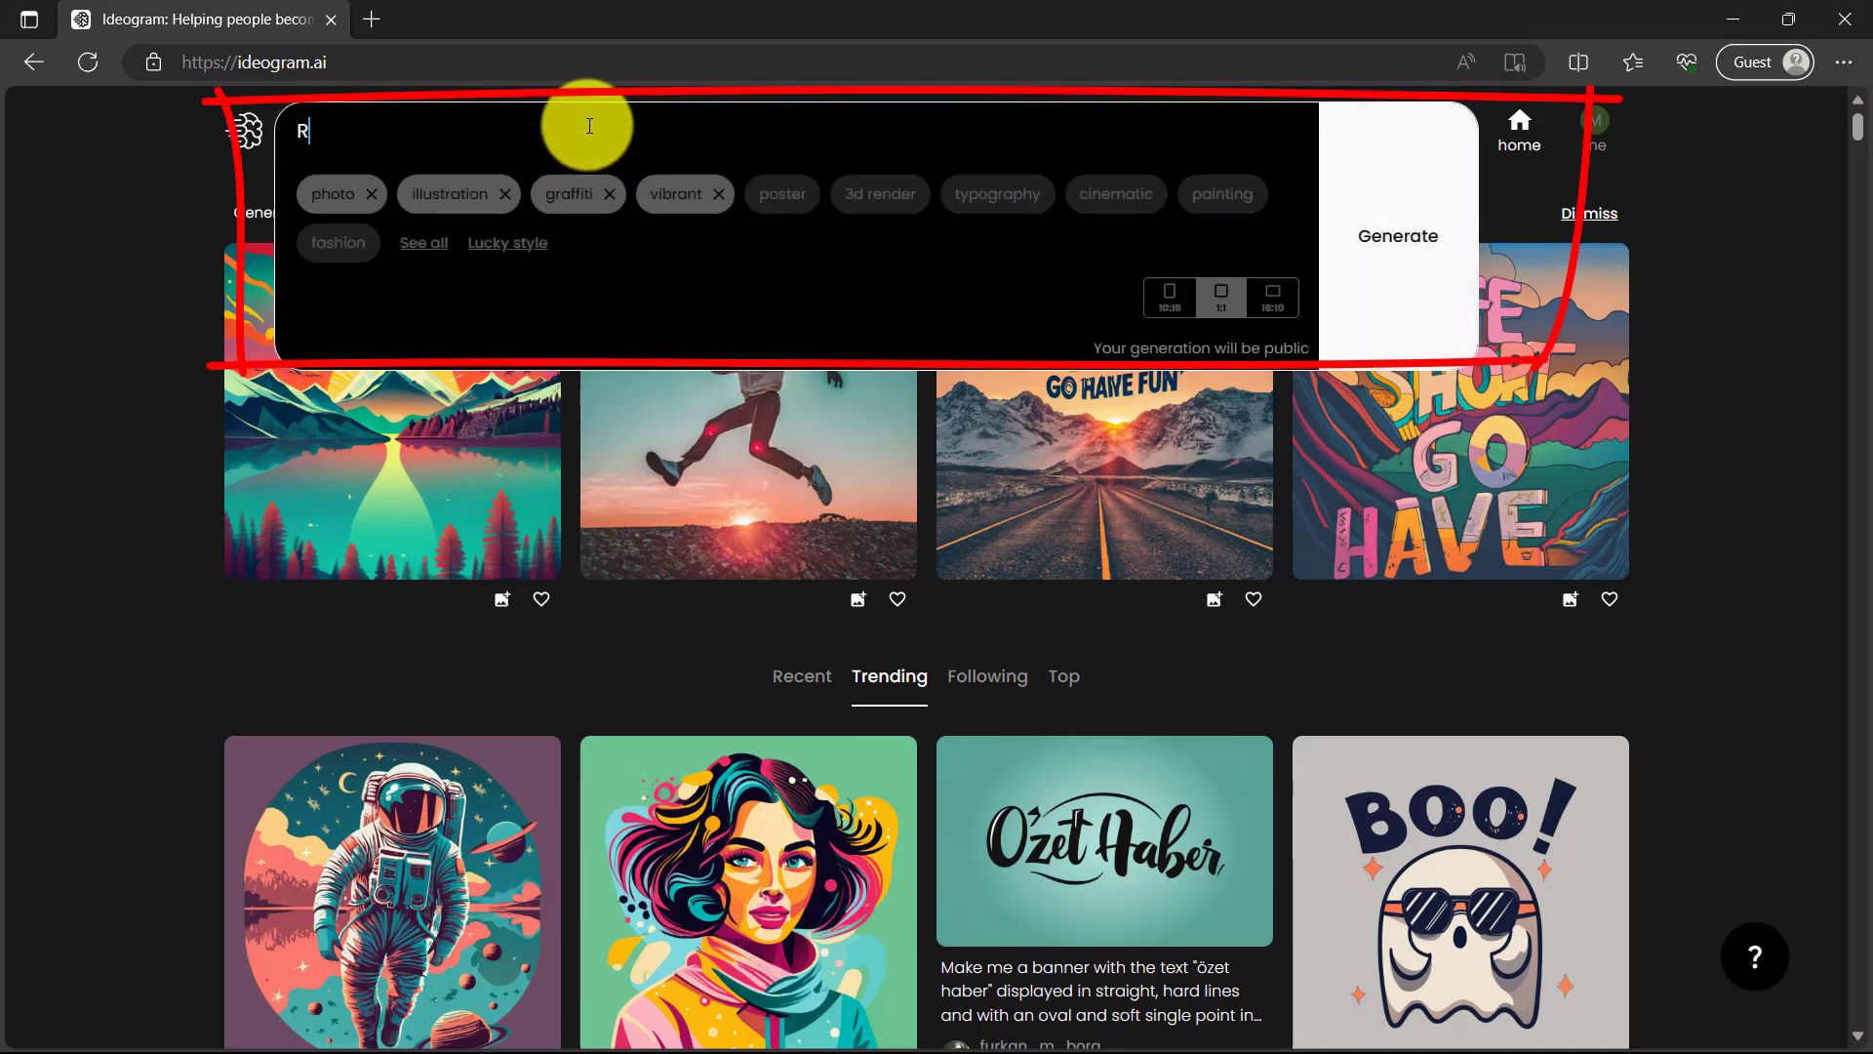
pyautogui.write("obot that's ")
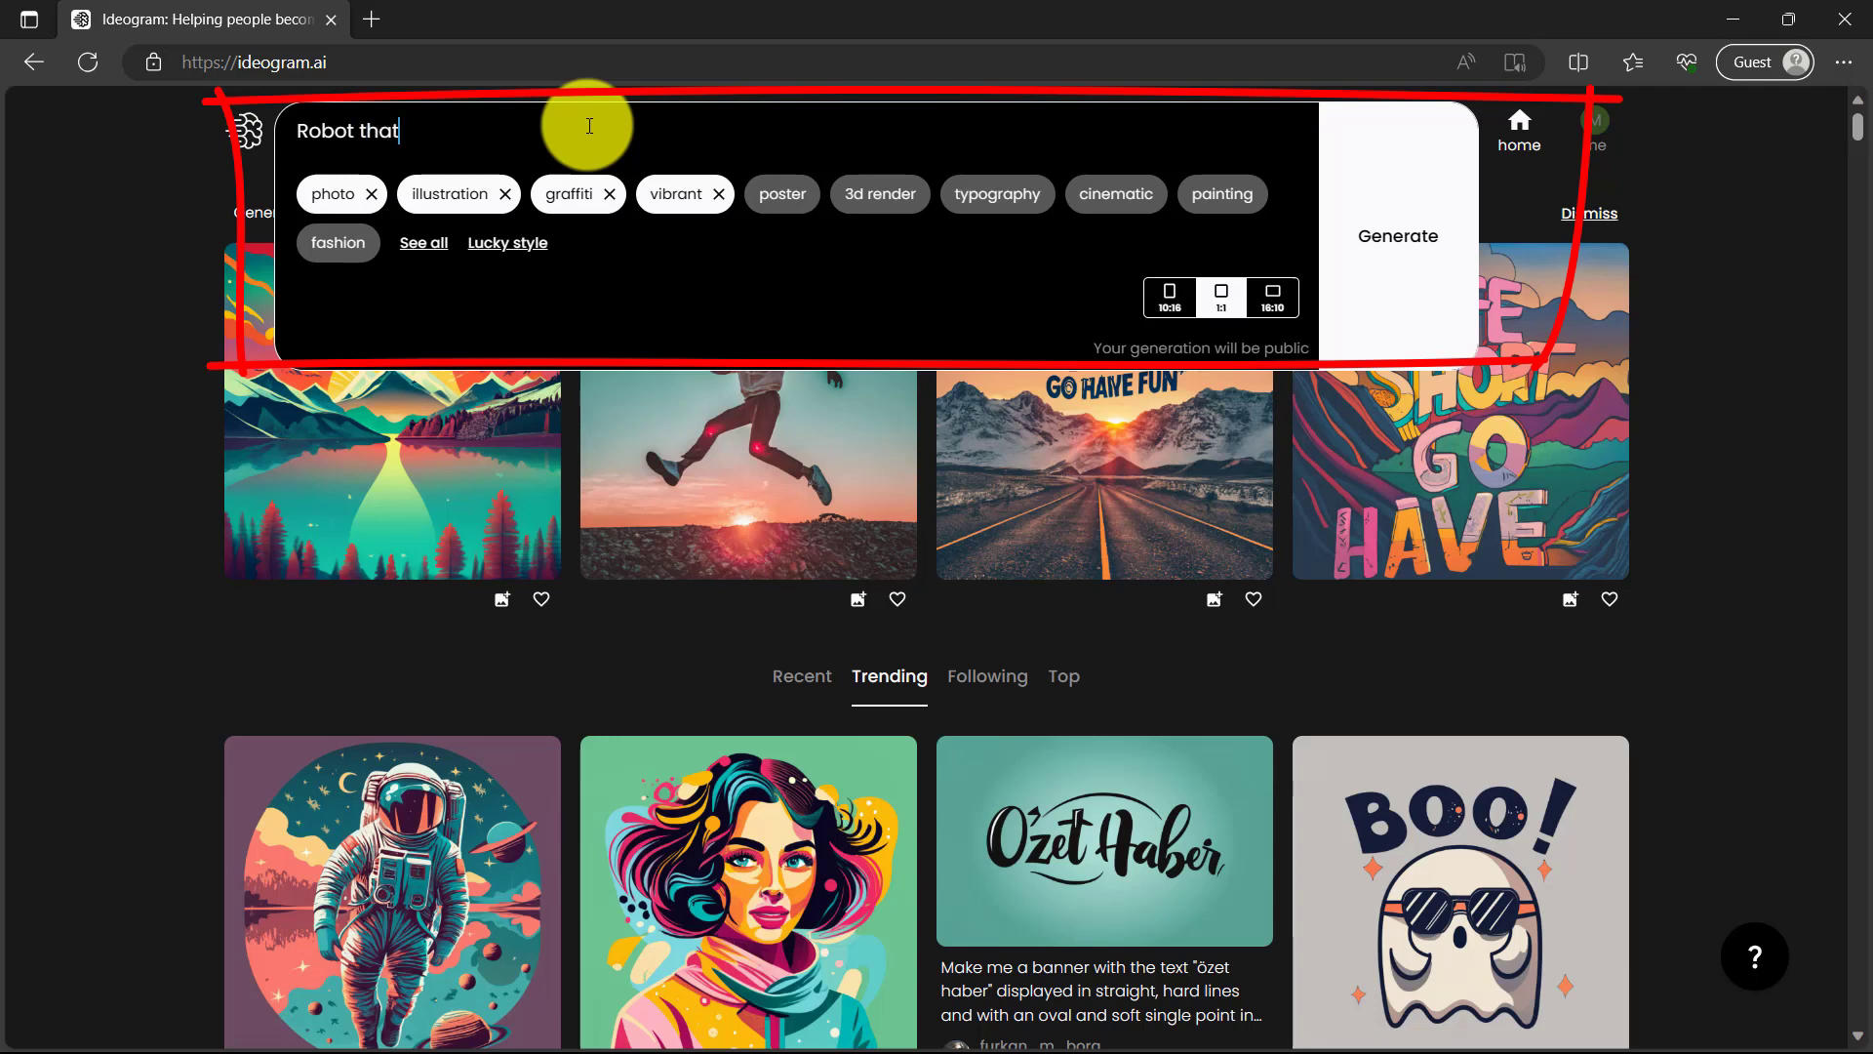
pyautogui.write('holing')
pyautogui.press('BackSpace')
pyautogui.press('BackSpace')
pyautogui.press('BackSpace')
pyautogui.press('BackSpace')
pyautogui.write('ding the sign, "RUN"')
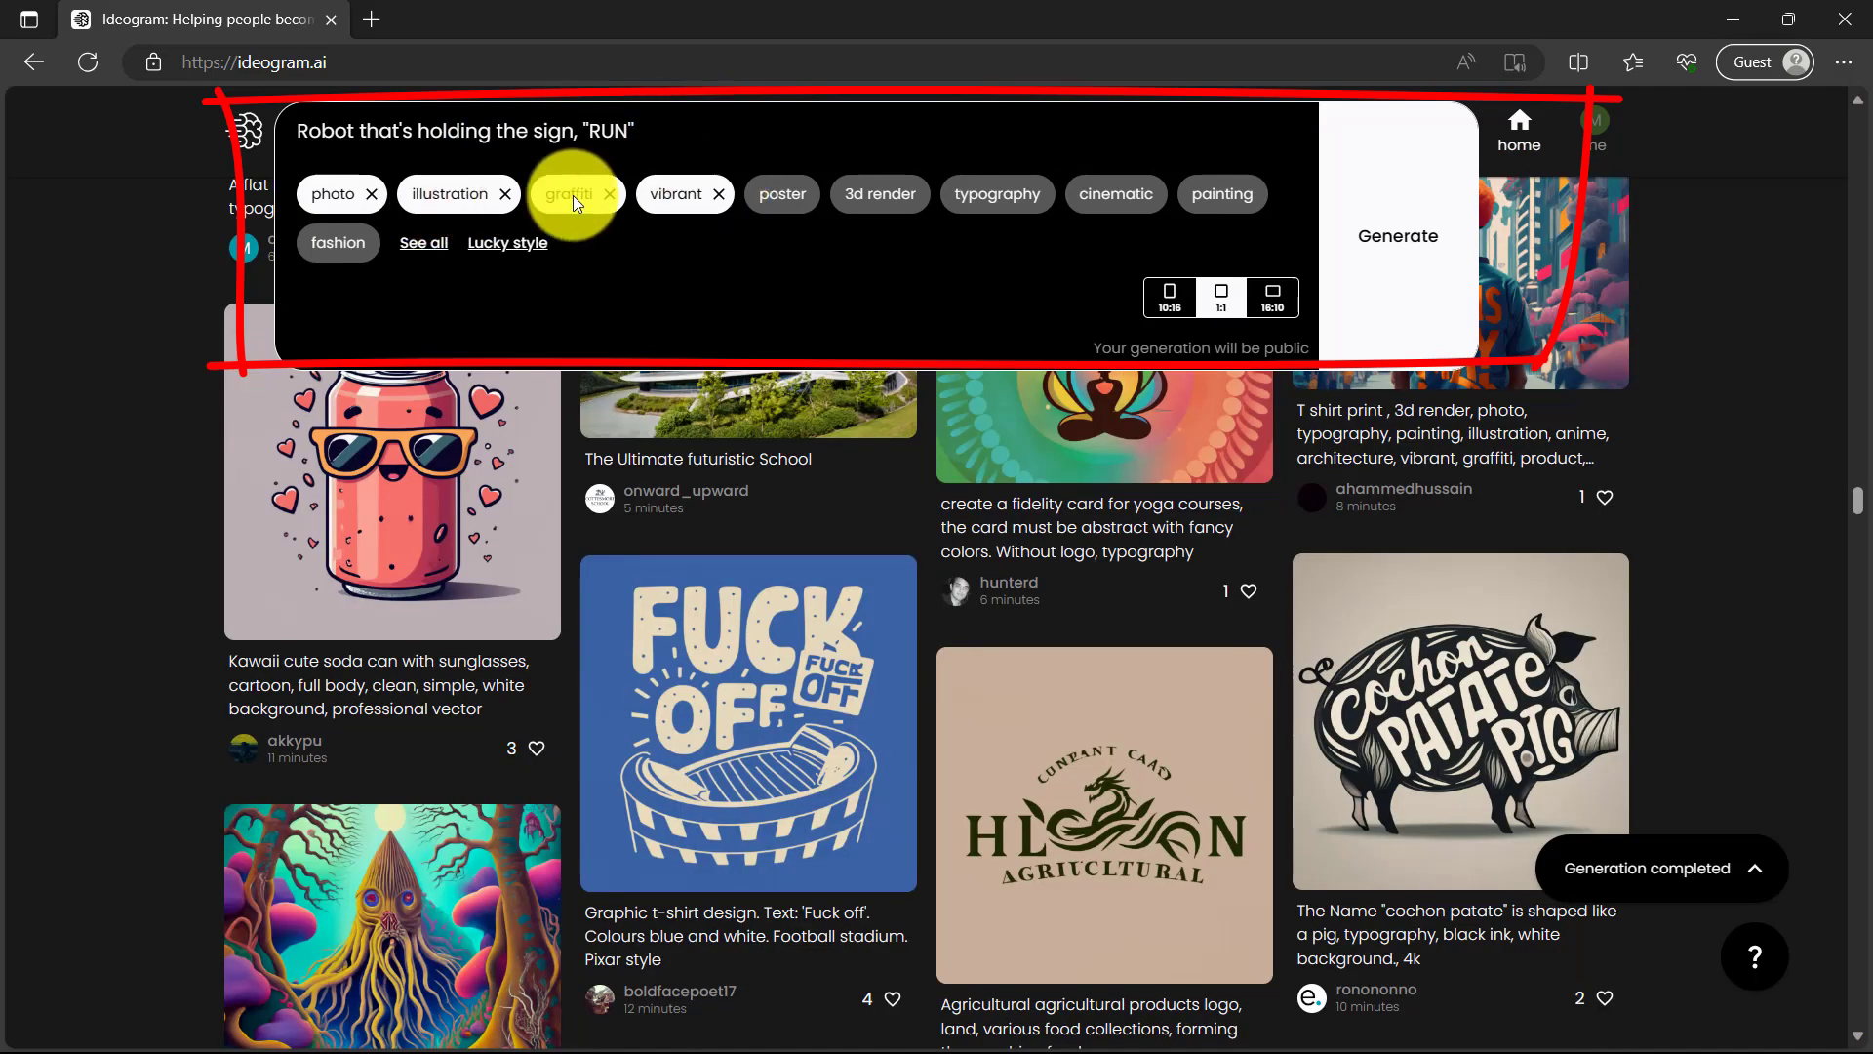
pyautogui.click(1091, 196)
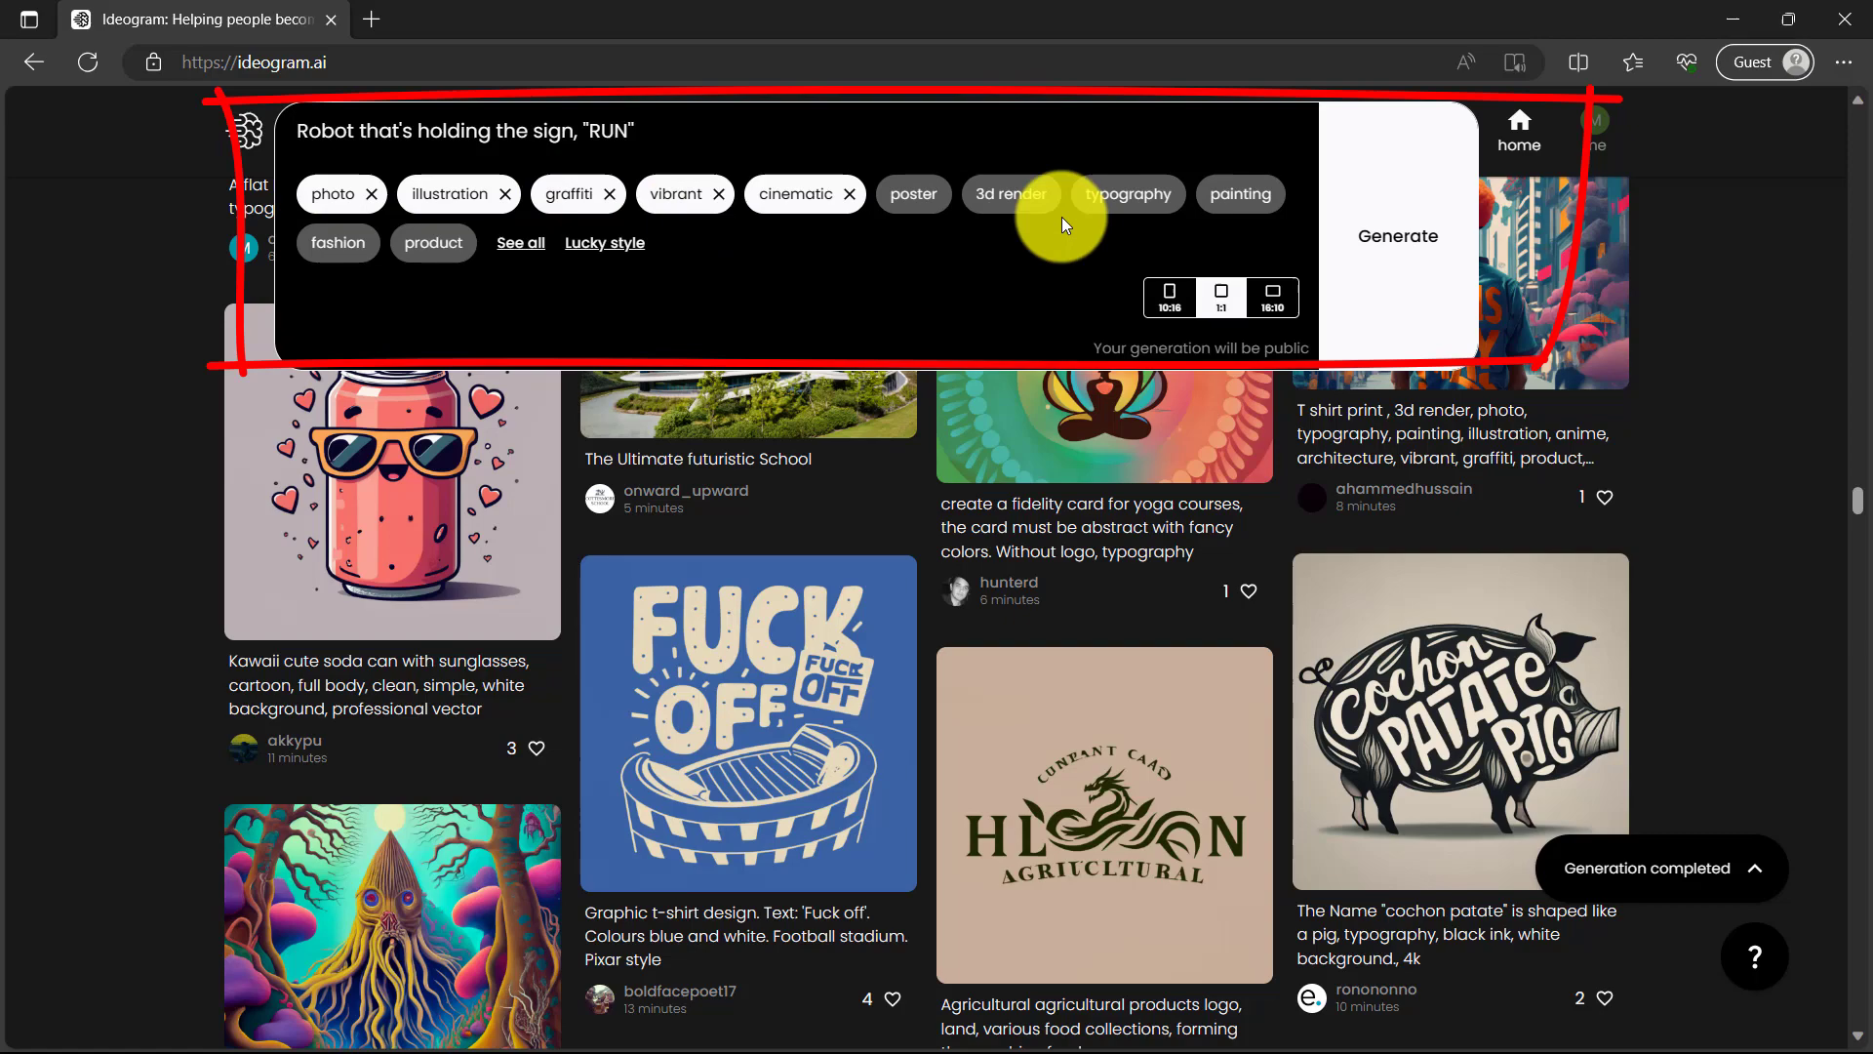
# - Generate the 'RUN' robot images, then view all four variations enlarged one after another
pyautogui.click(1405, 255)
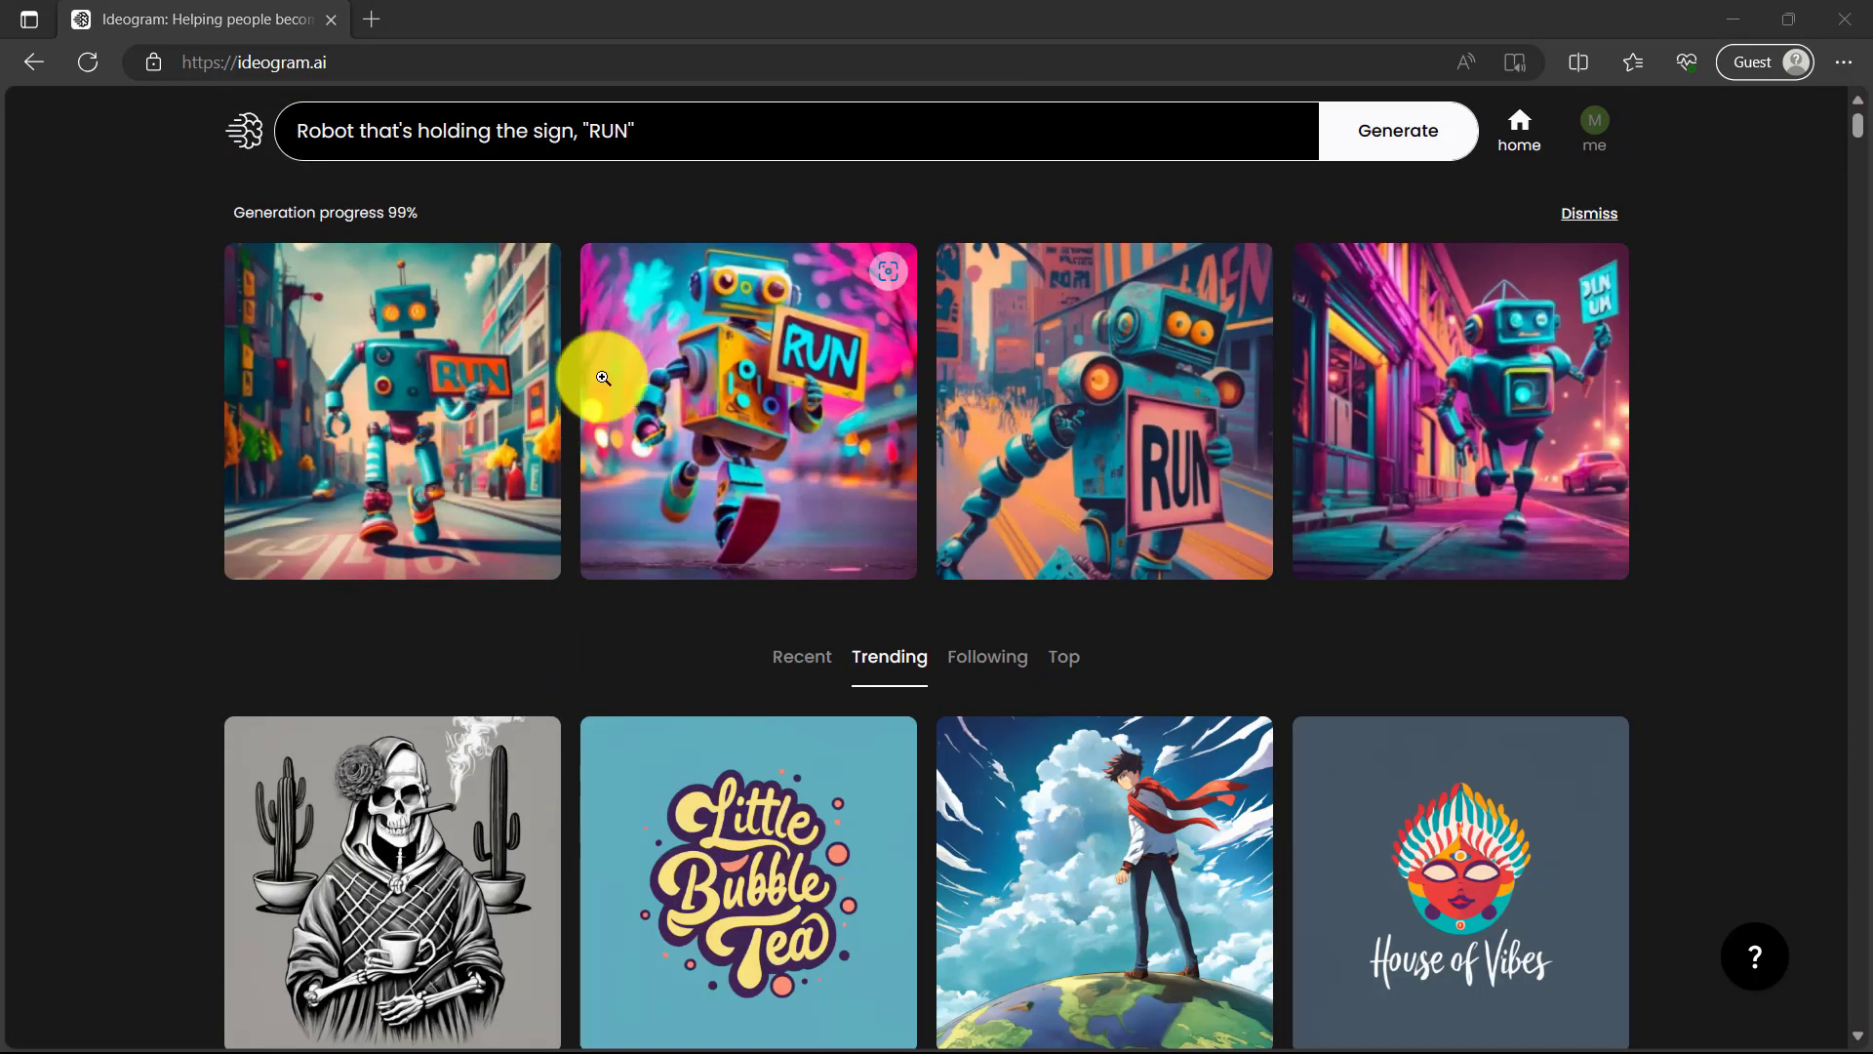
pyautogui.click(514, 414)
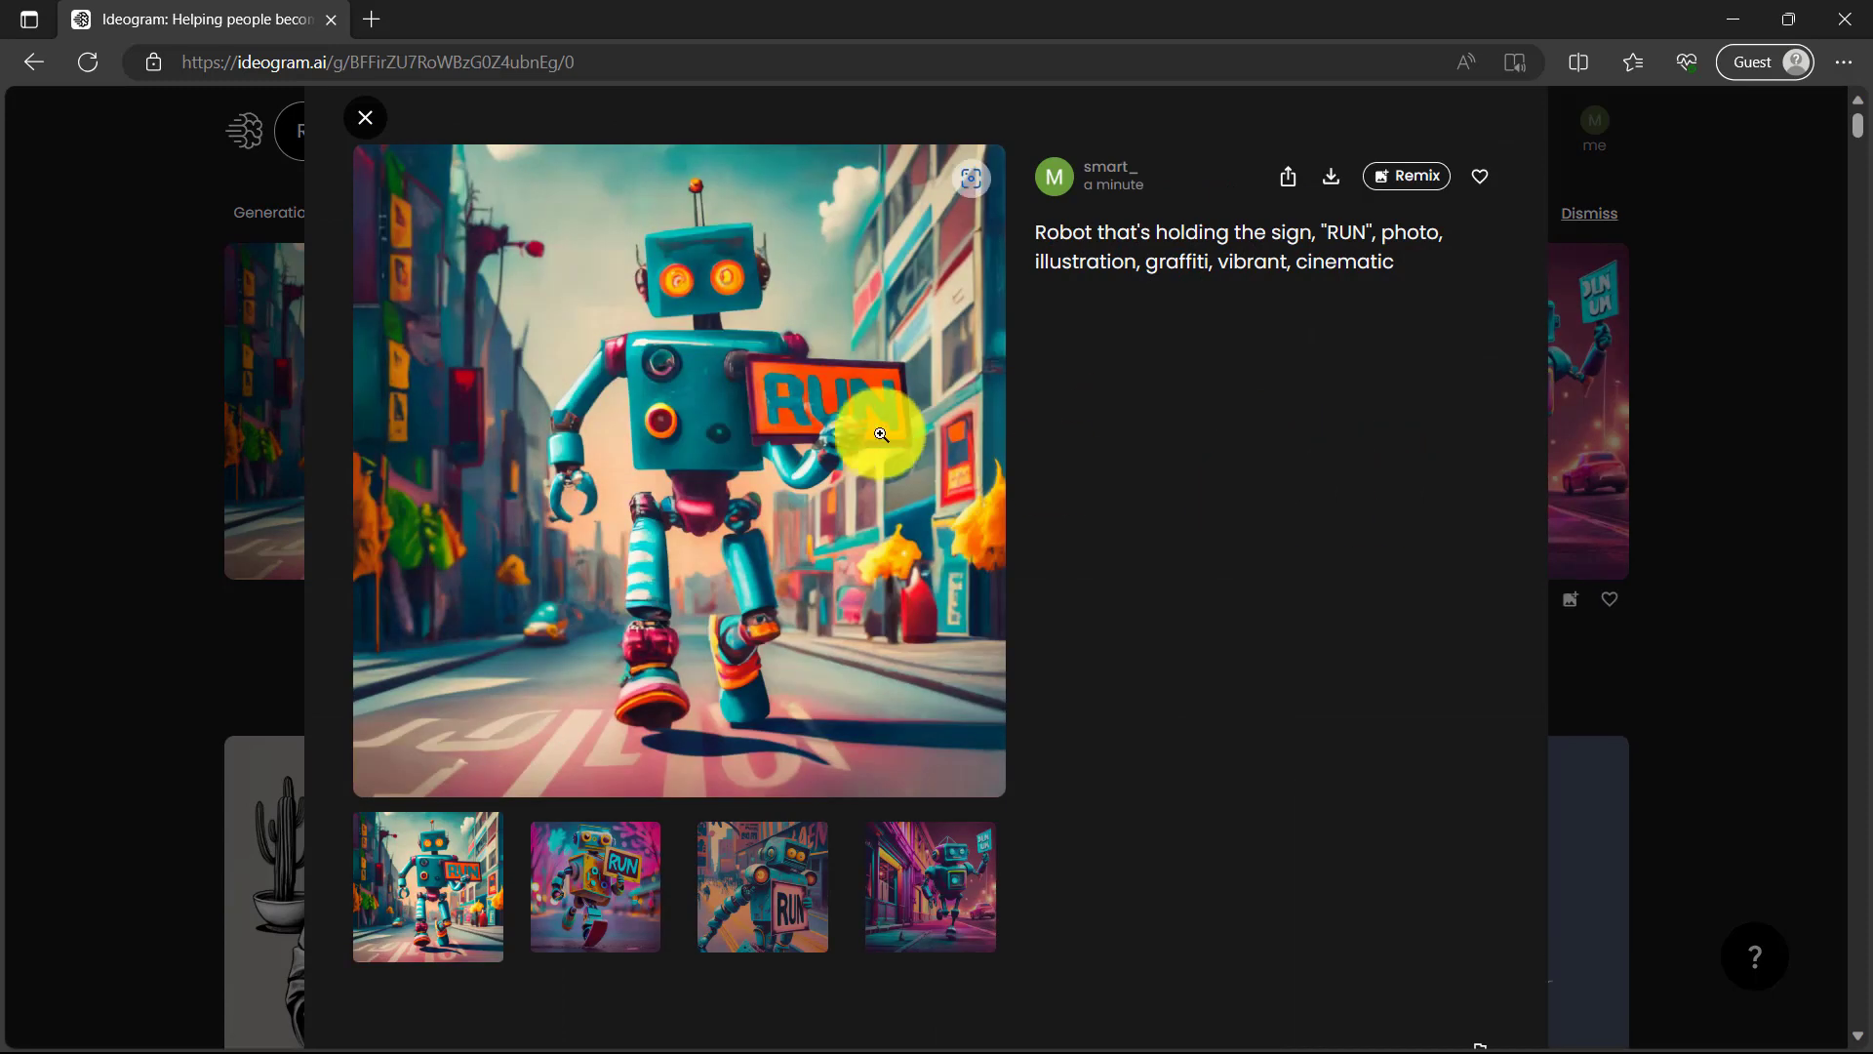
pyautogui.click(610, 895)
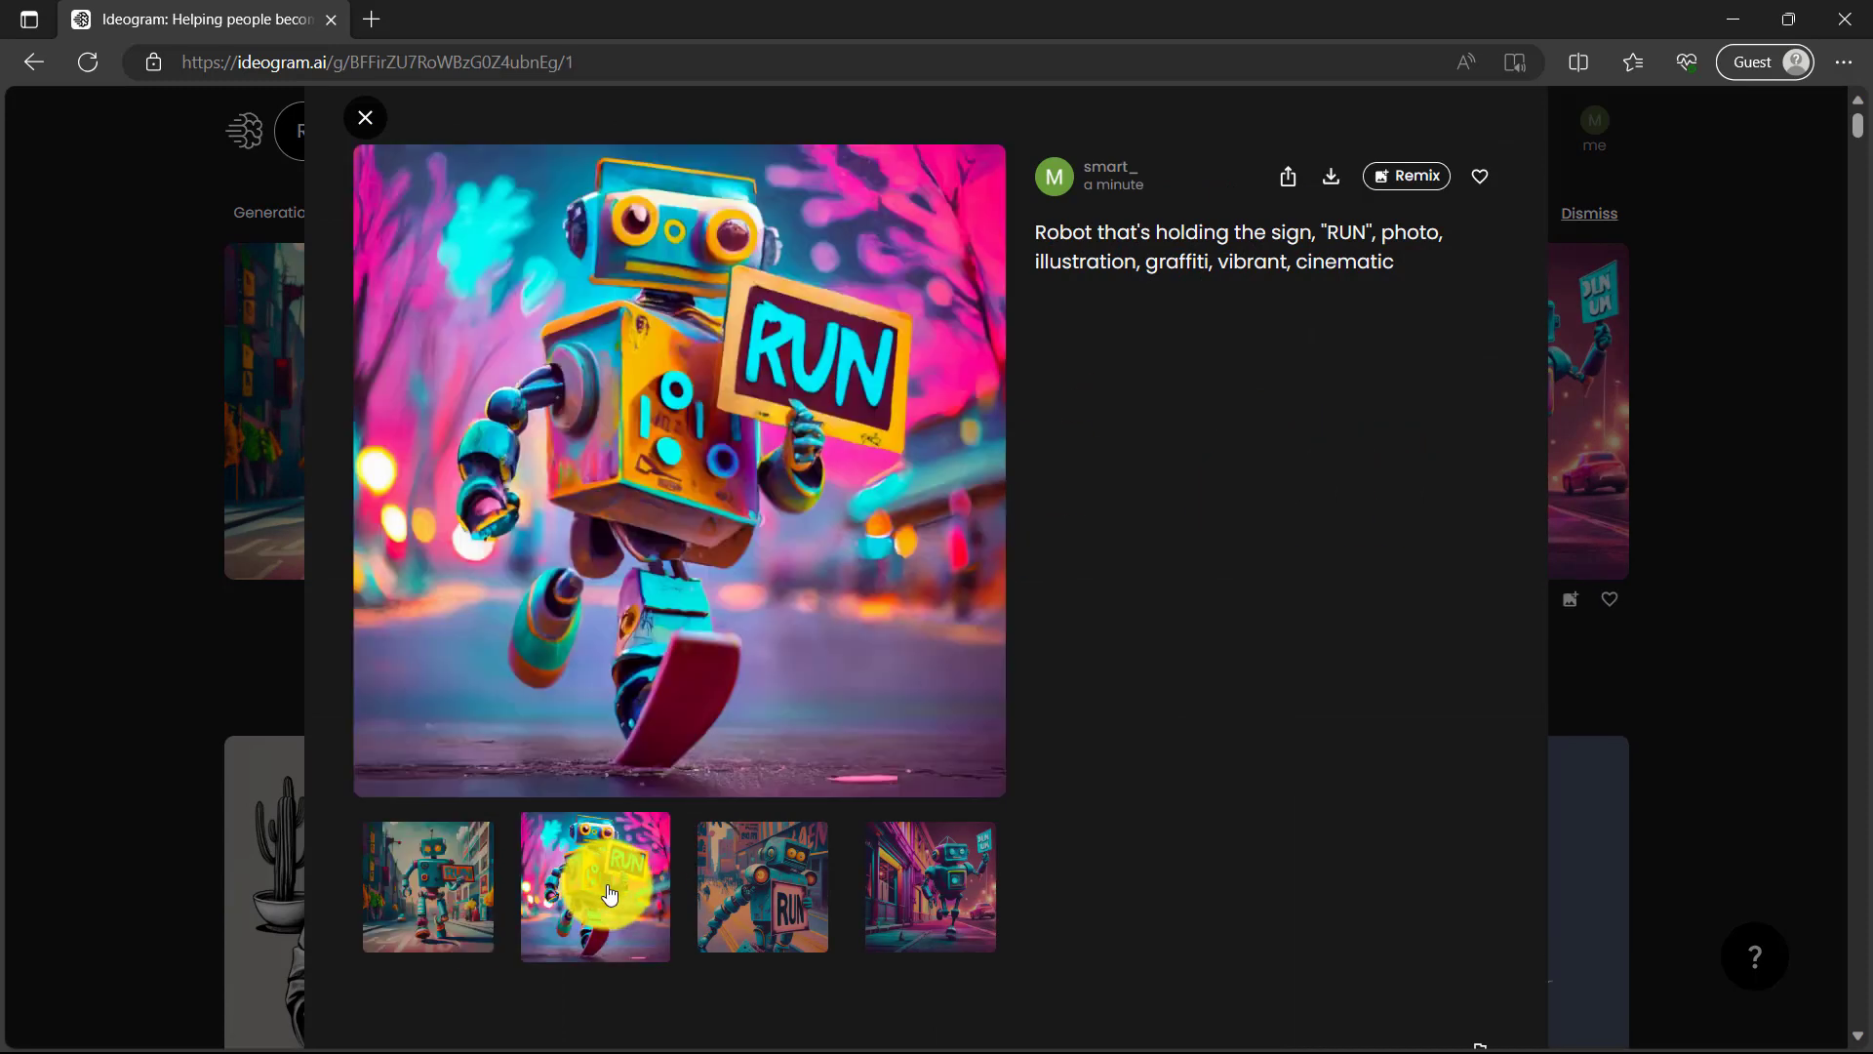
pyautogui.click(765, 904)
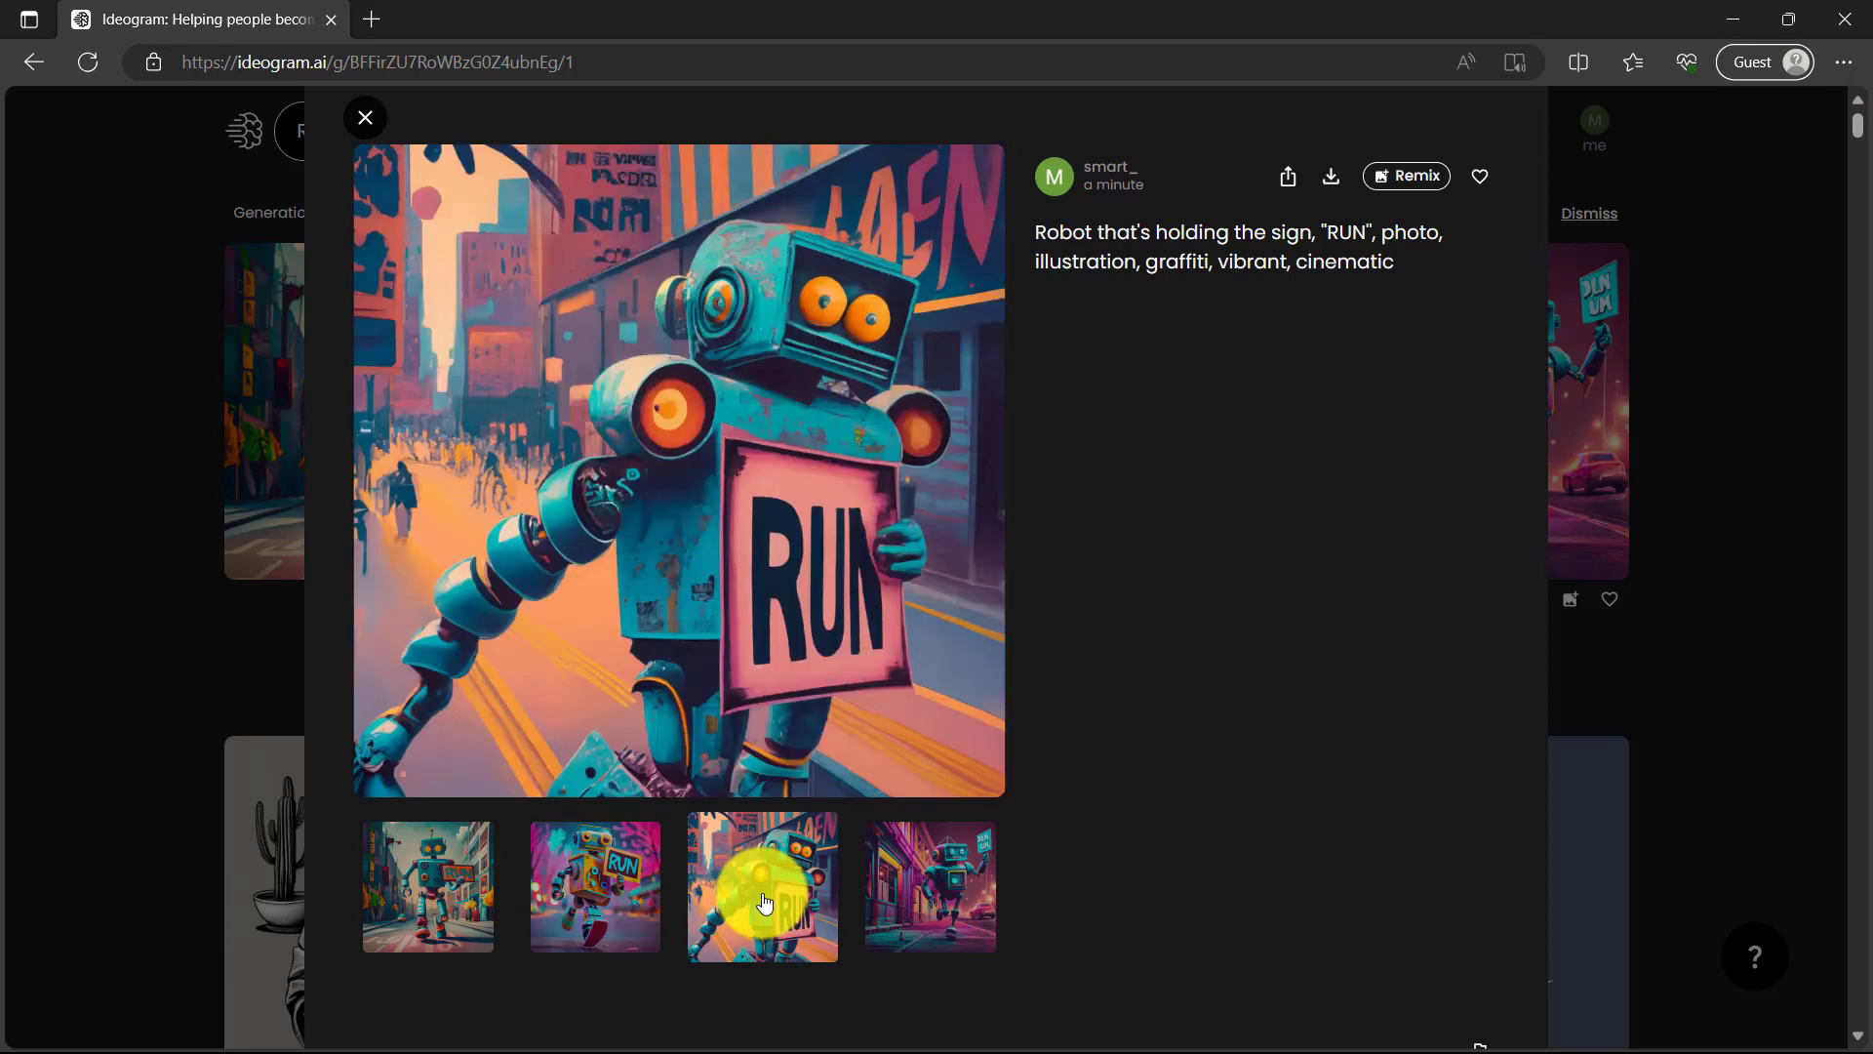
pyautogui.click(945, 906)
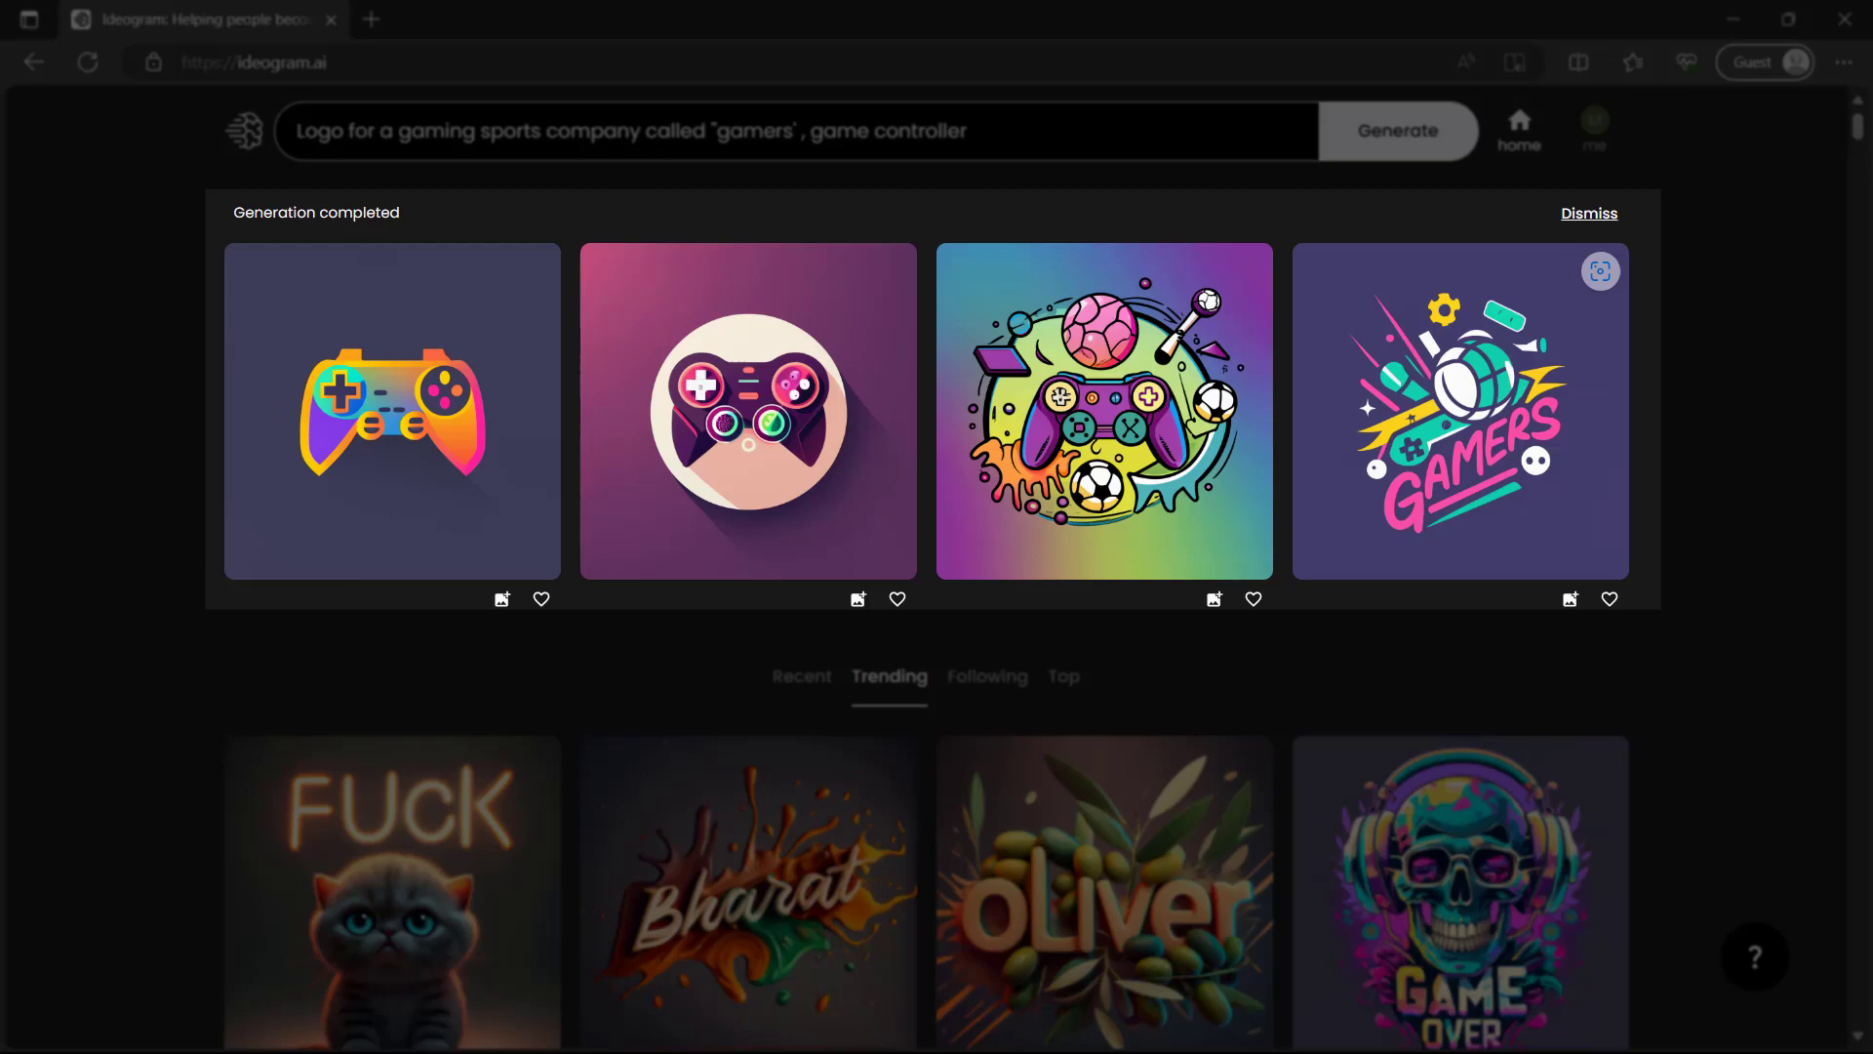
# - Open the fourth result, the pink GAMERS logo, enlarged in the viewer
pyautogui.click(1460, 411)
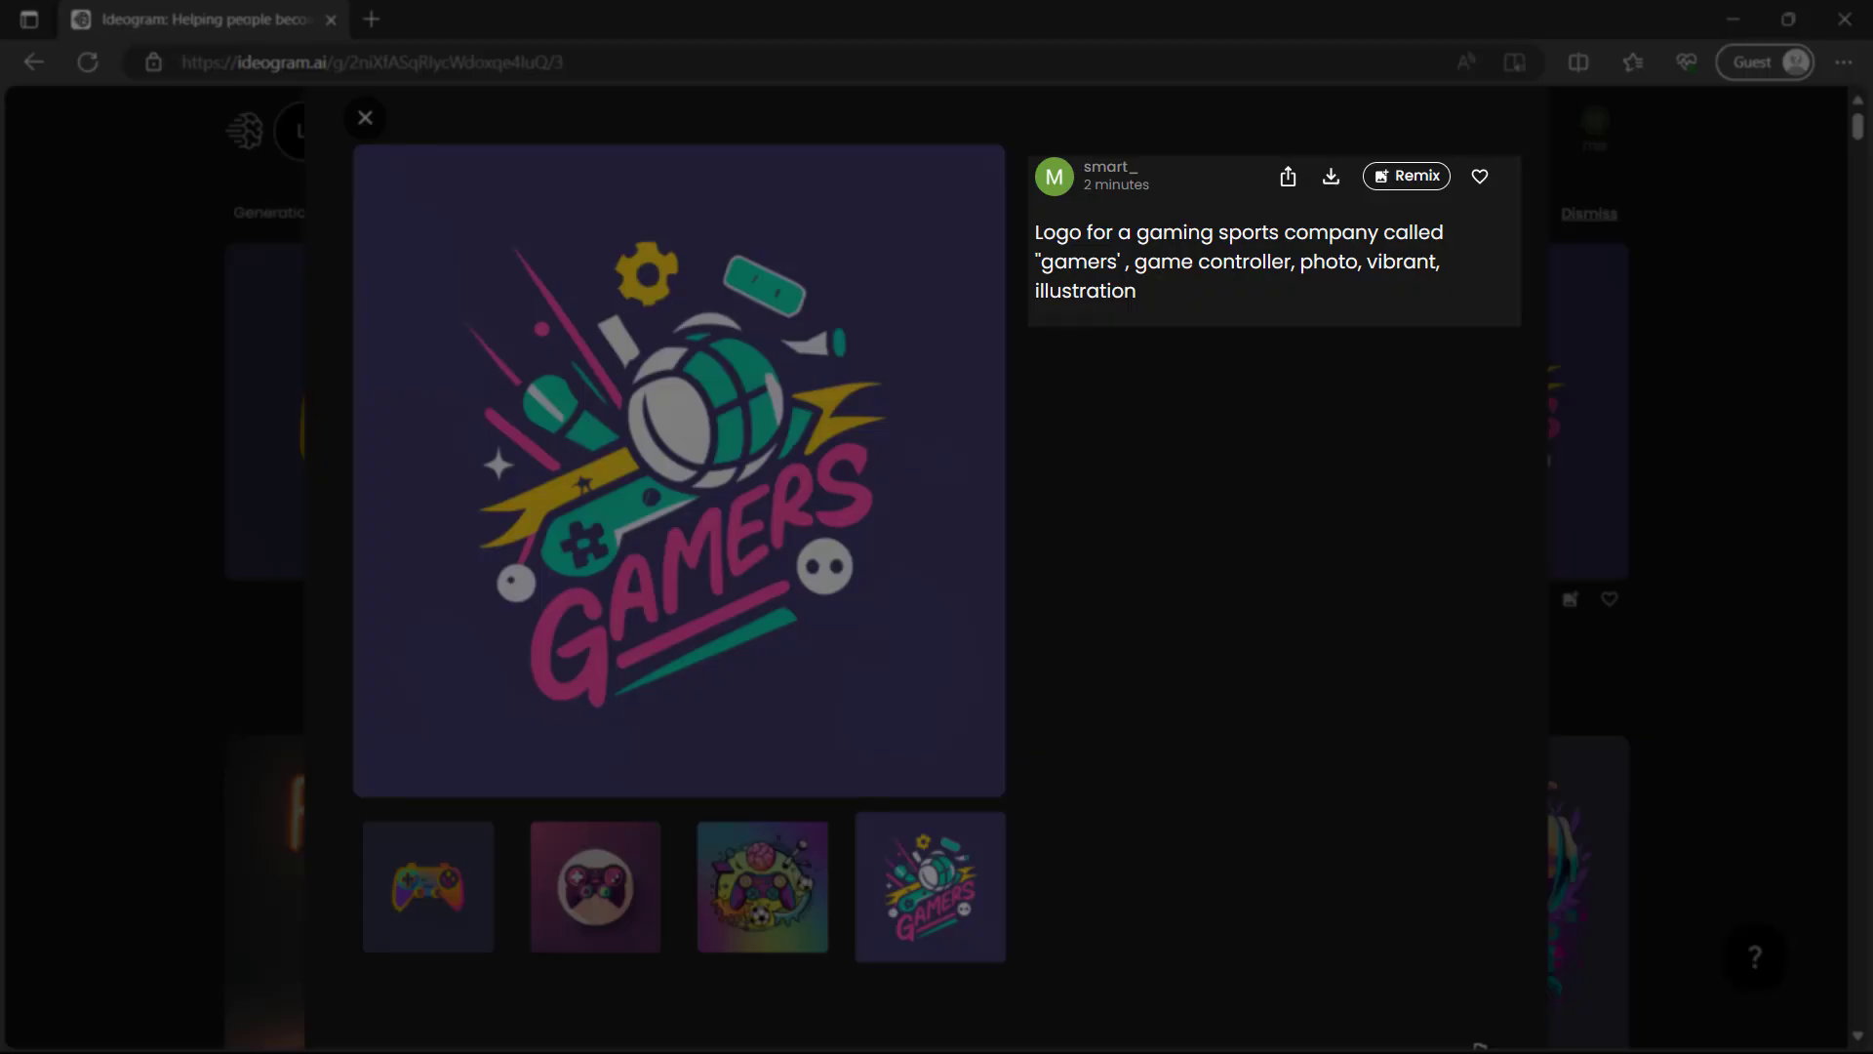
# - Close the enlarged GAMERS logo and scroll far down the community creations feed
pyautogui.press('Escape')
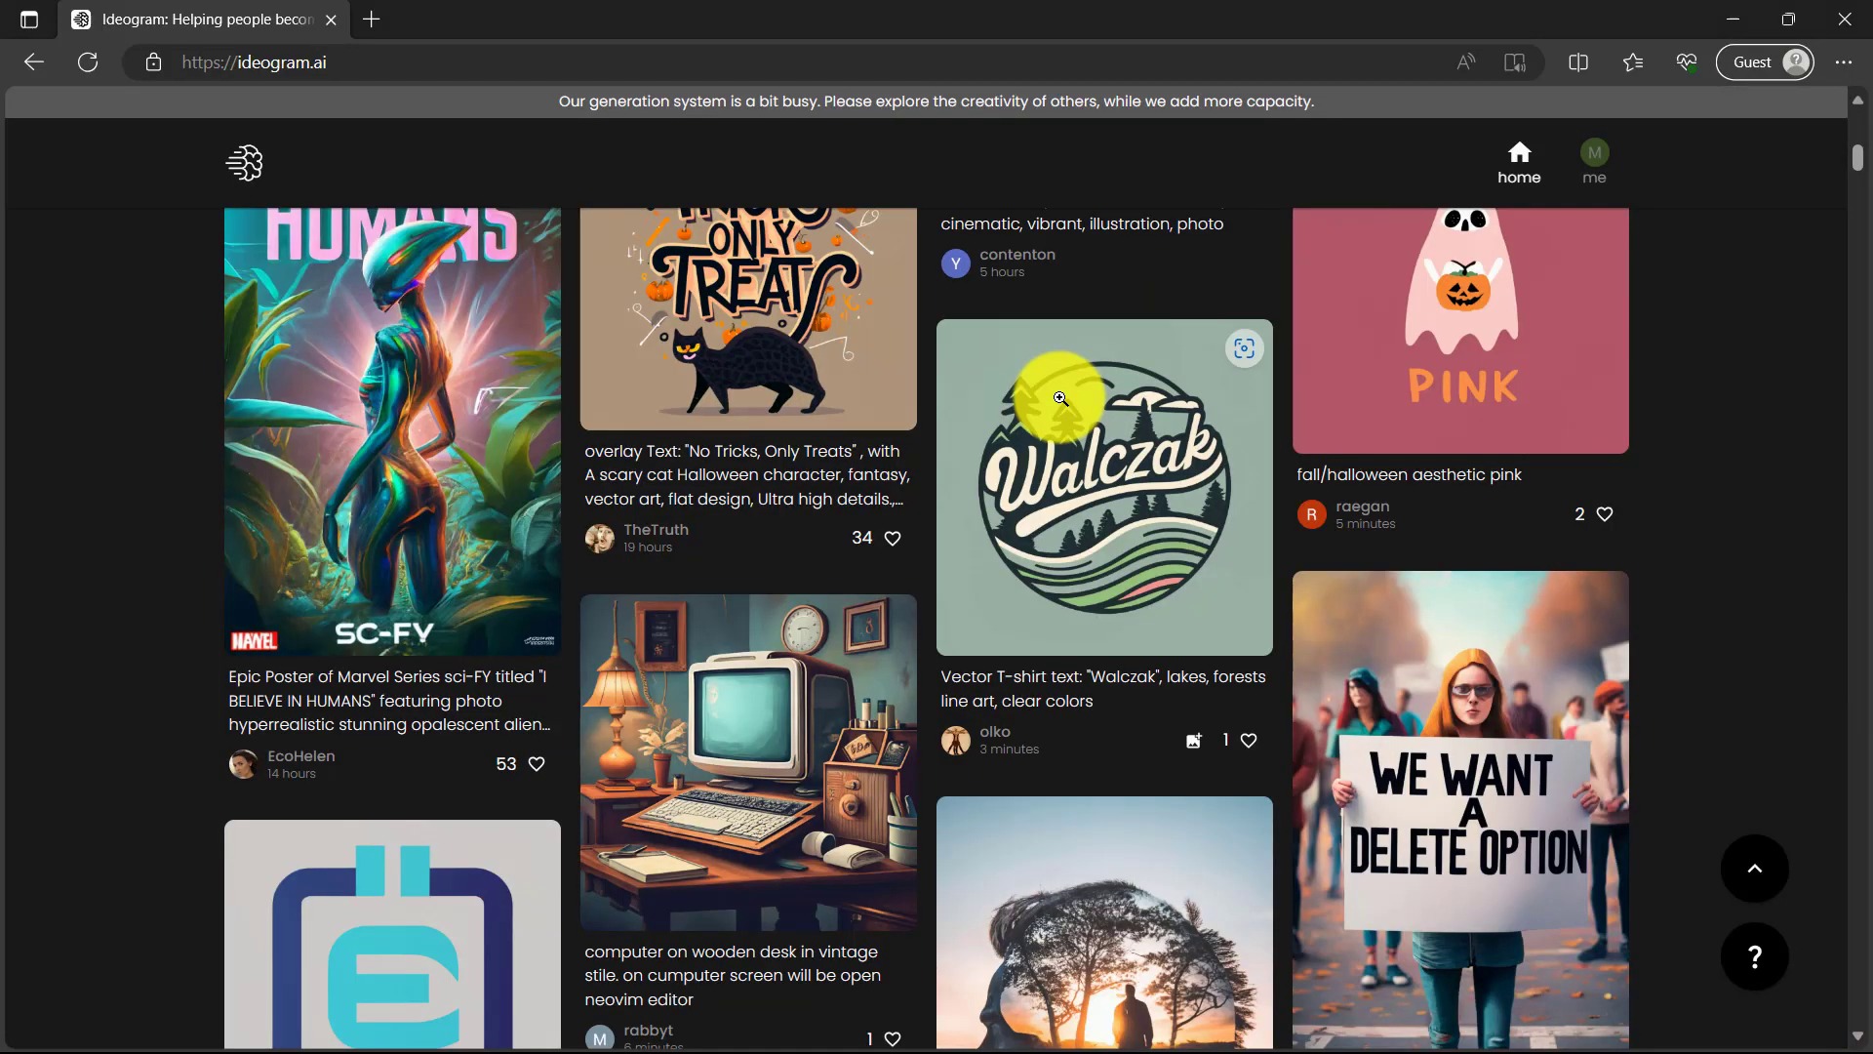
pyautogui.scroll(-3, 1059, 390)
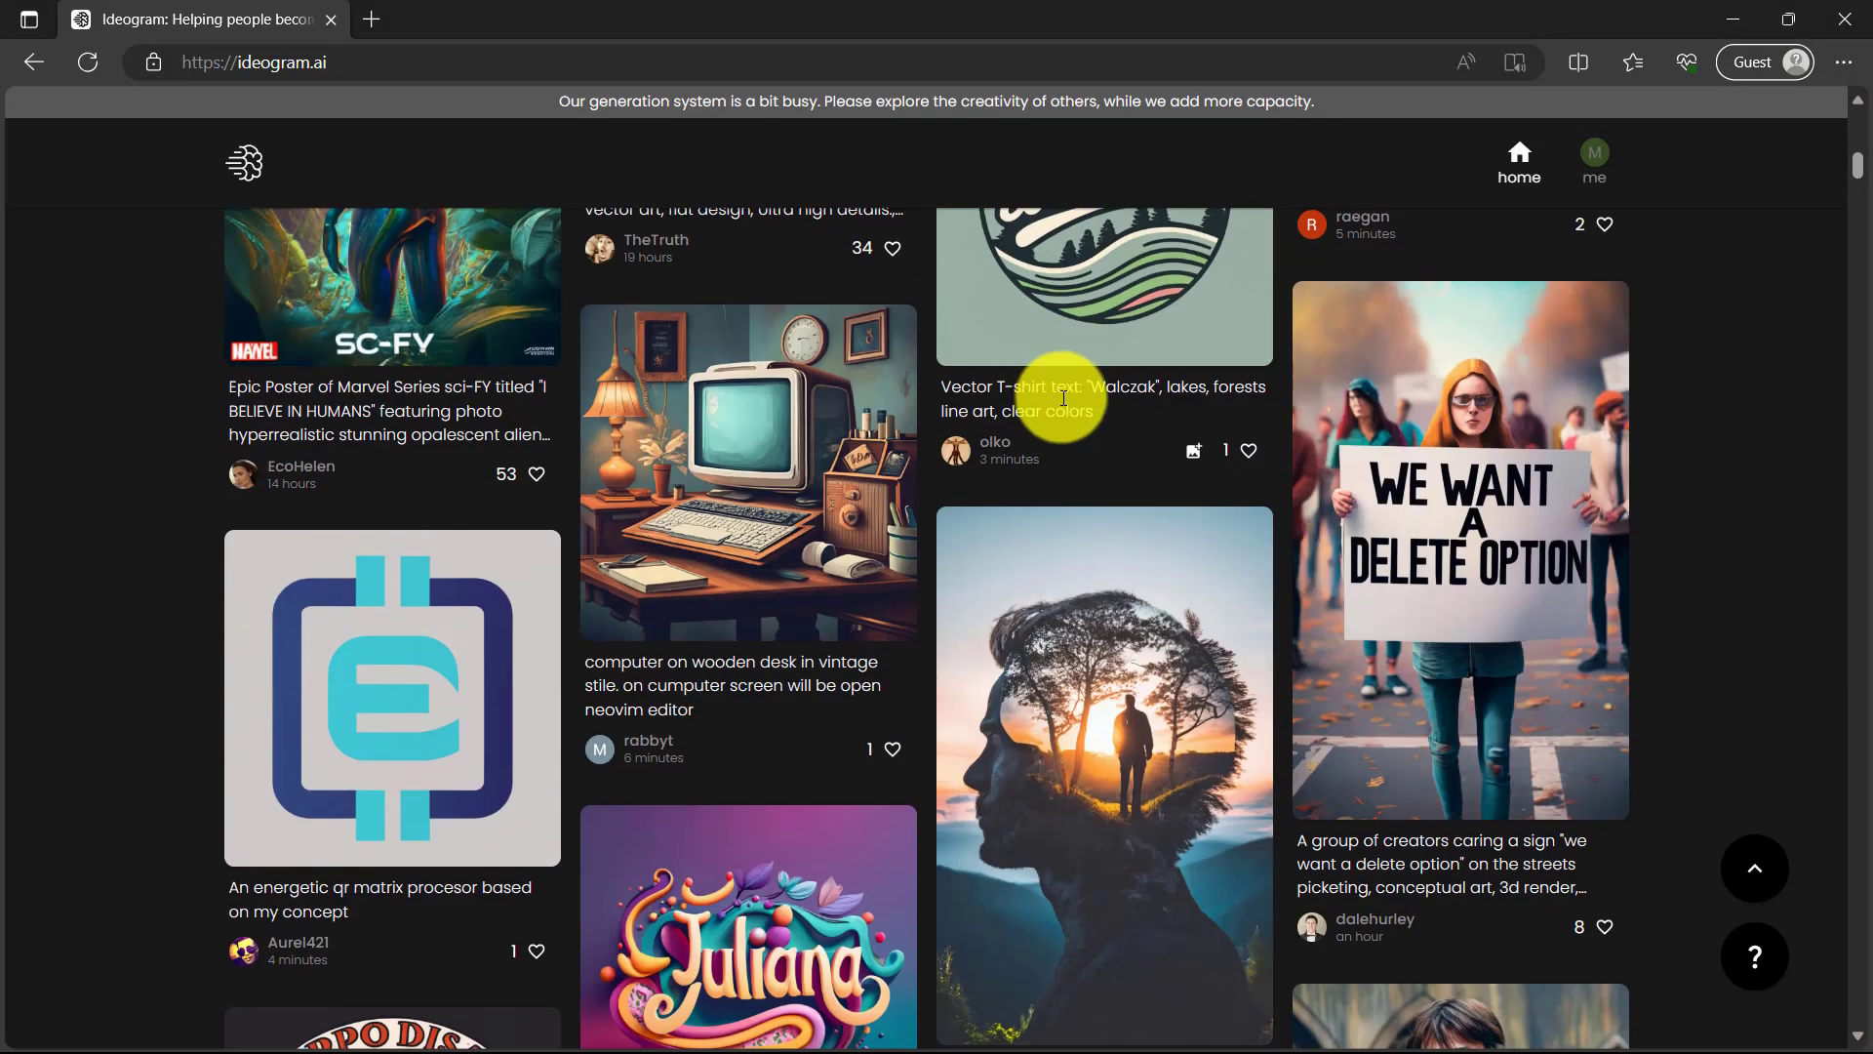
pyautogui.scroll(-4, 1063, 399)
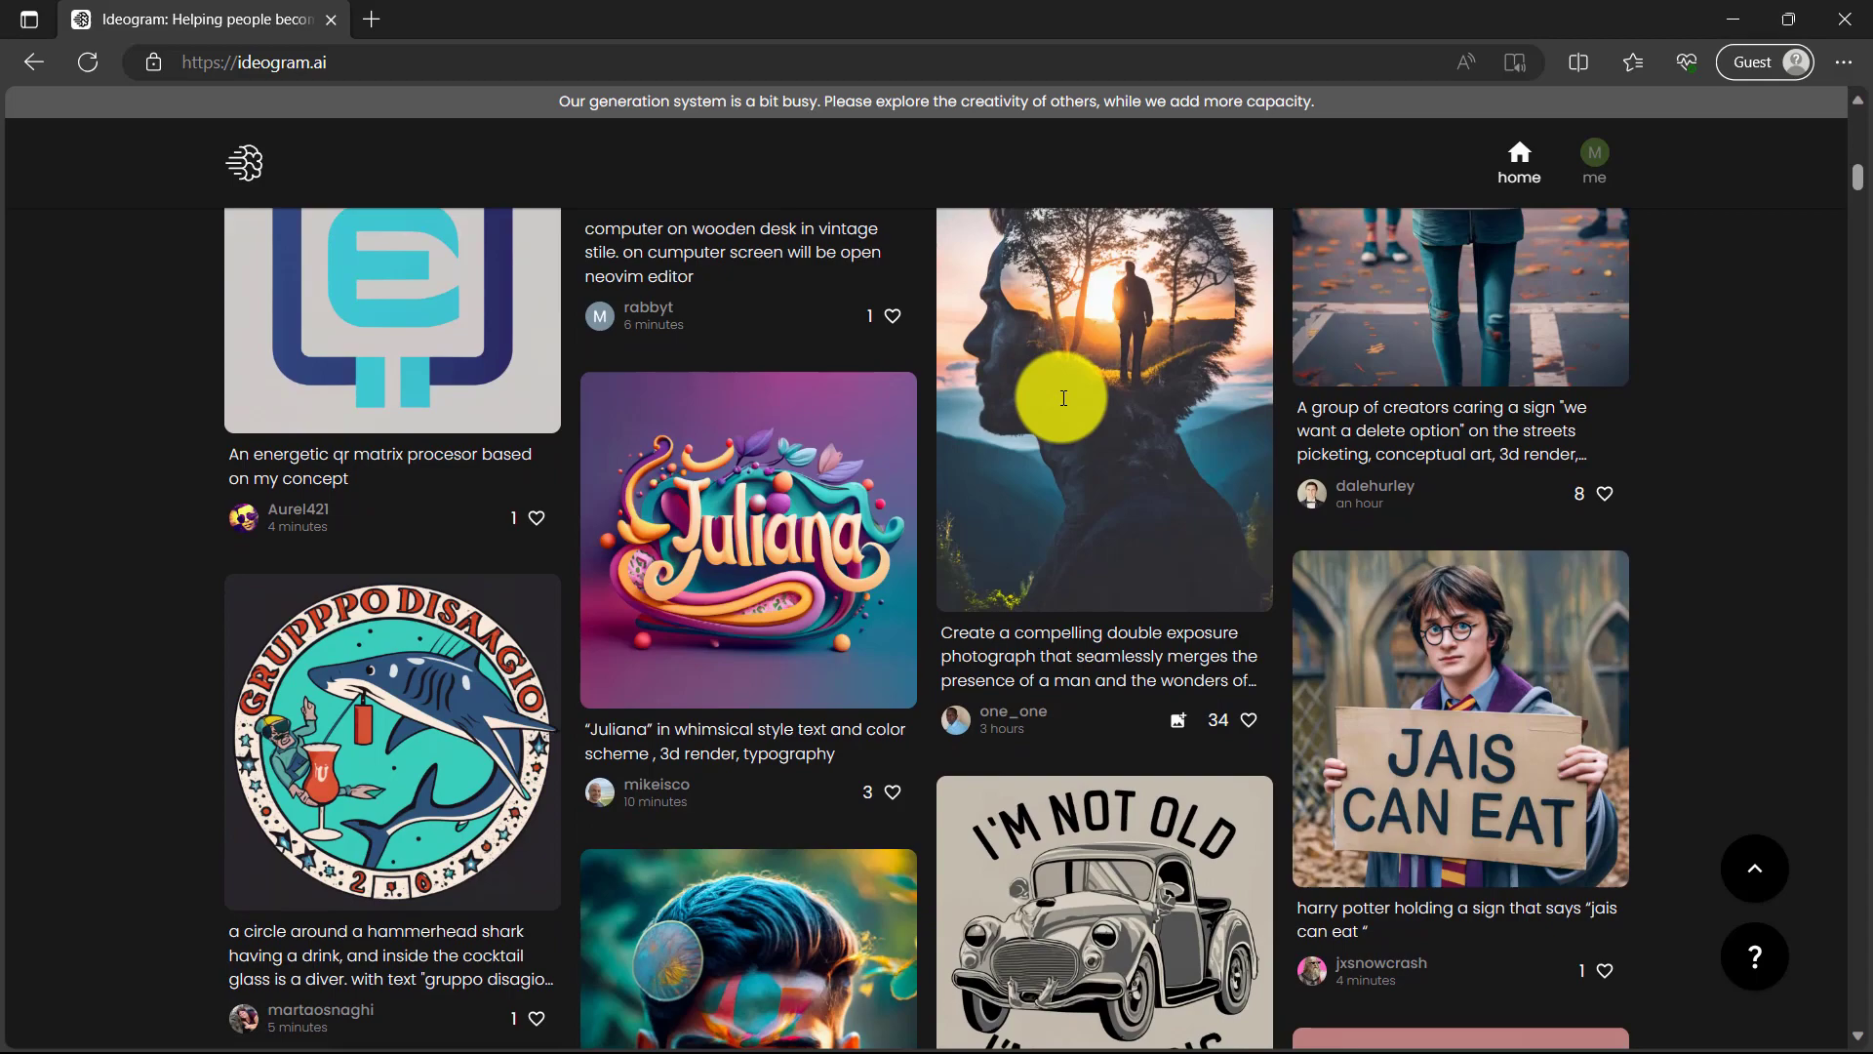
pyautogui.scroll(-3, 1064, 398)
pyautogui.scroll(-4, 1062, 398)
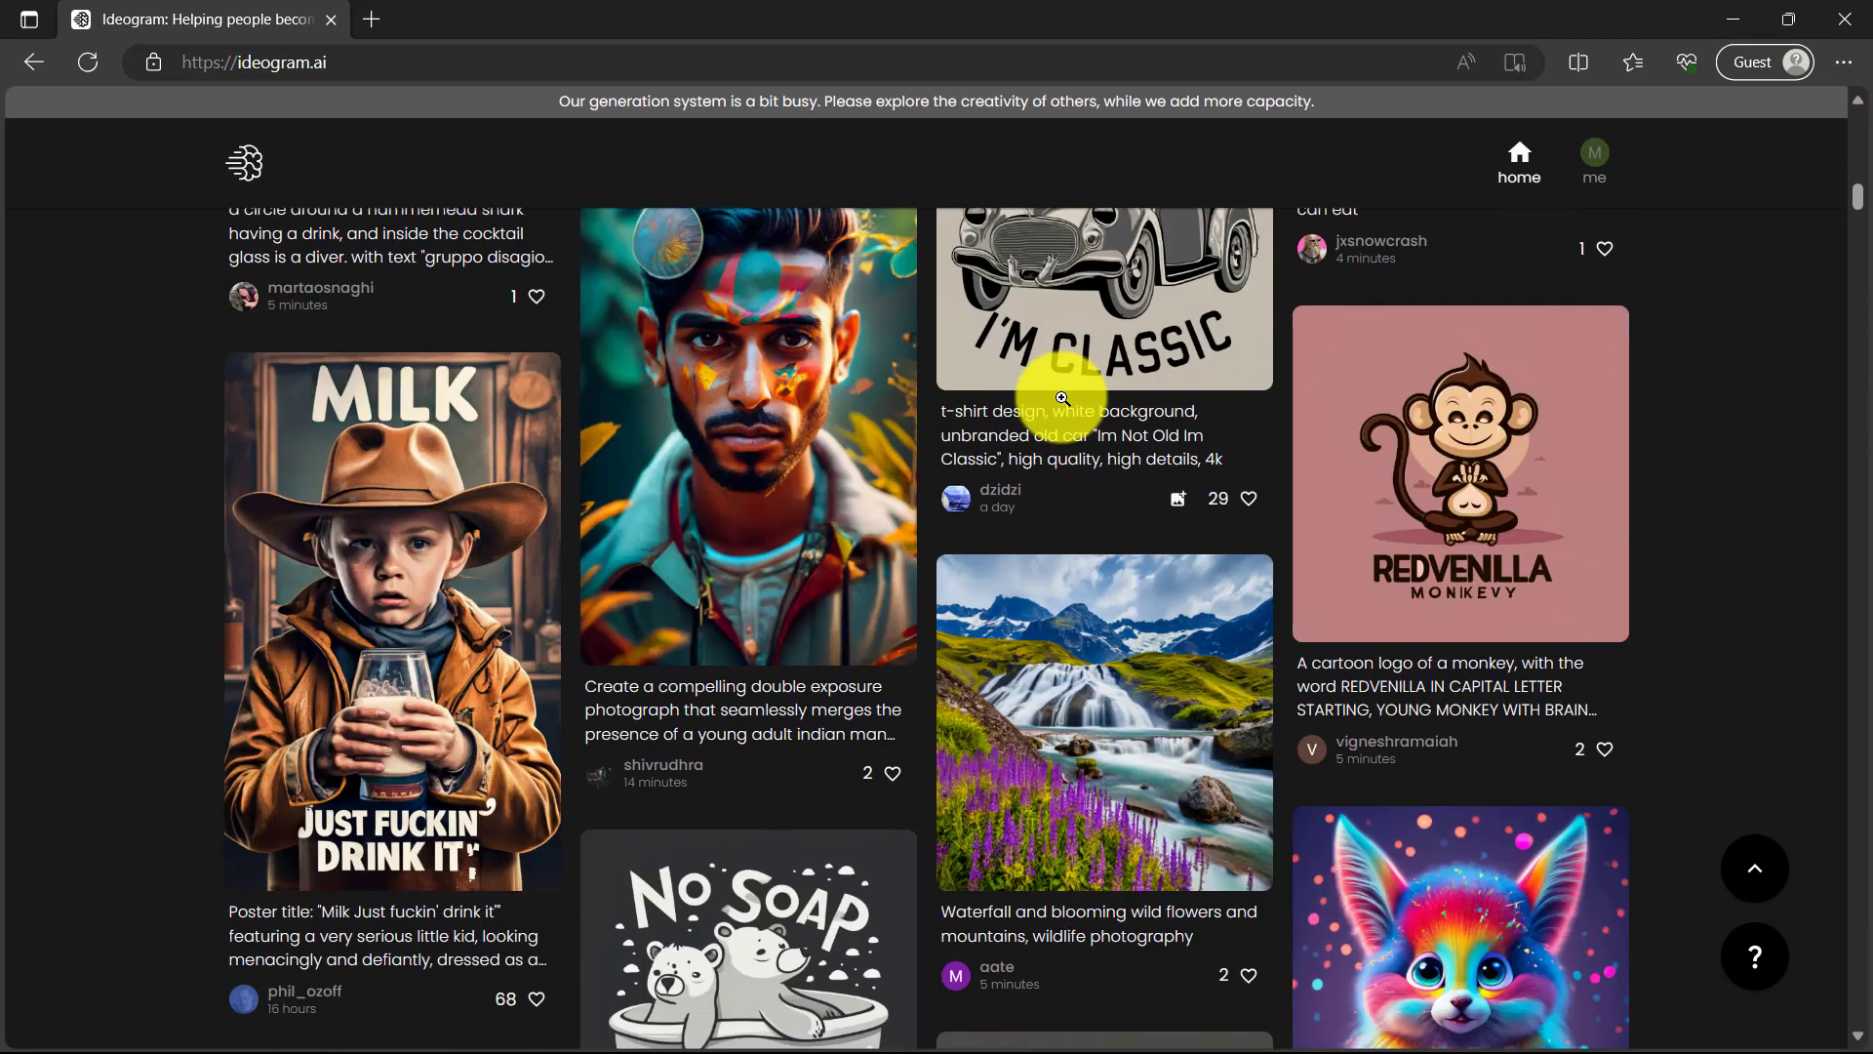
pyautogui.scroll(-3, 1064, 398)
pyautogui.moveTo(1856, 203); pyautogui.dragTo(1857, 264)
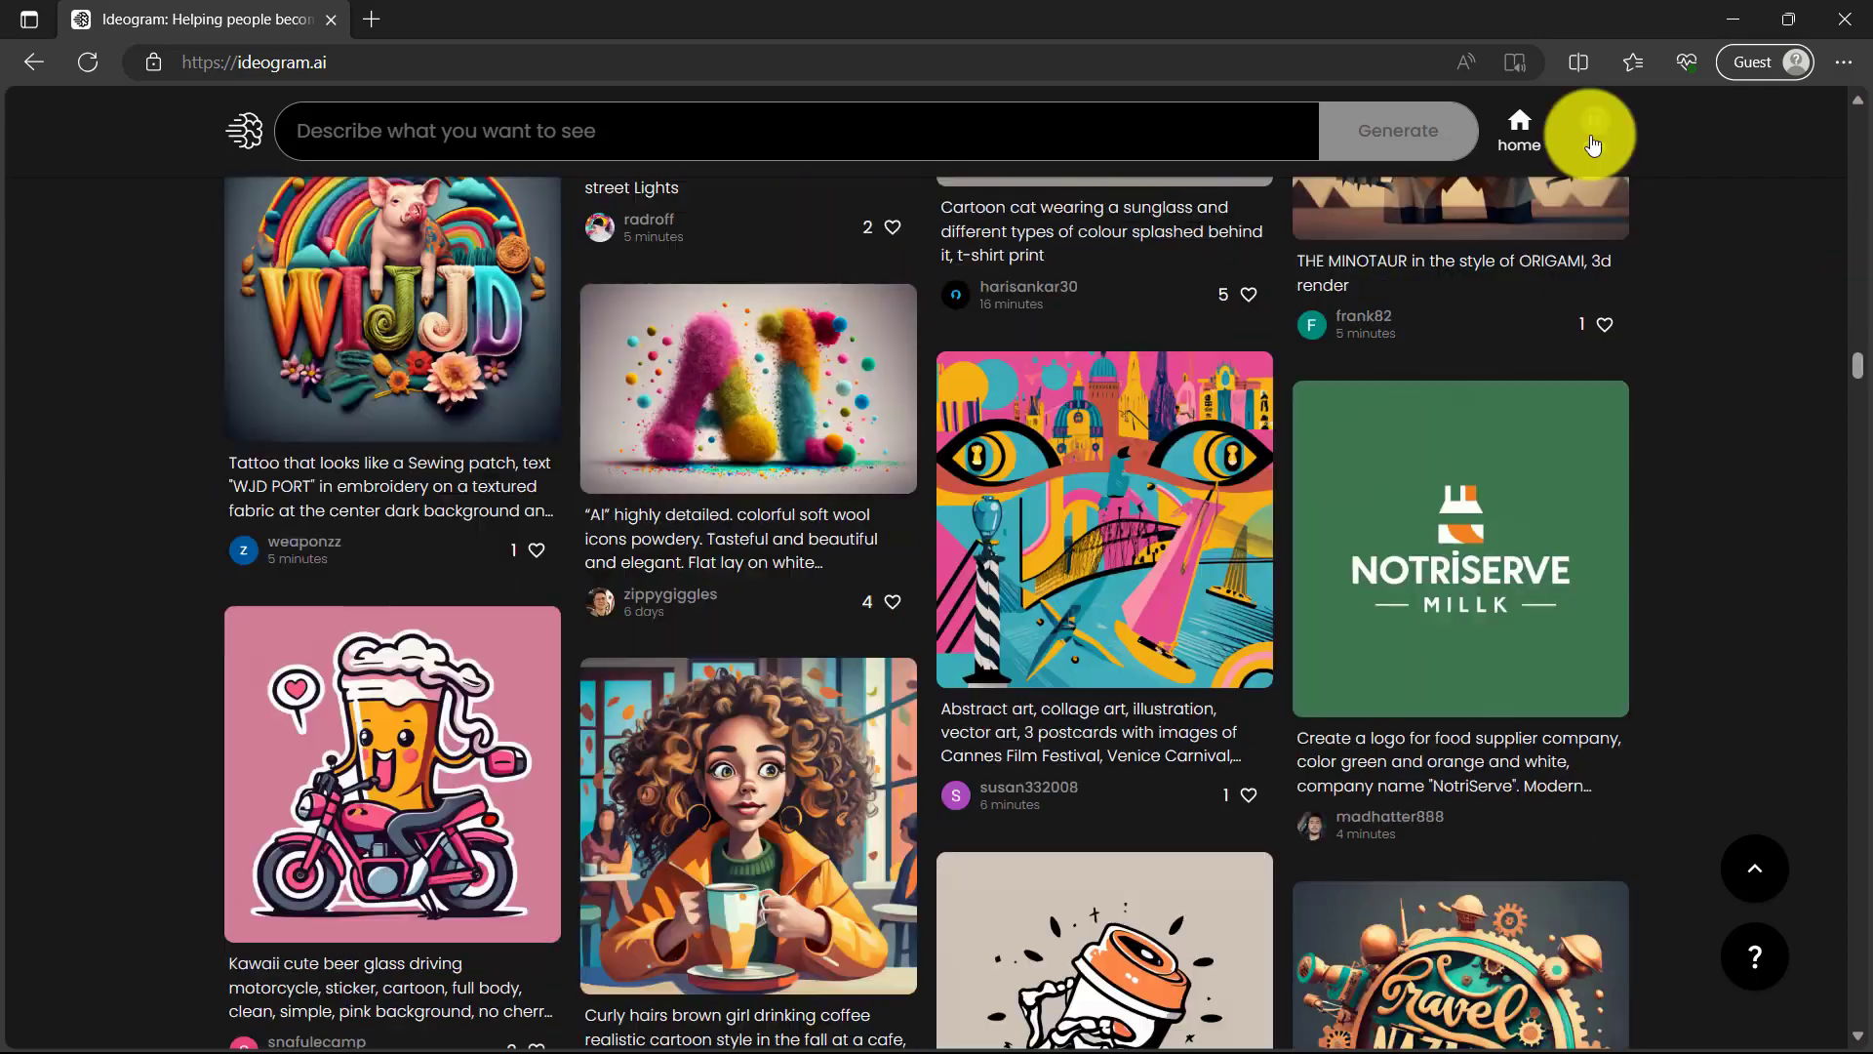
# - Open your own profile gallery of generated images, scroll it, and return to its top
pyautogui.click(1594, 127)
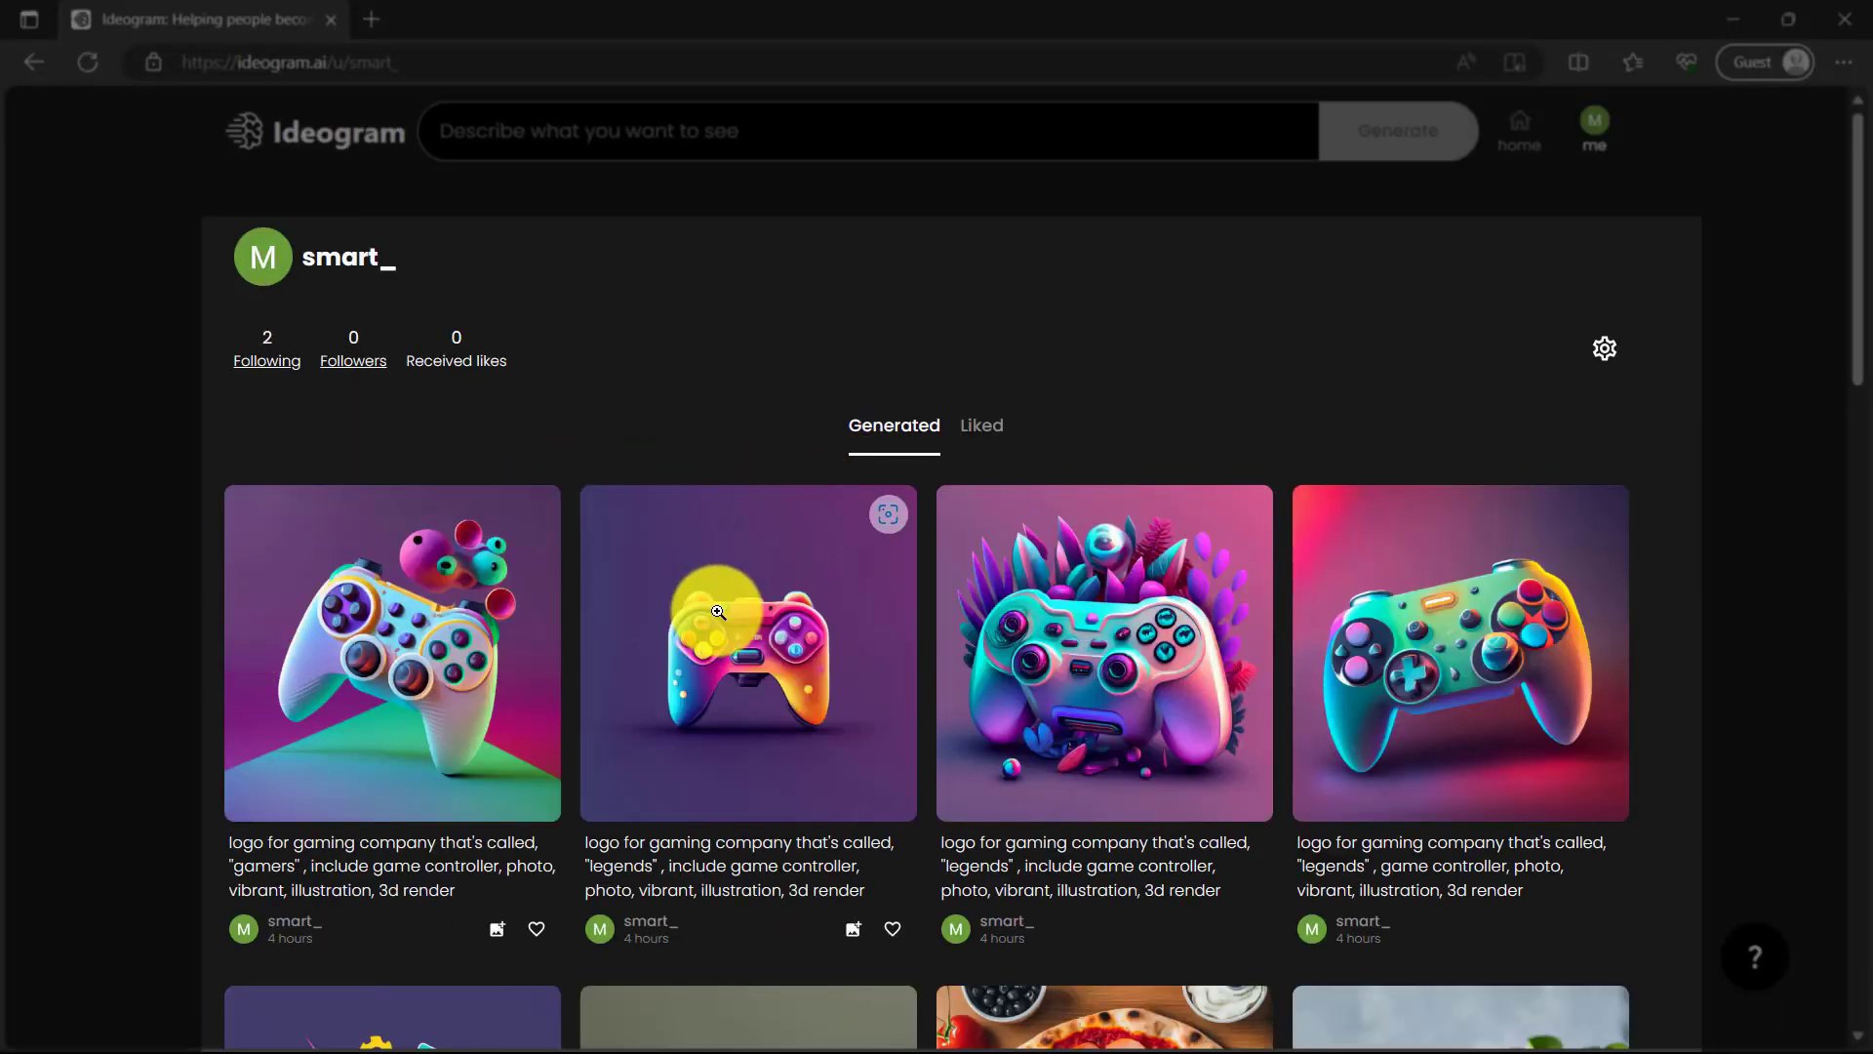
pyautogui.scroll(-10, 718, 611)
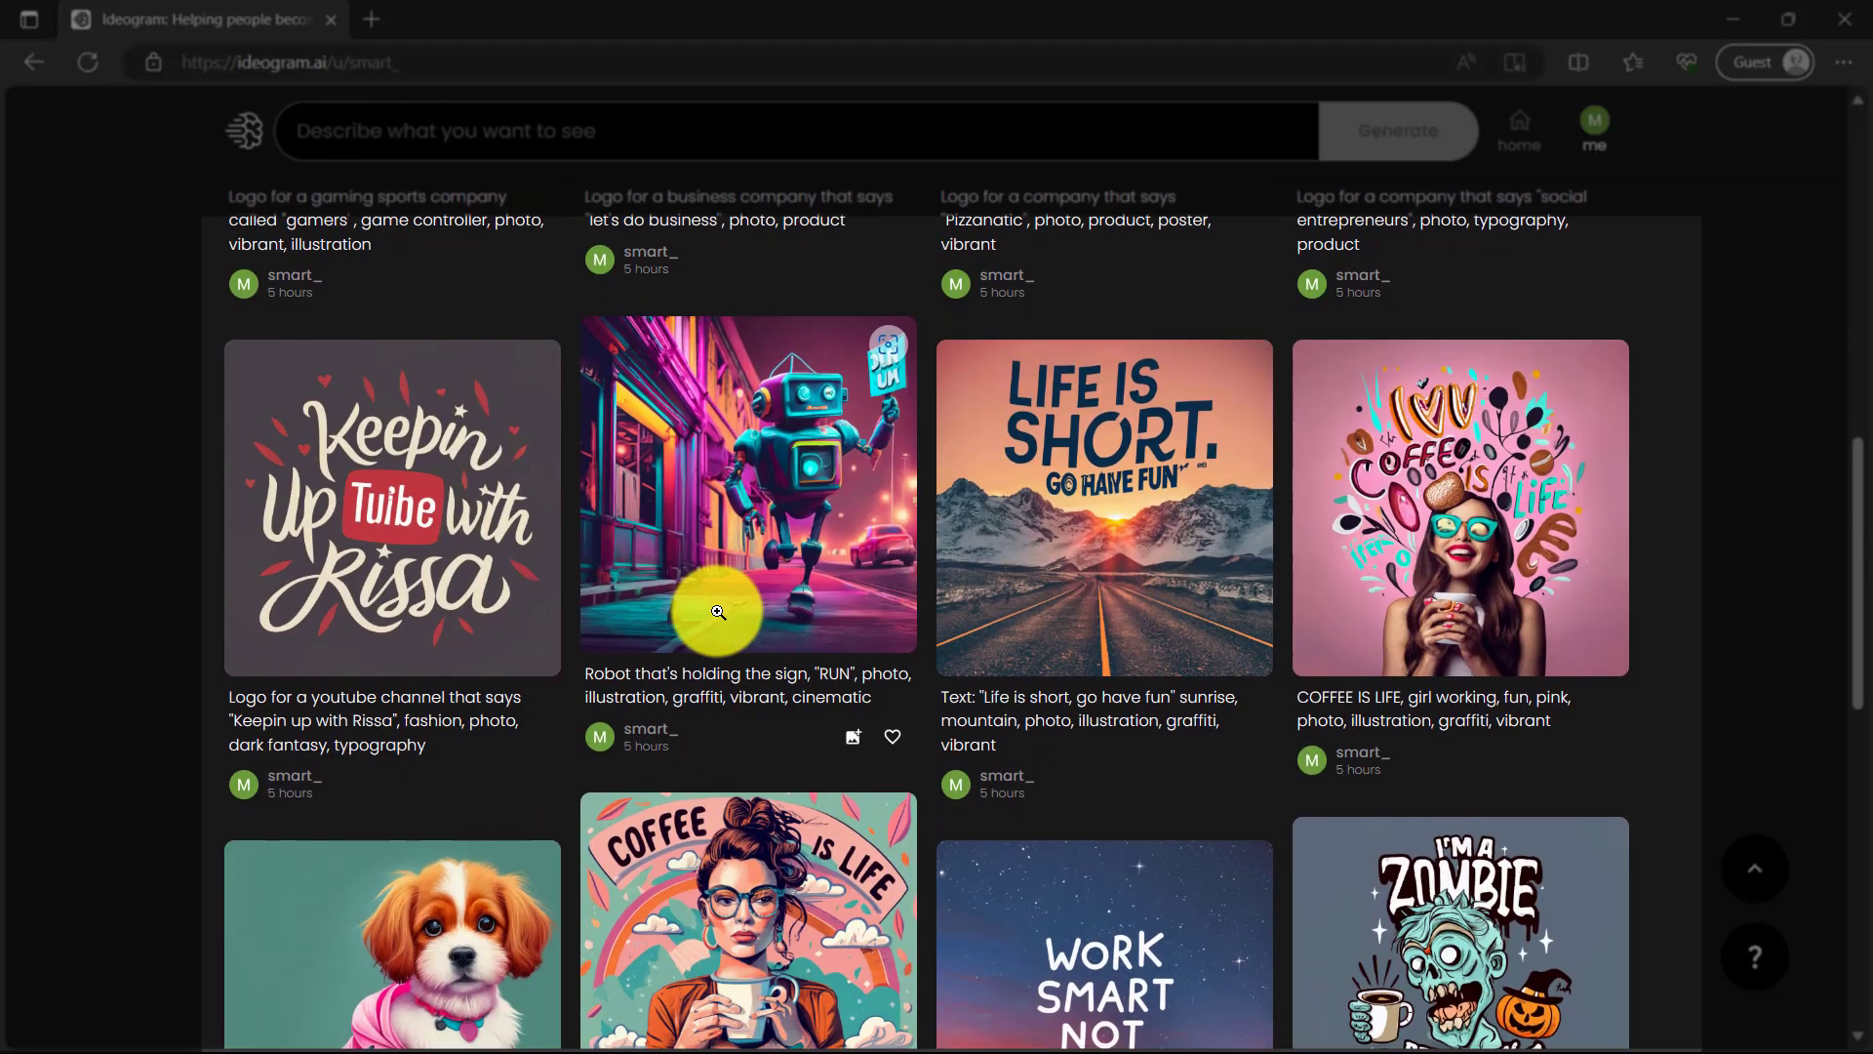
pyautogui.click(718, 612)
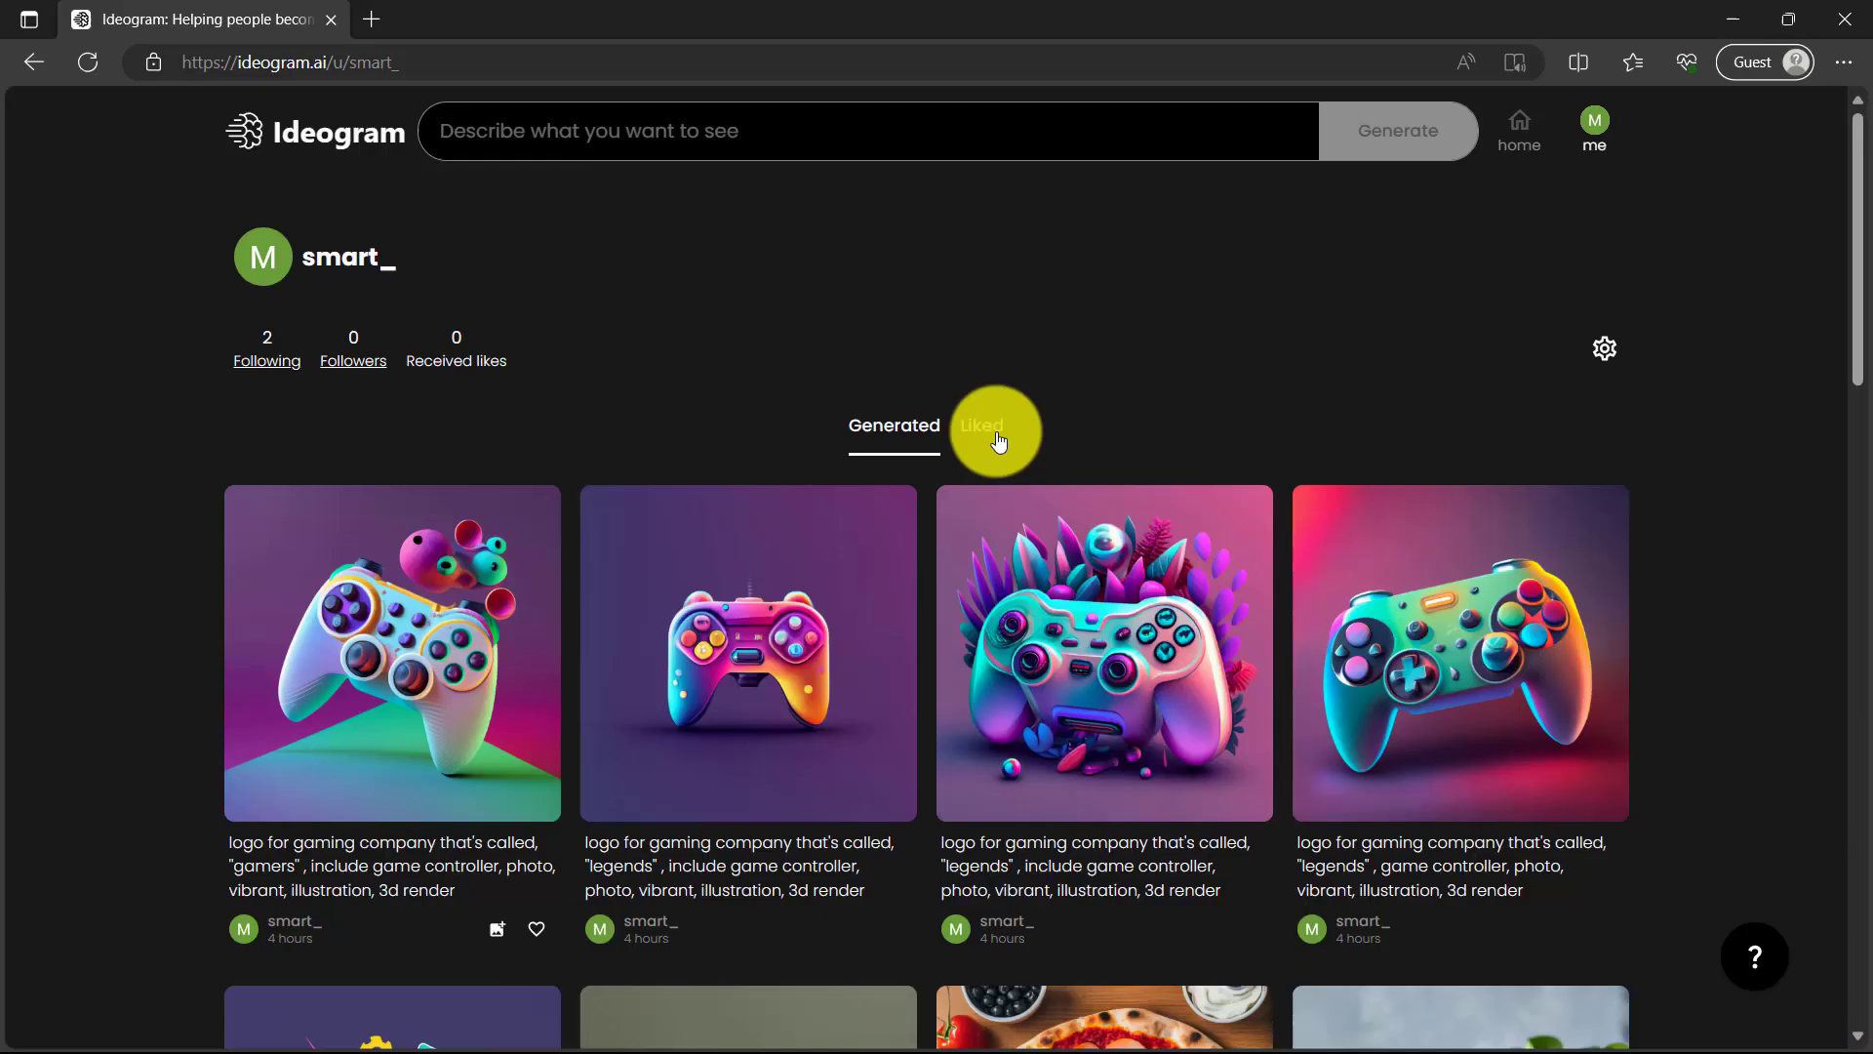
# - Go back to the public home feed and scroll down through community generations
pyautogui.hotkey('alt', 'Left')
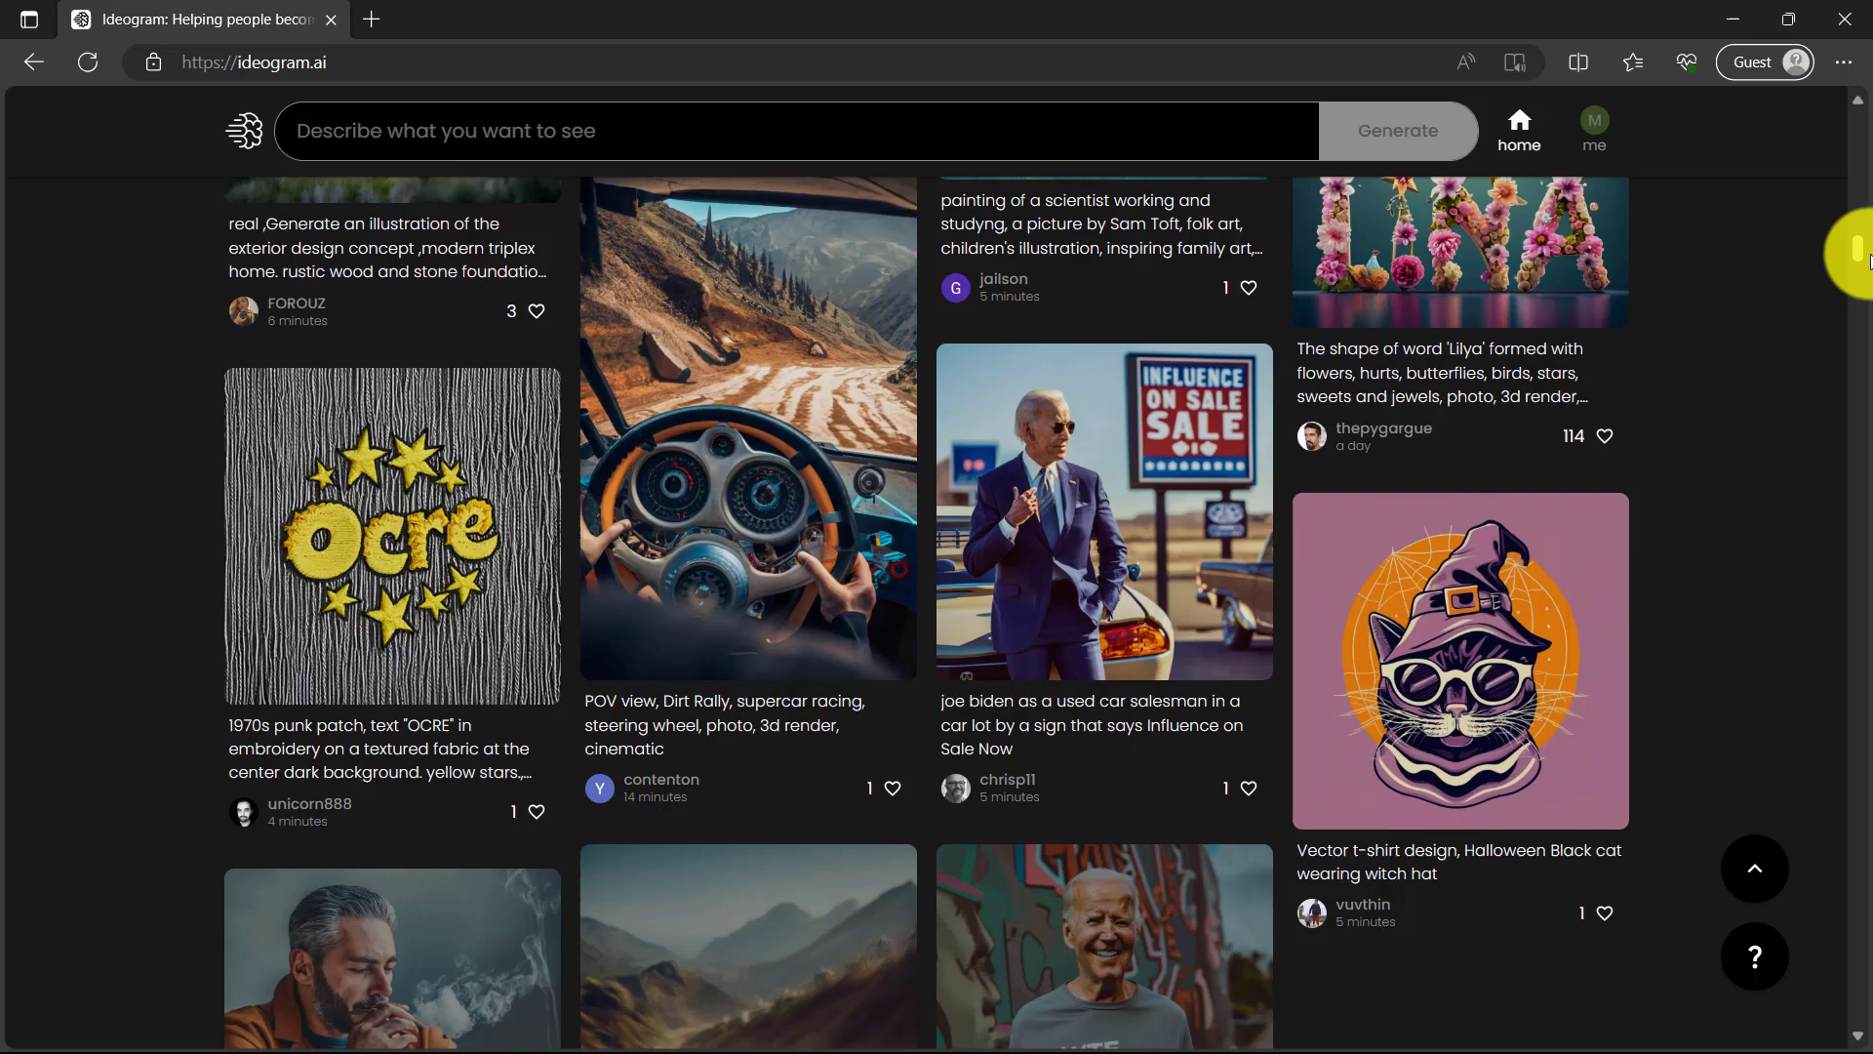
pyautogui.scroll(-1, 1859, 256)
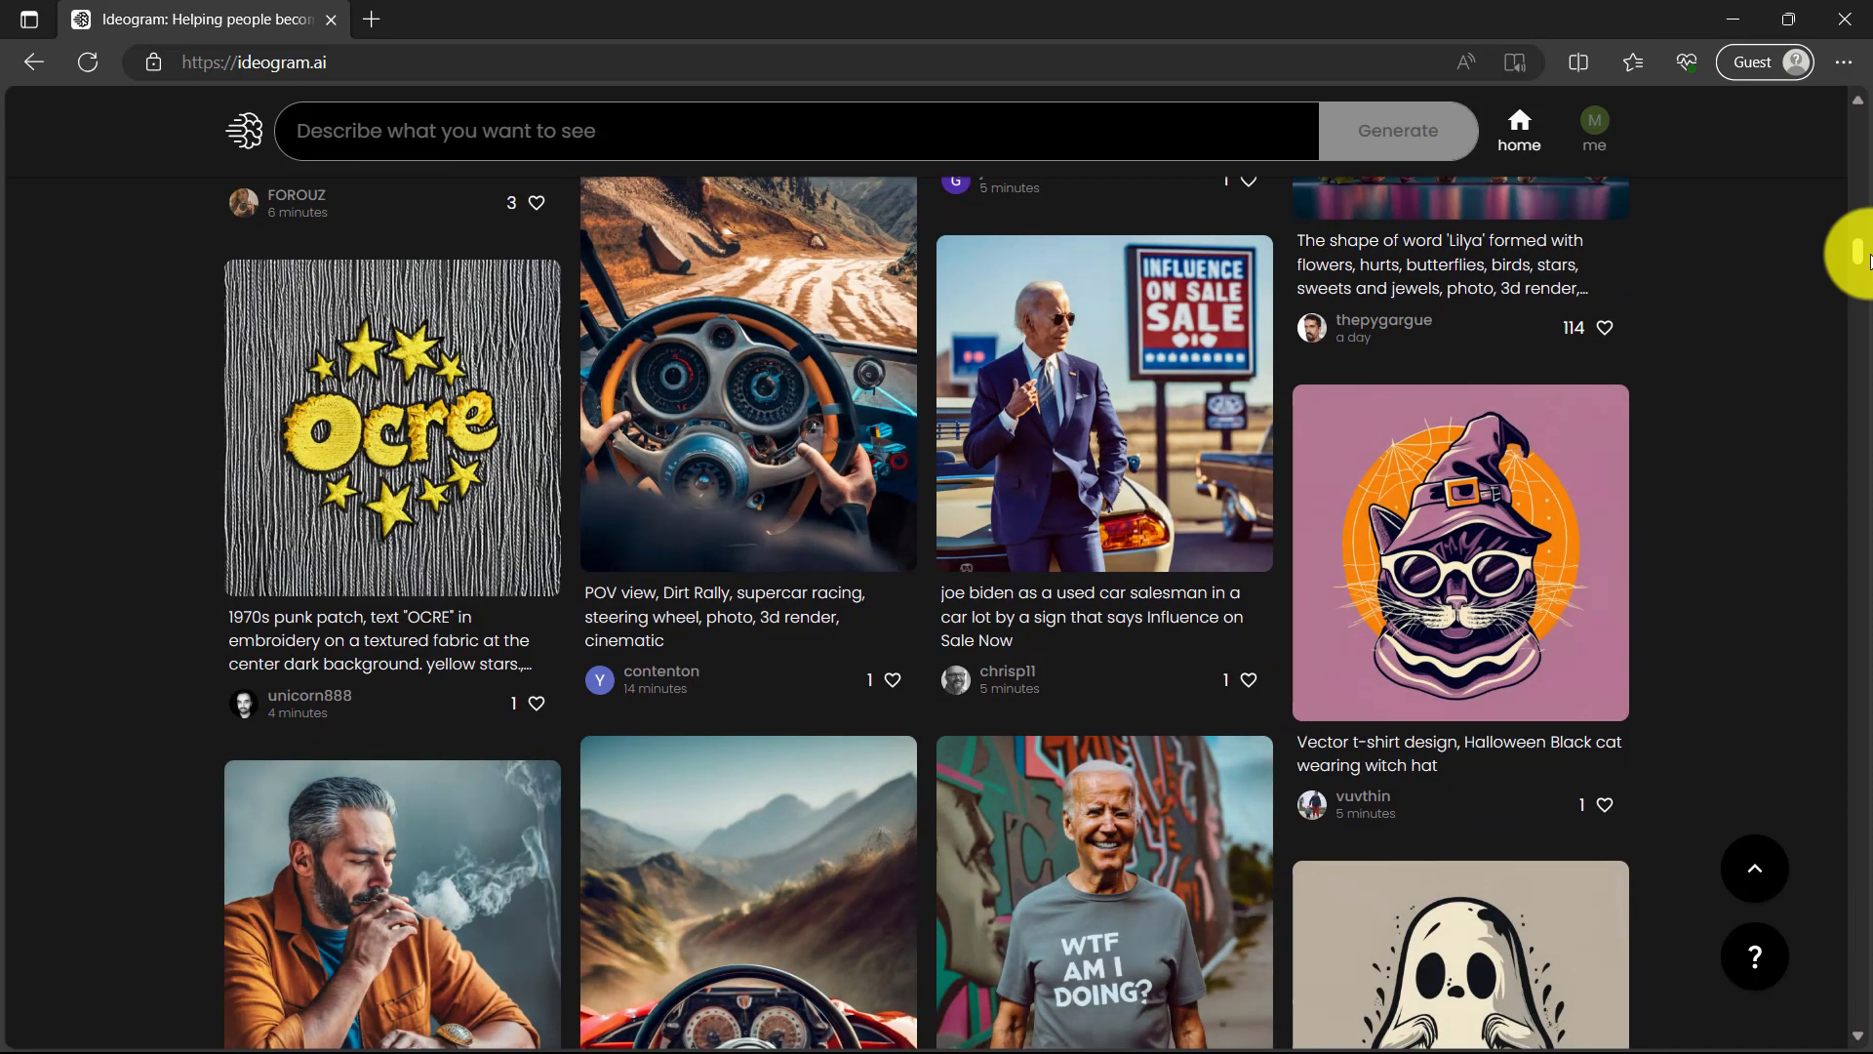
pyautogui.scroll(-4, 1859, 256)
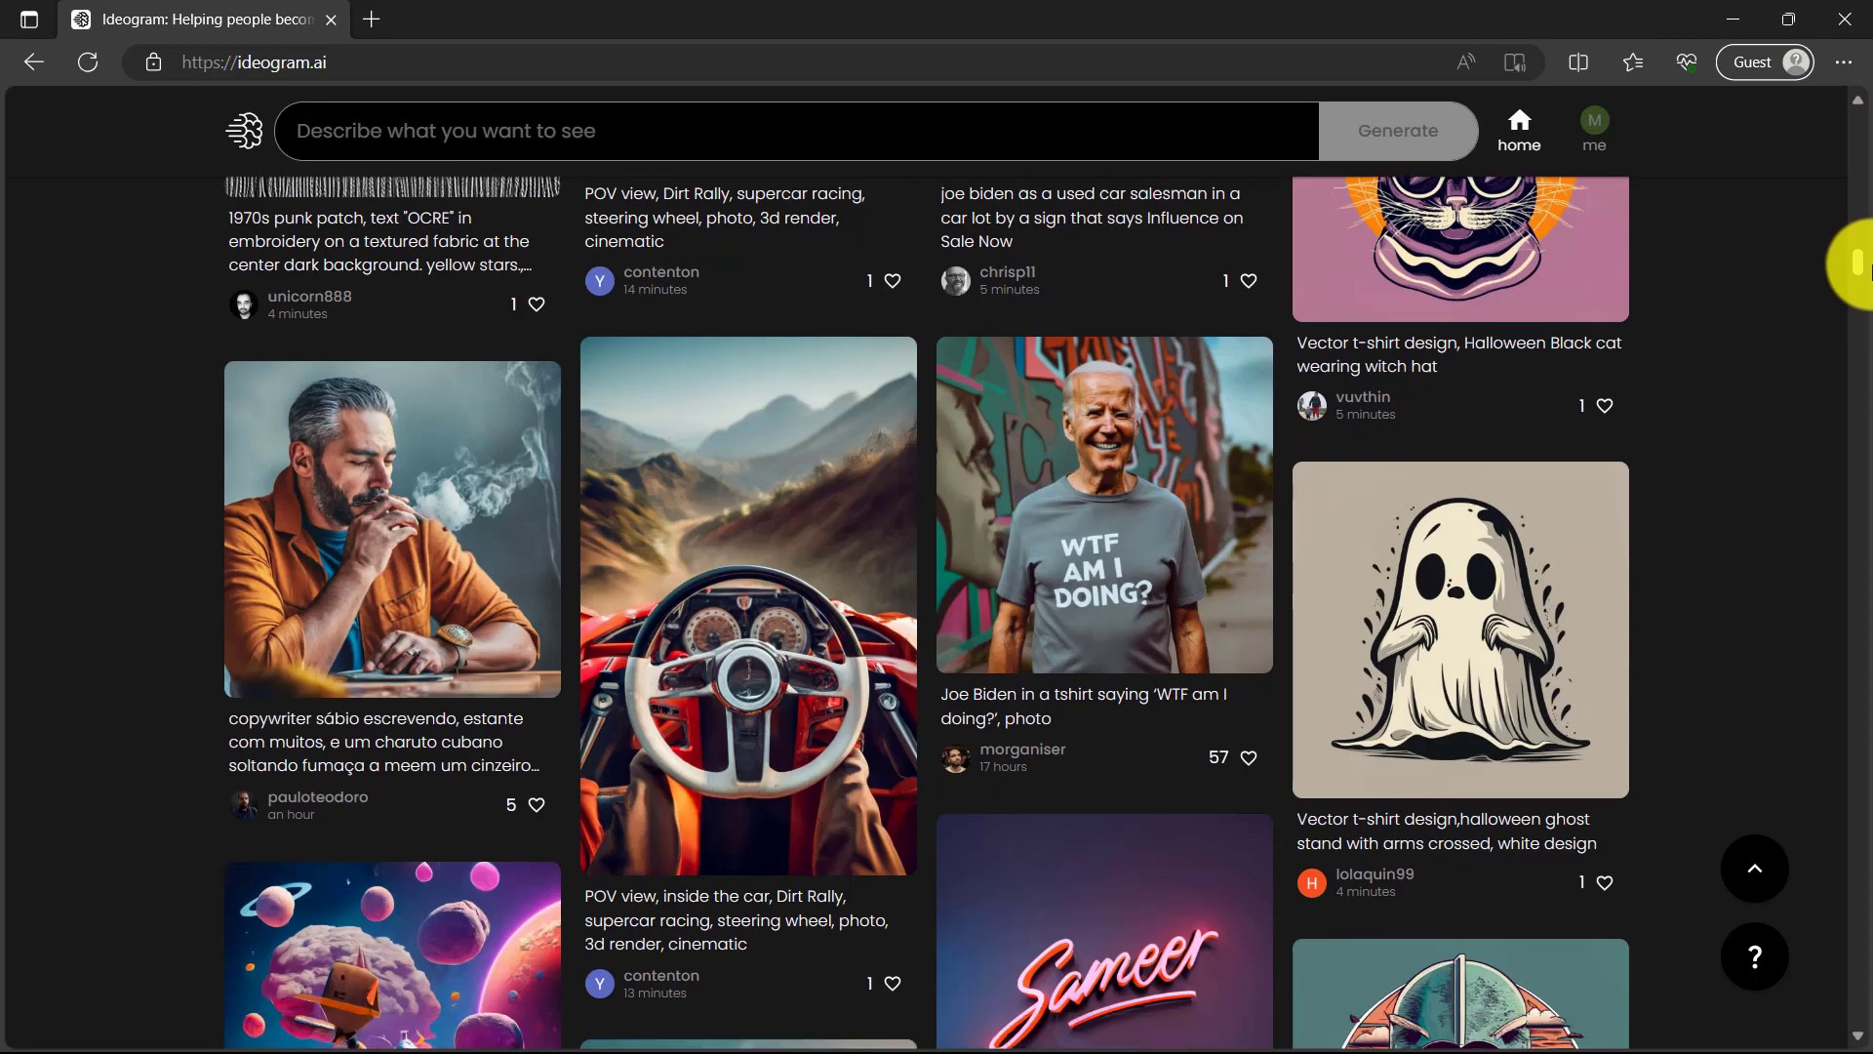
pyautogui.scroll(-7, 1858, 262)
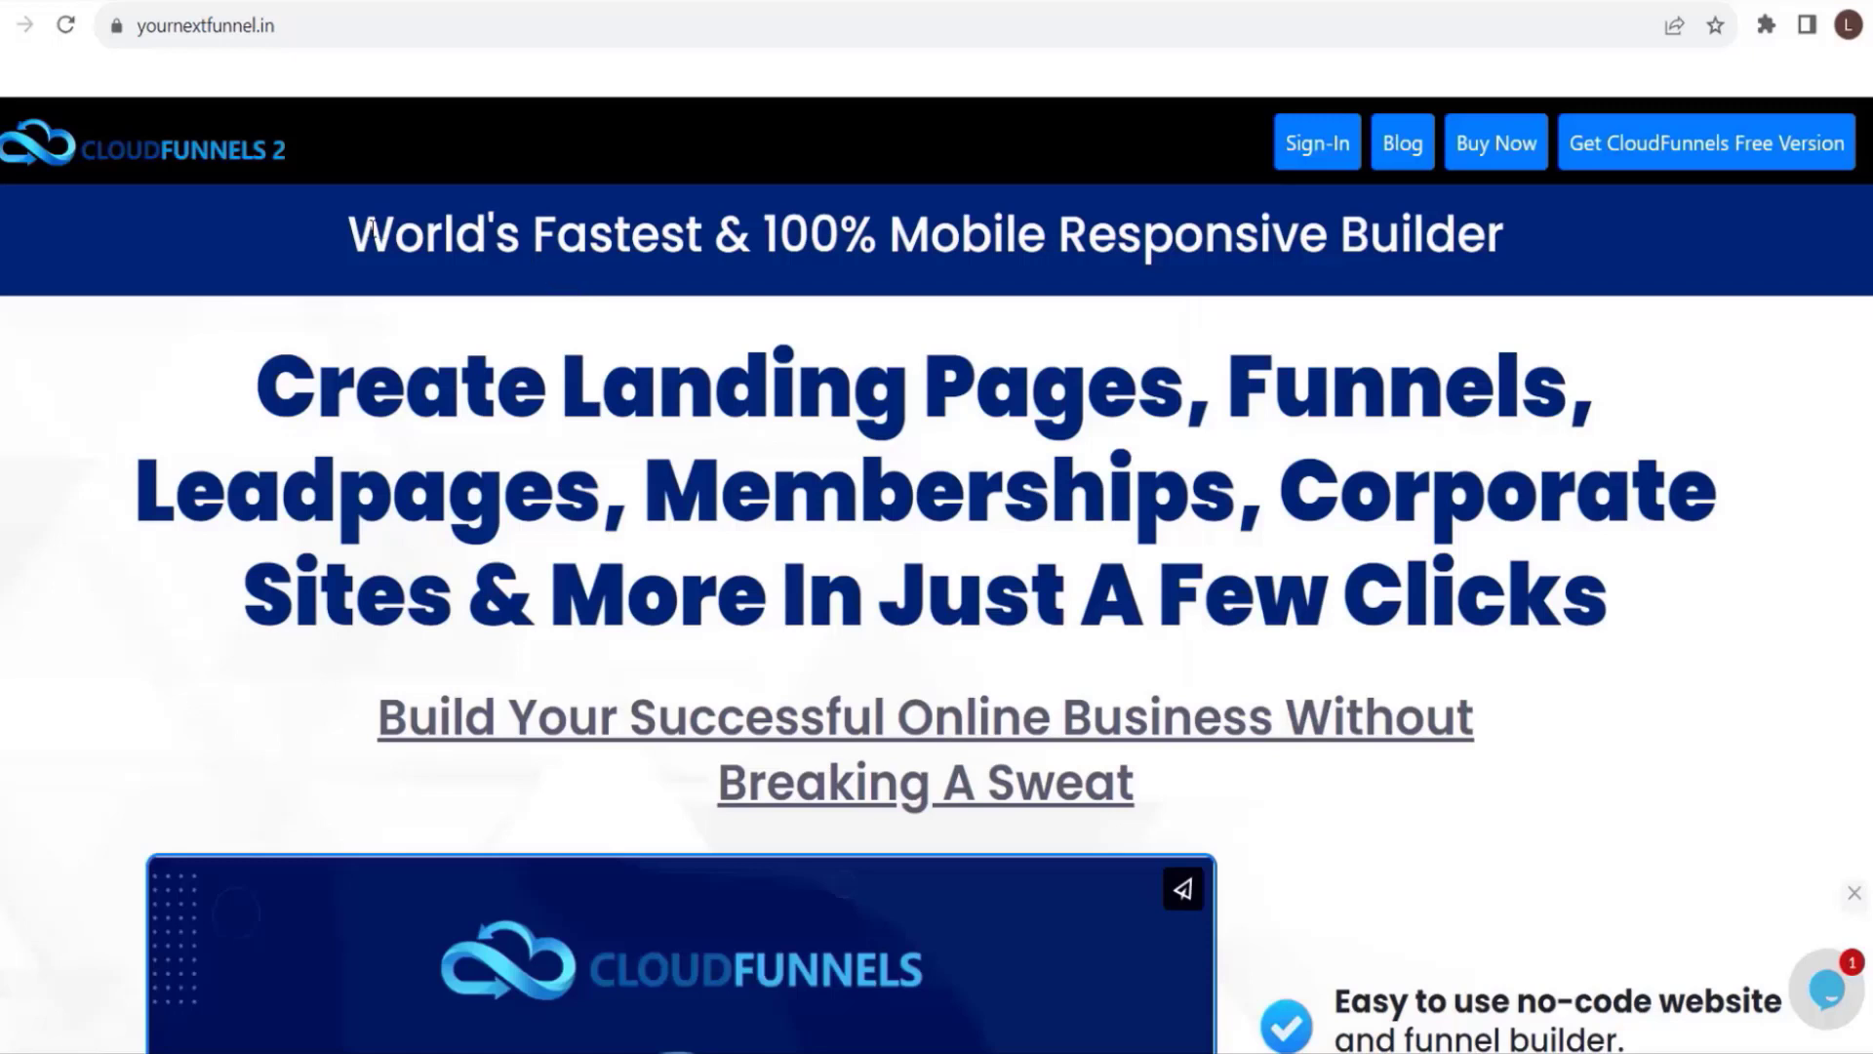
# - Highlight the mobile responsive builder tagline, both headline lines and the online business subheading
pyautogui.moveTo(371, 230); pyautogui.dragTo(1514, 260)
pyautogui.moveTo(208, 418); pyautogui.dragTo(1561, 395)
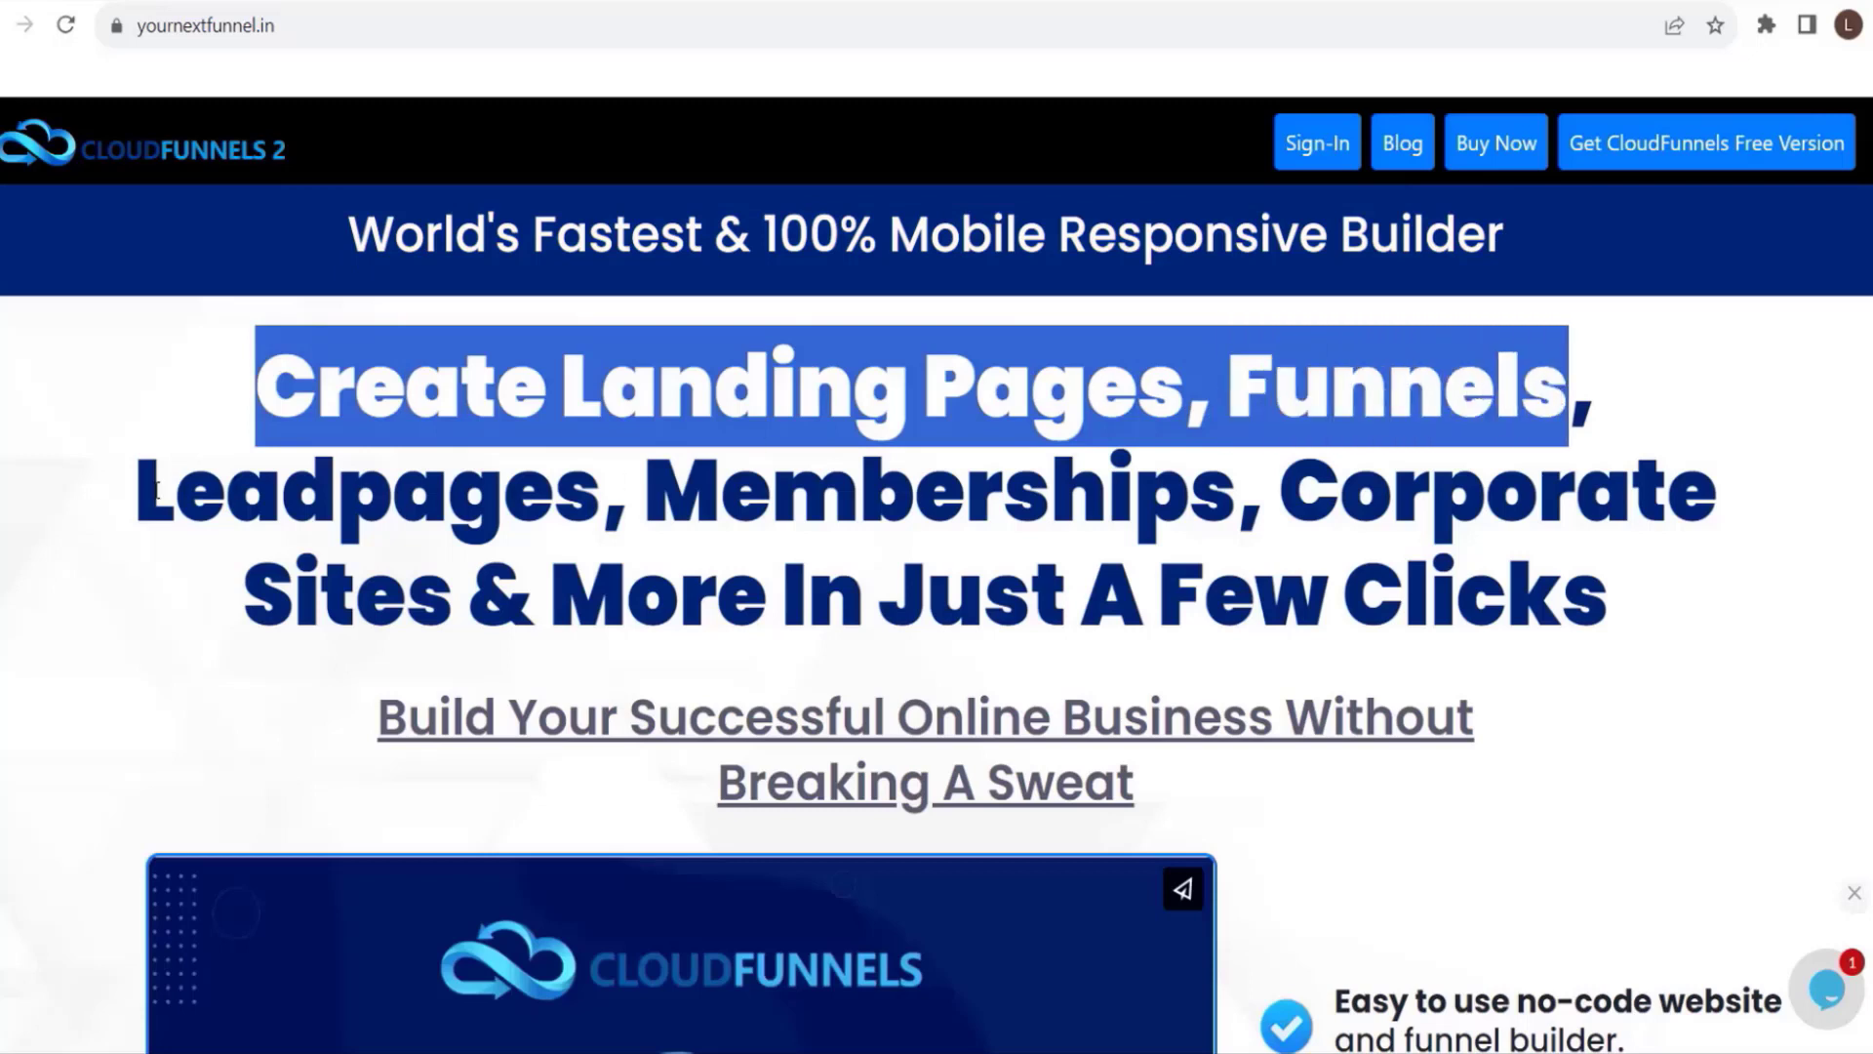
pyautogui.moveTo(156, 487); pyautogui.dragTo(1662, 588)
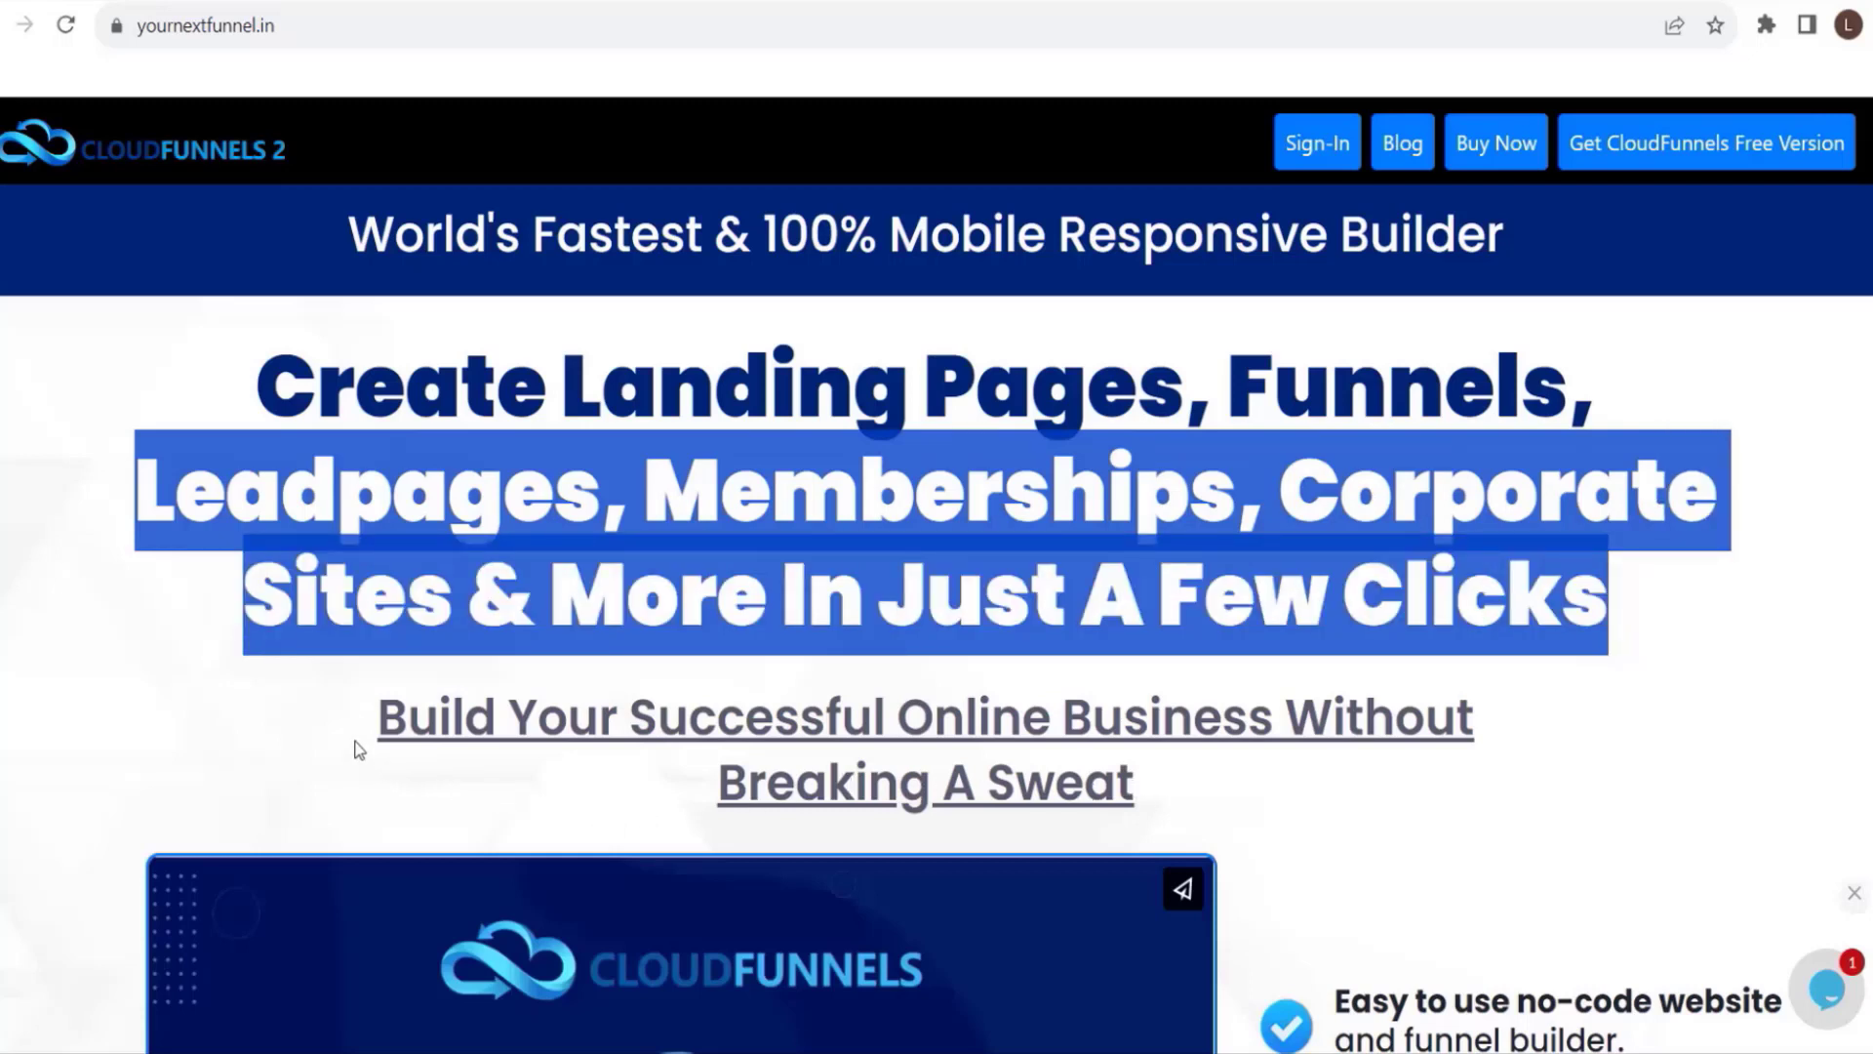
pyautogui.moveTo(371, 731); pyautogui.dragTo(1422, 741)
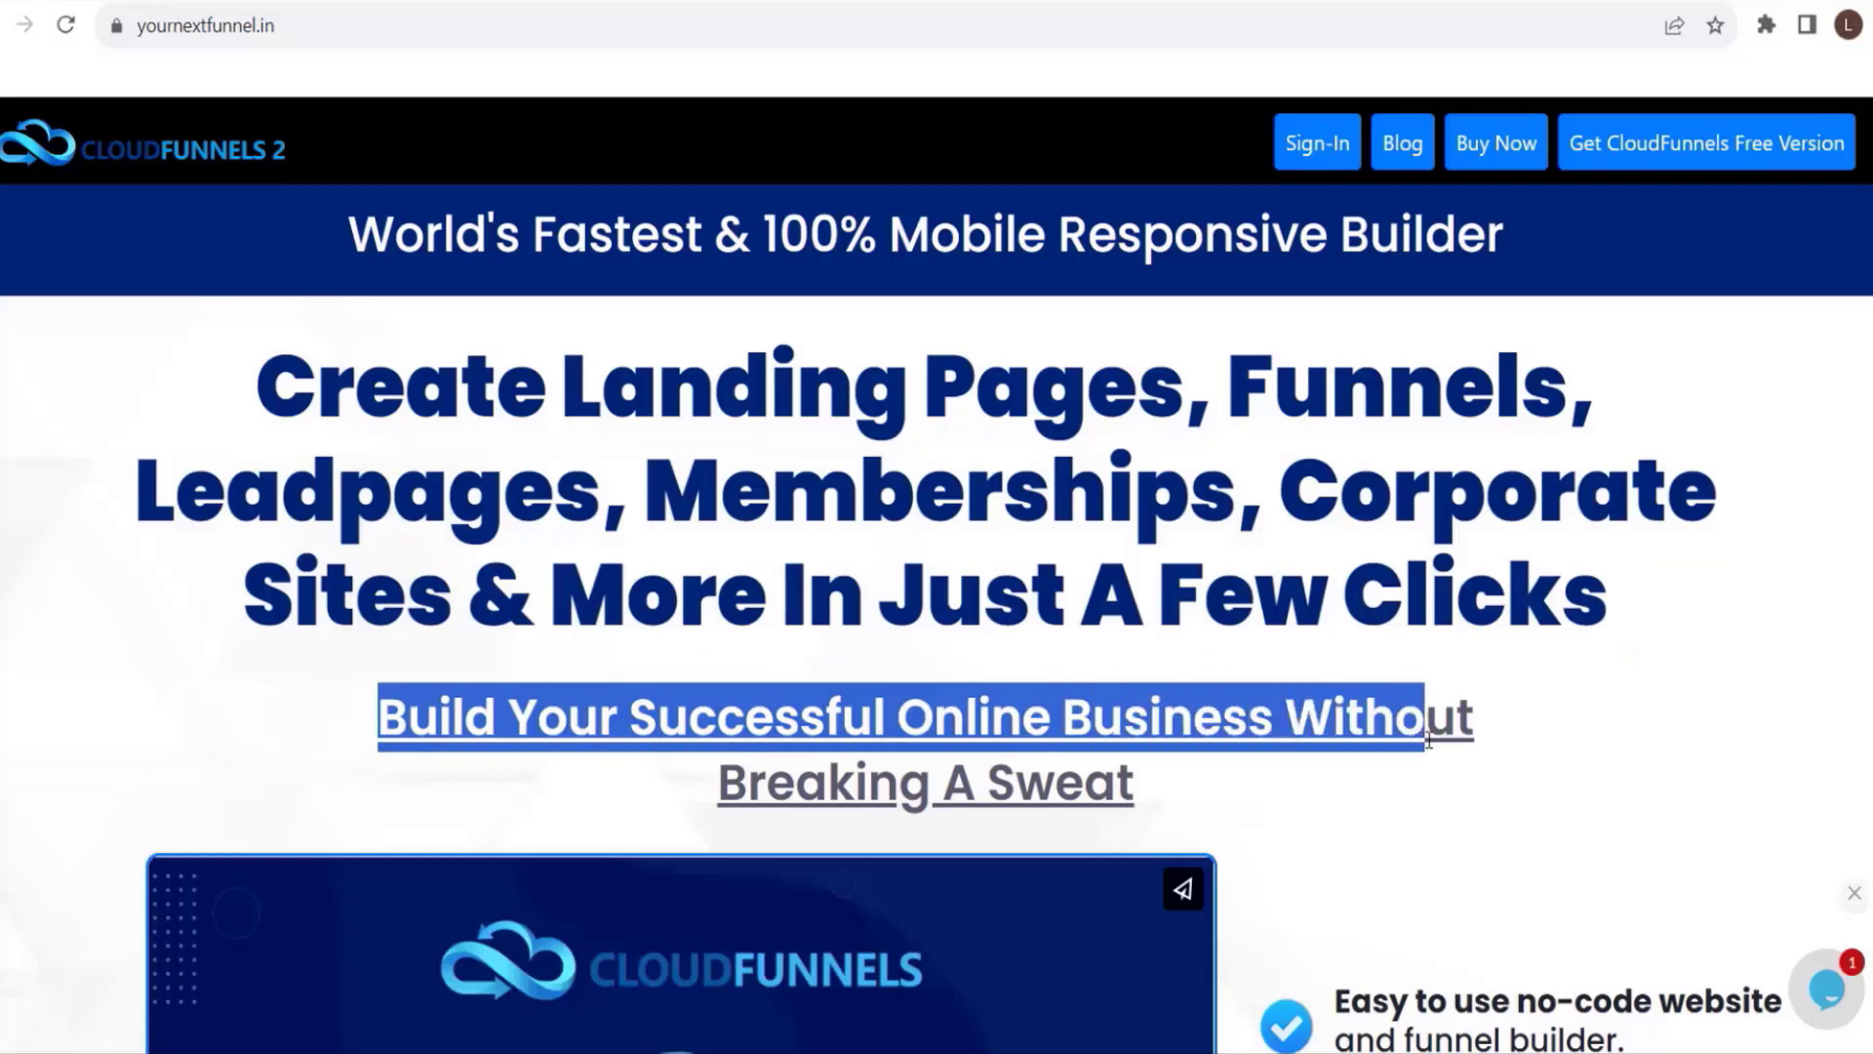
# - Highlight the Create beautiful web pages, funnels with upsells, and Grab leads & send emails cards
pyautogui.moveTo(232, 429); pyautogui.dragTo(952, 705)
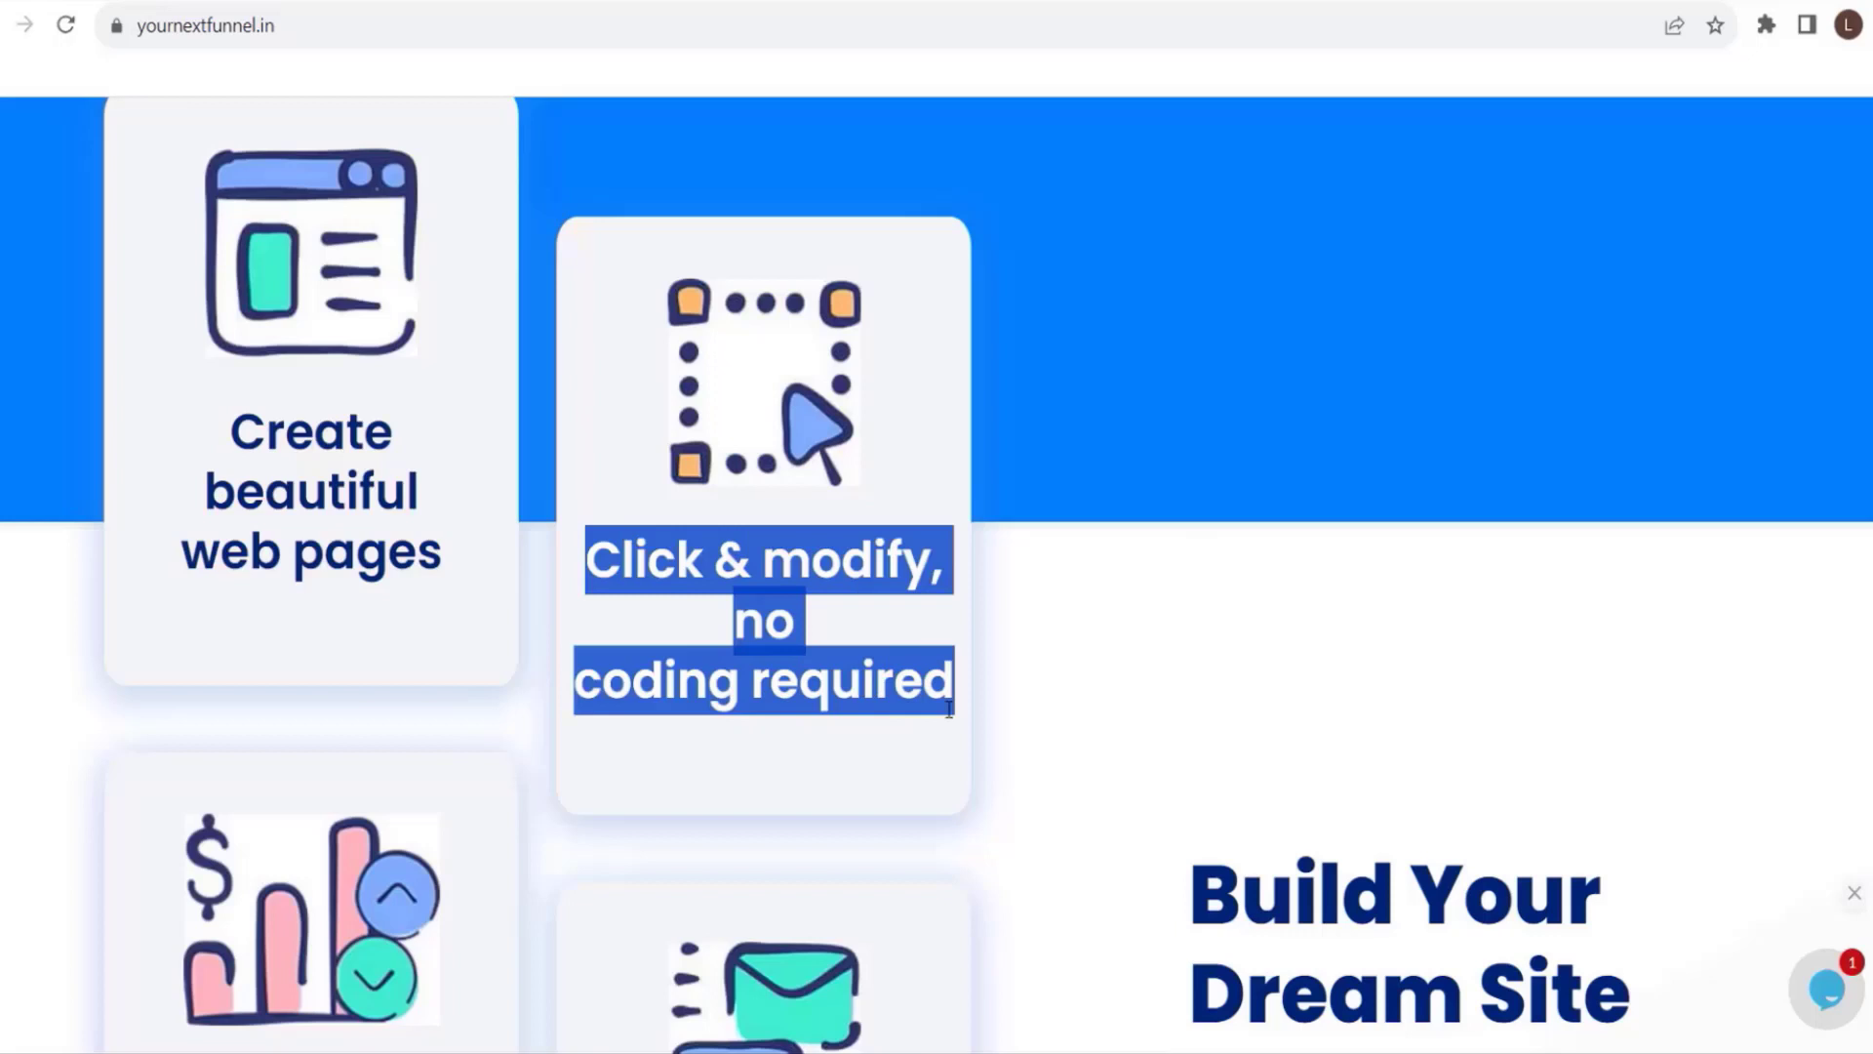
pyautogui.scroll(-5, 946, 706)
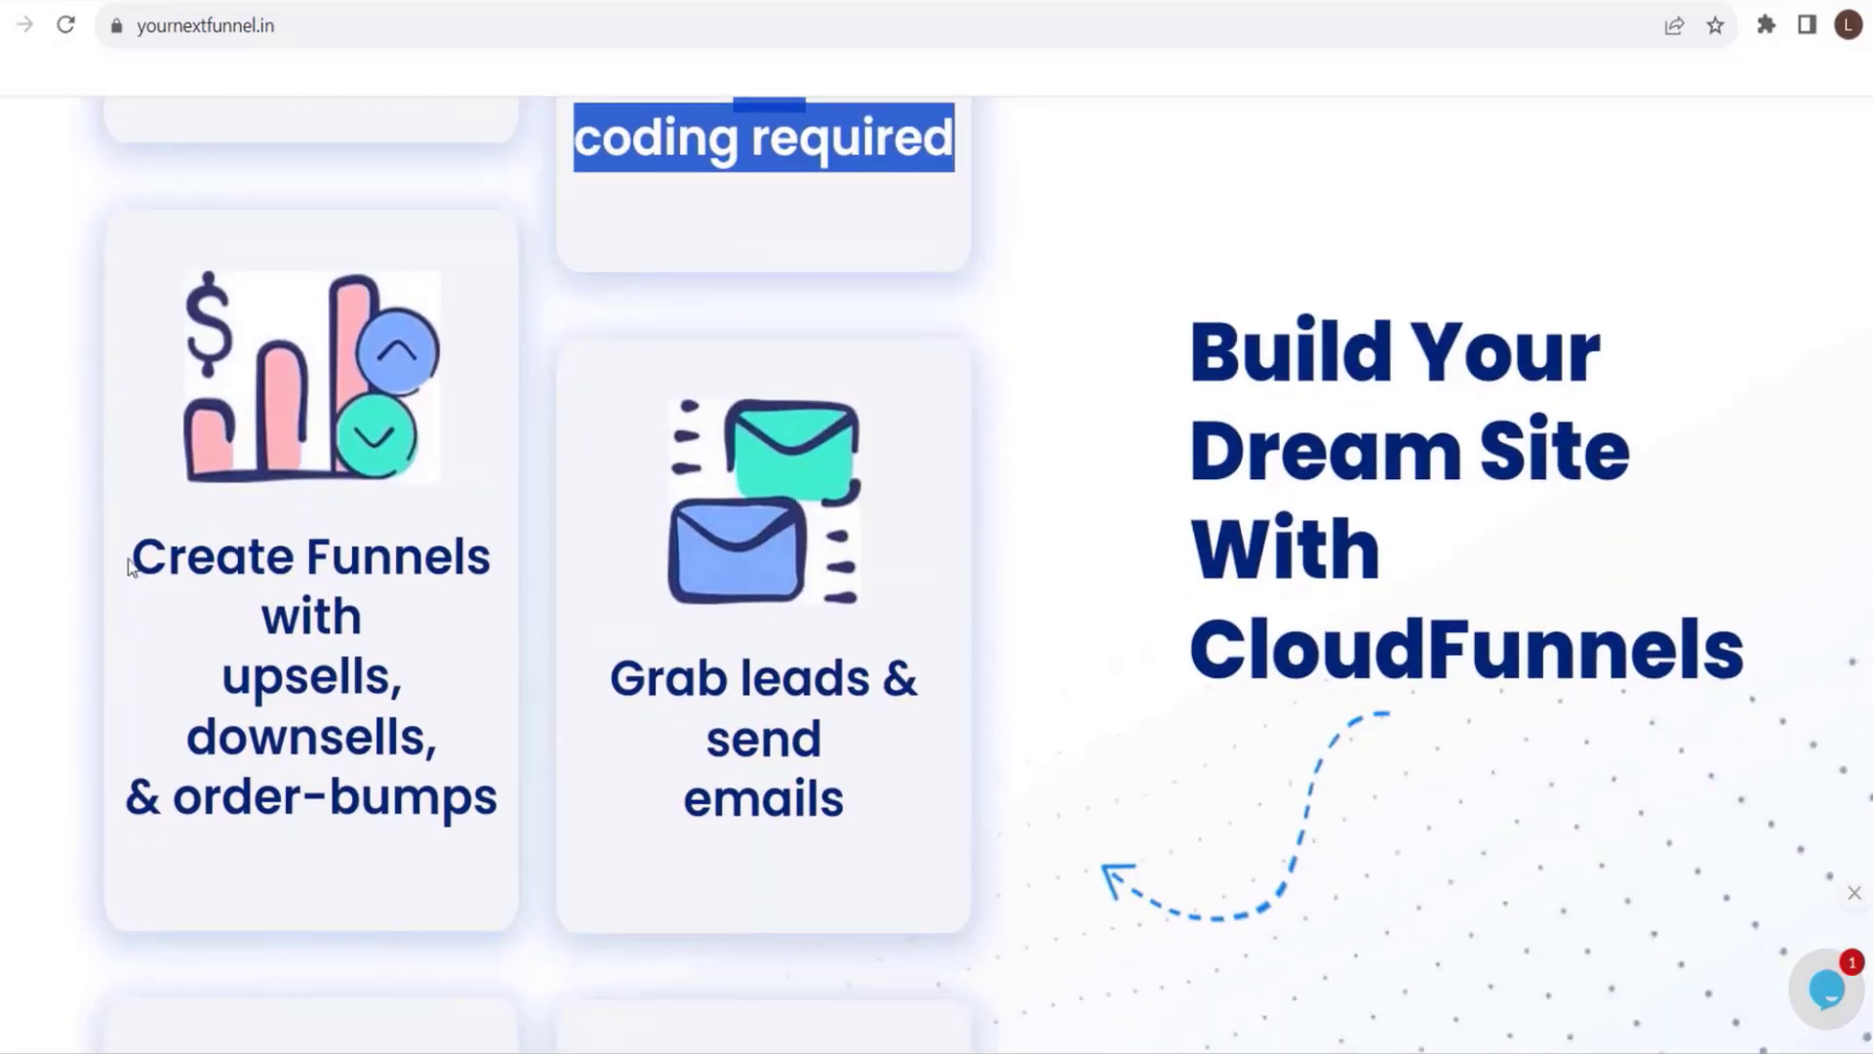
pyautogui.moveTo(133, 564); pyautogui.dragTo(500, 795)
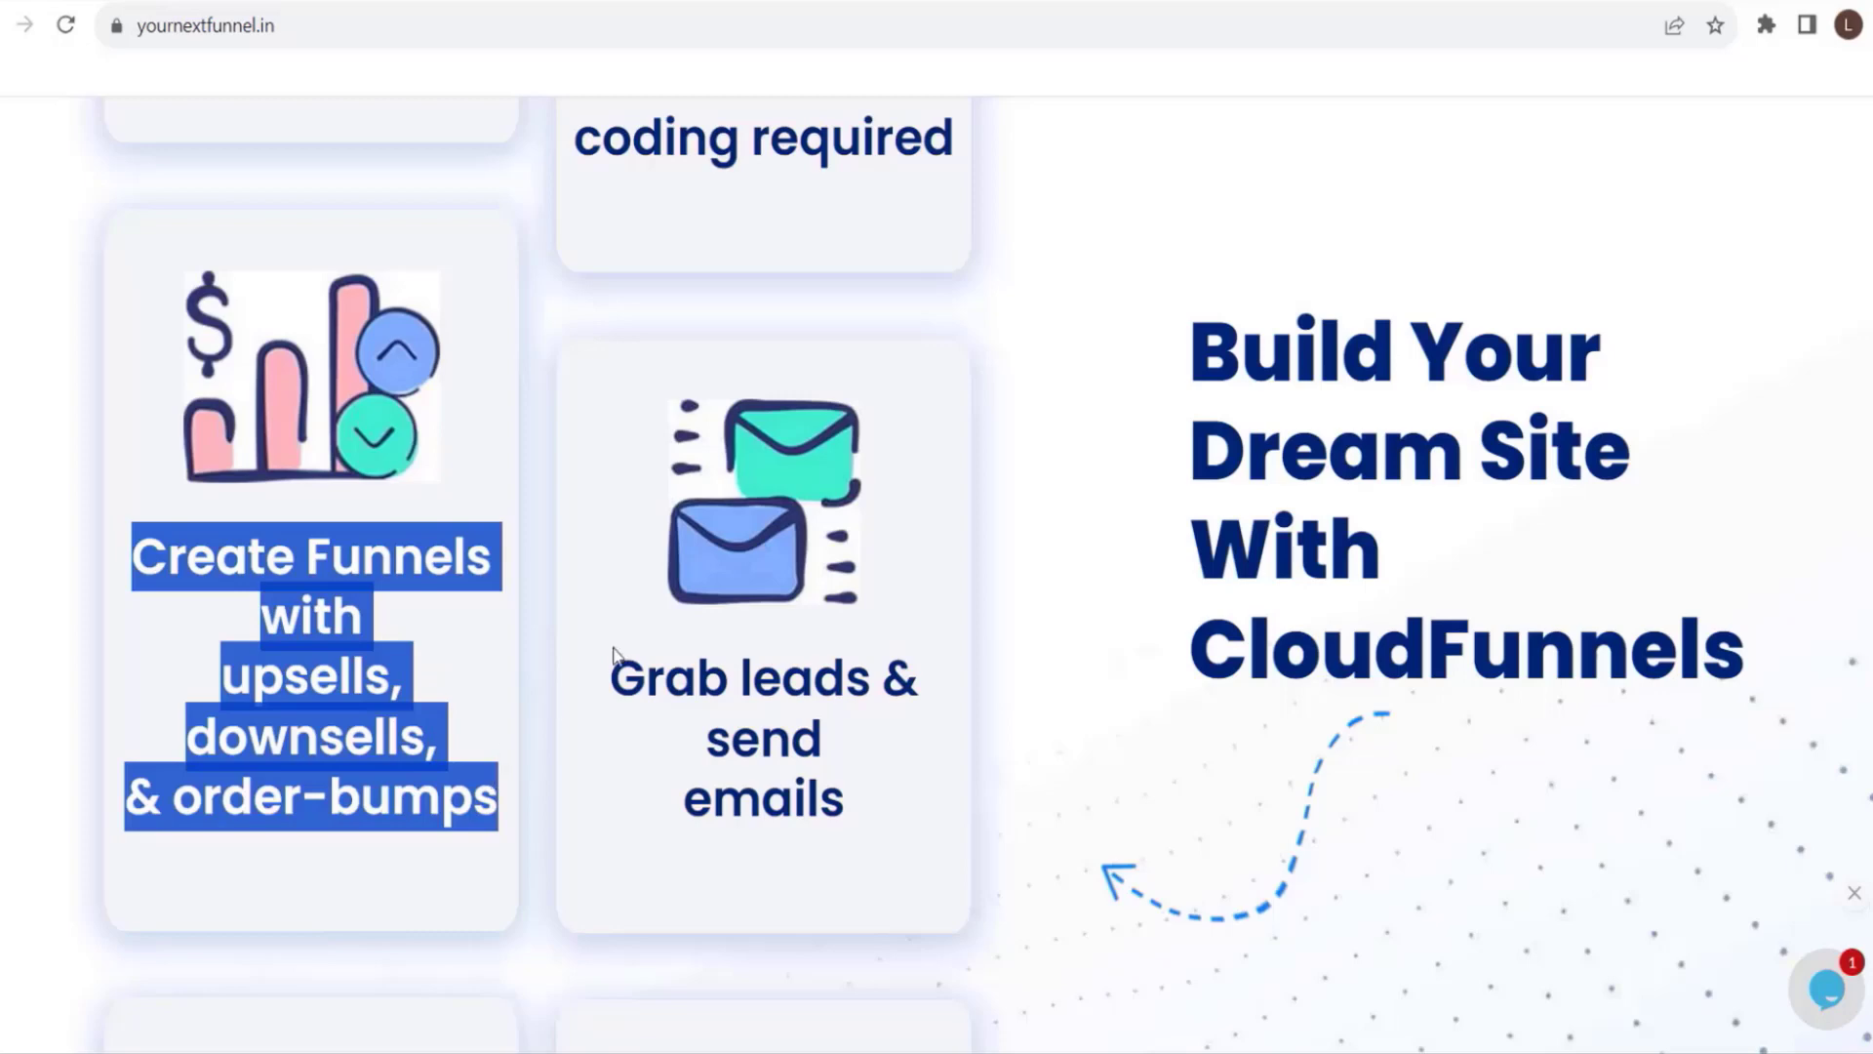
pyautogui.moveTo(615, 660); pyautogui.dragTo(924, 799)
# - Highlight the payment gateways and Memberships card headings, continuing down to the features list
pyautogui.scroll(-8, 924, 803)
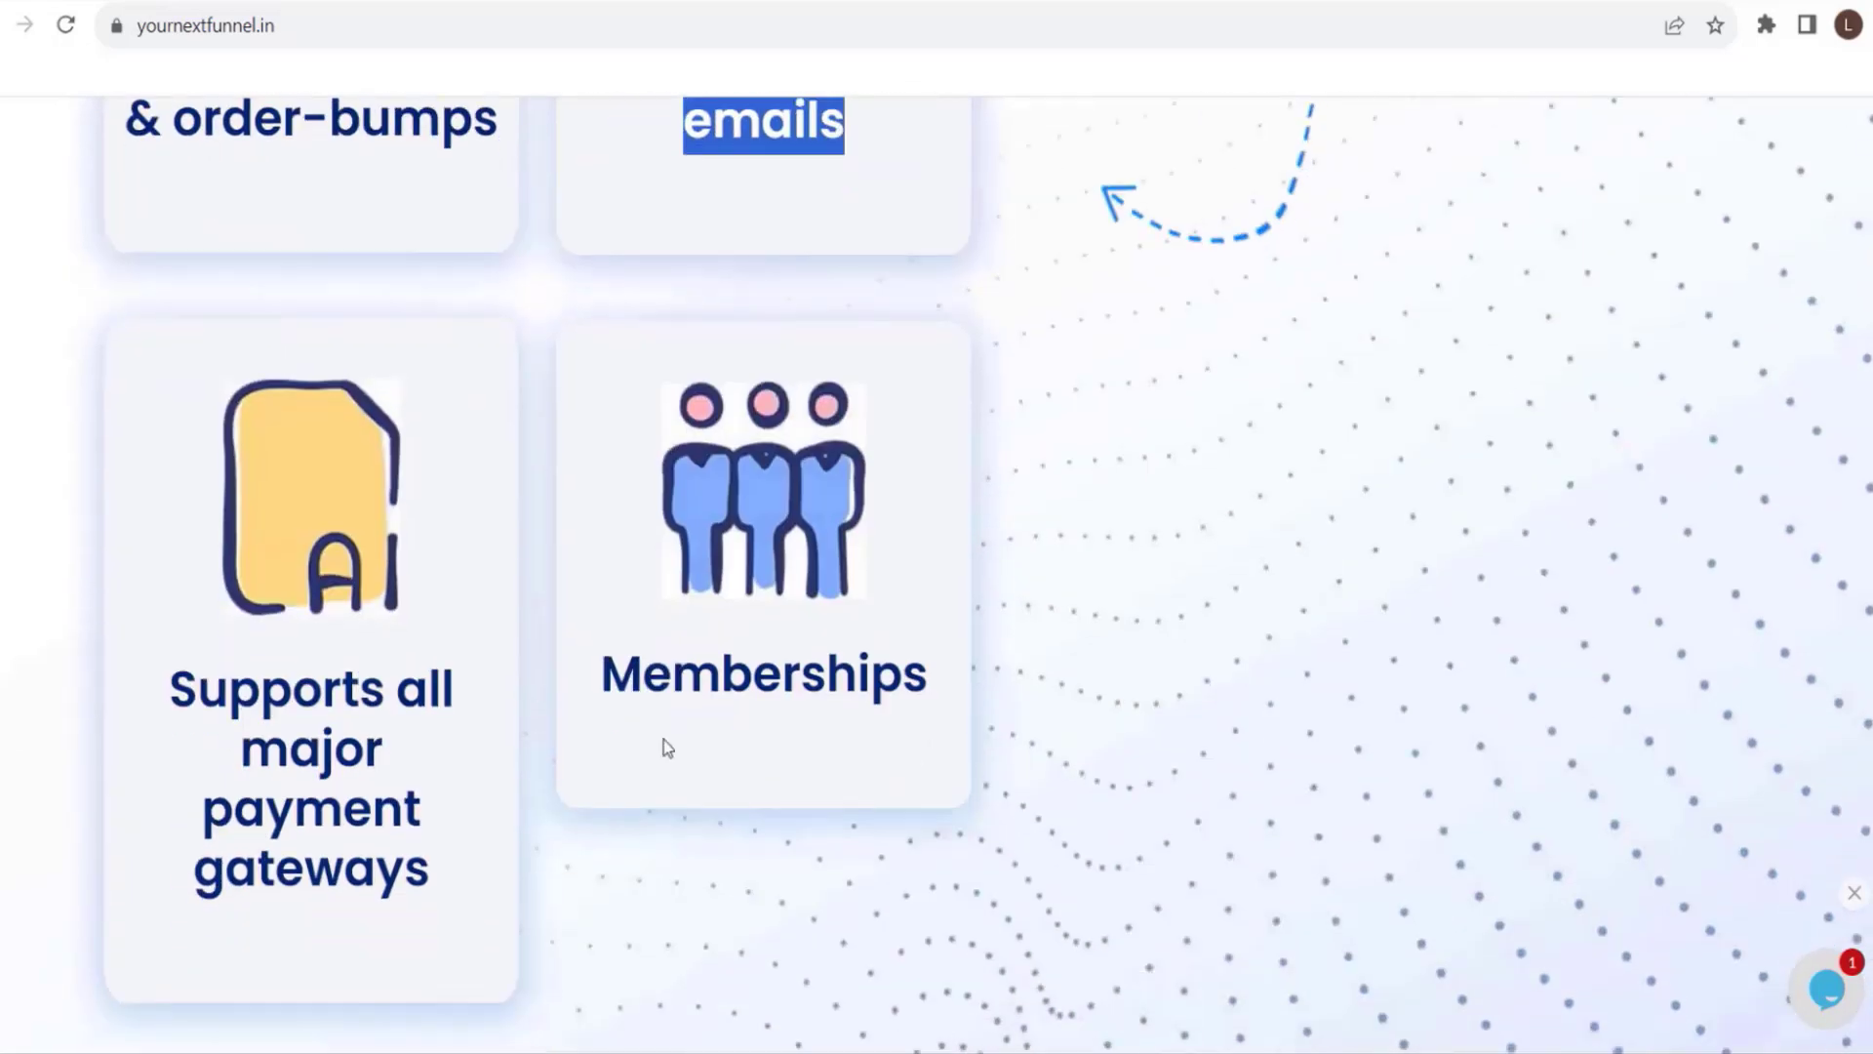
pyautogui.moveTo(158, 542); pyautogui.dragTo(489, 723)
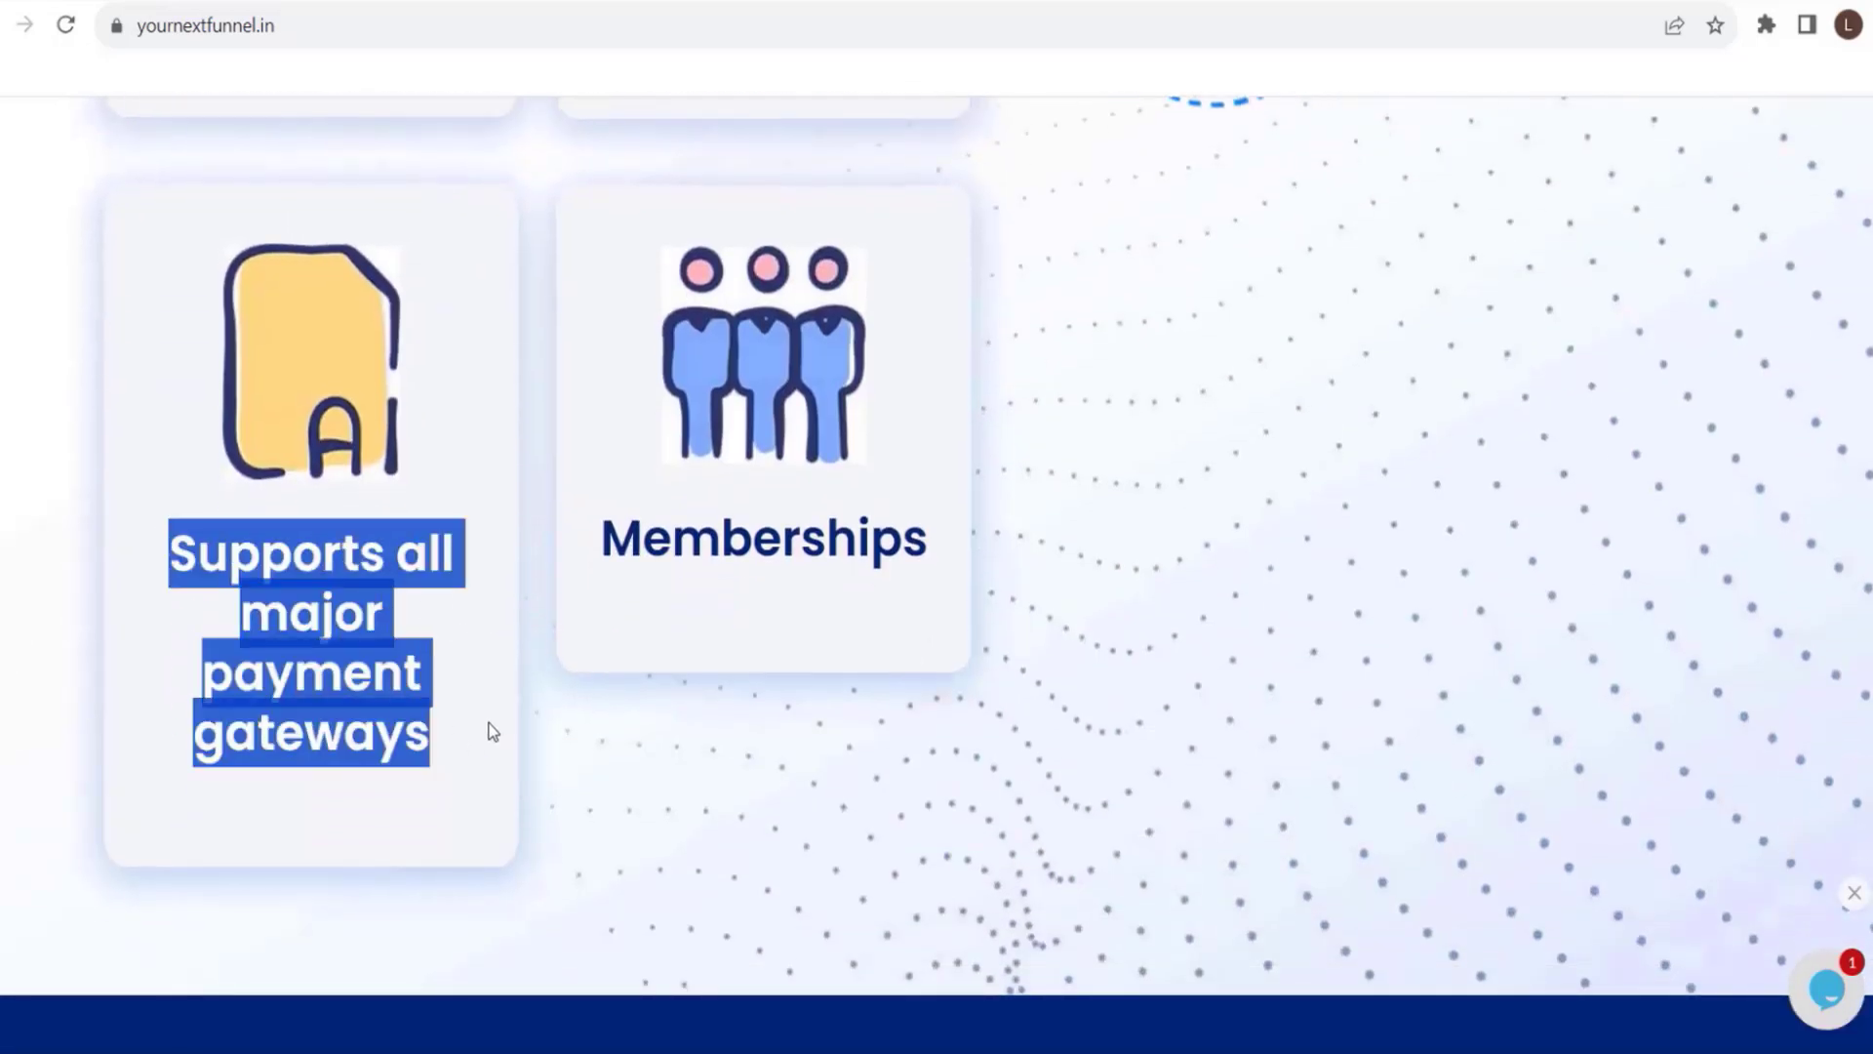
pyautogui.moveTo(598, 526); pyautogui.dragTo(1078, 597)
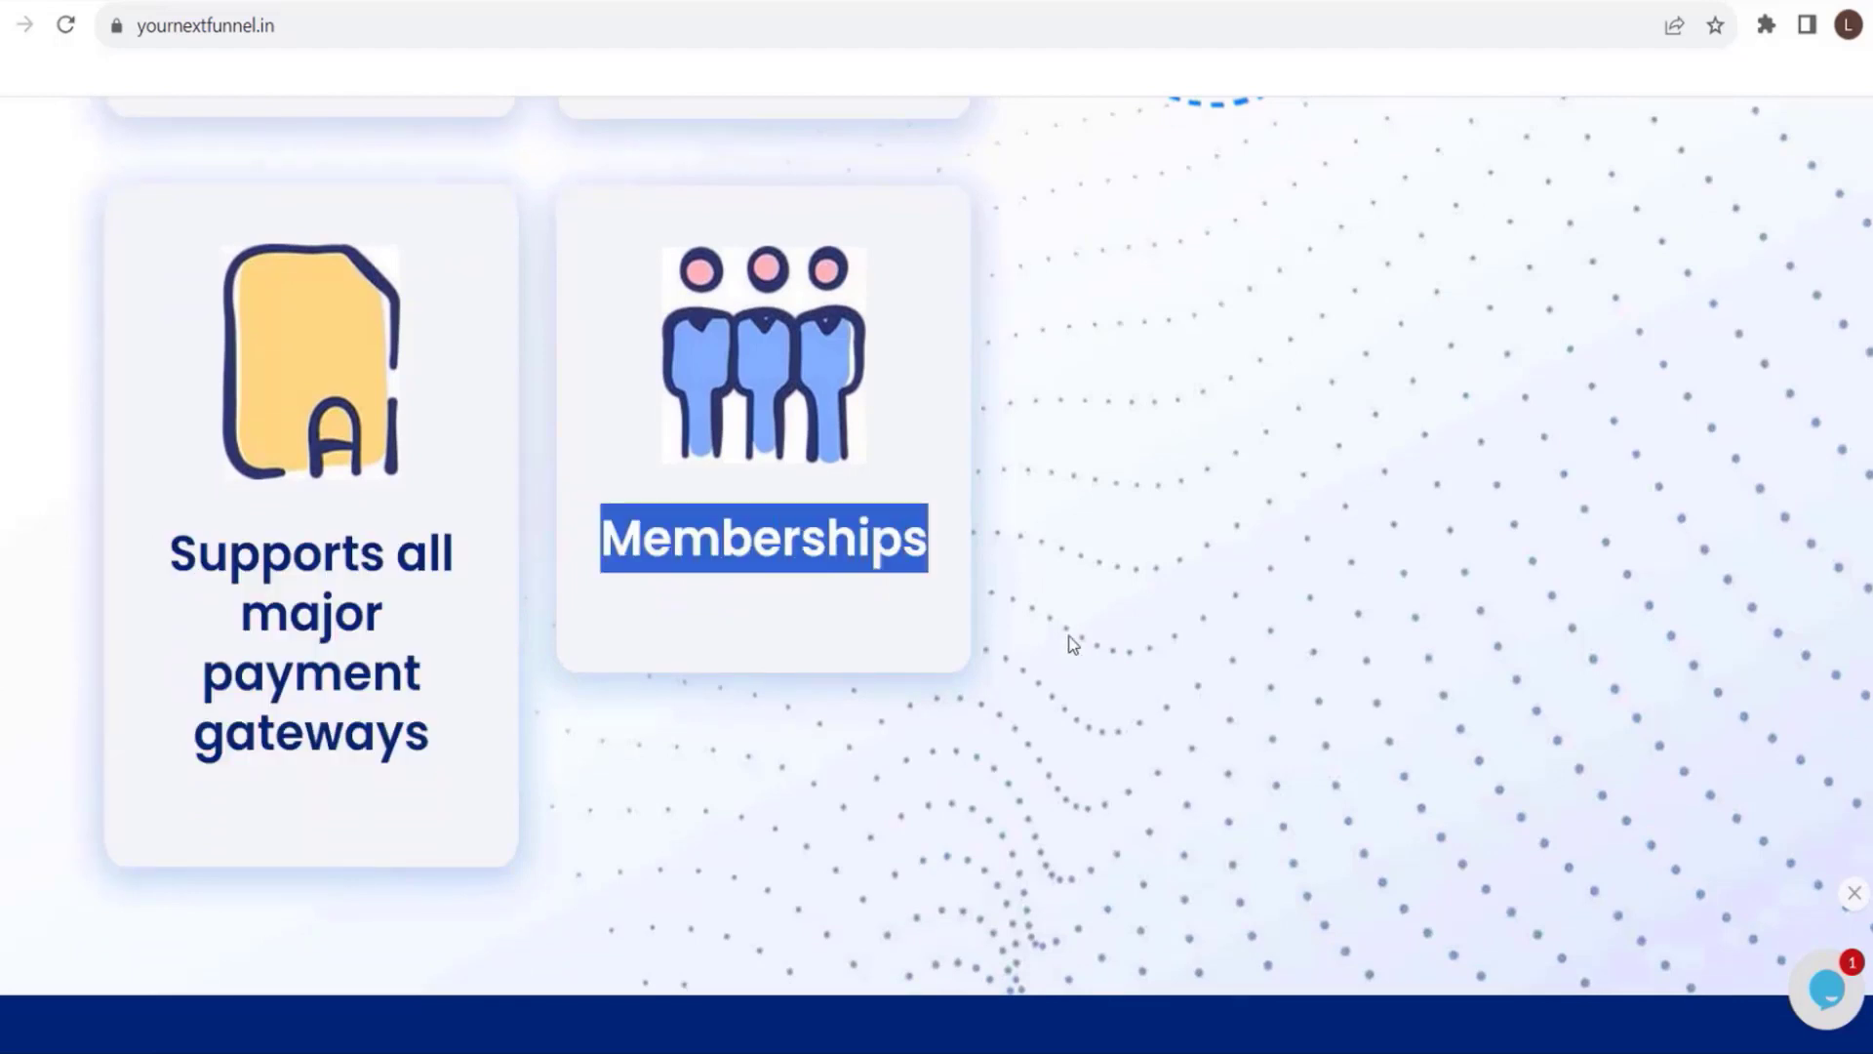
pyautogui.scroll(-10, 1063, 671)
pyautogui.moveTo(255, 673); pyautogui.dragTo(449, 739)
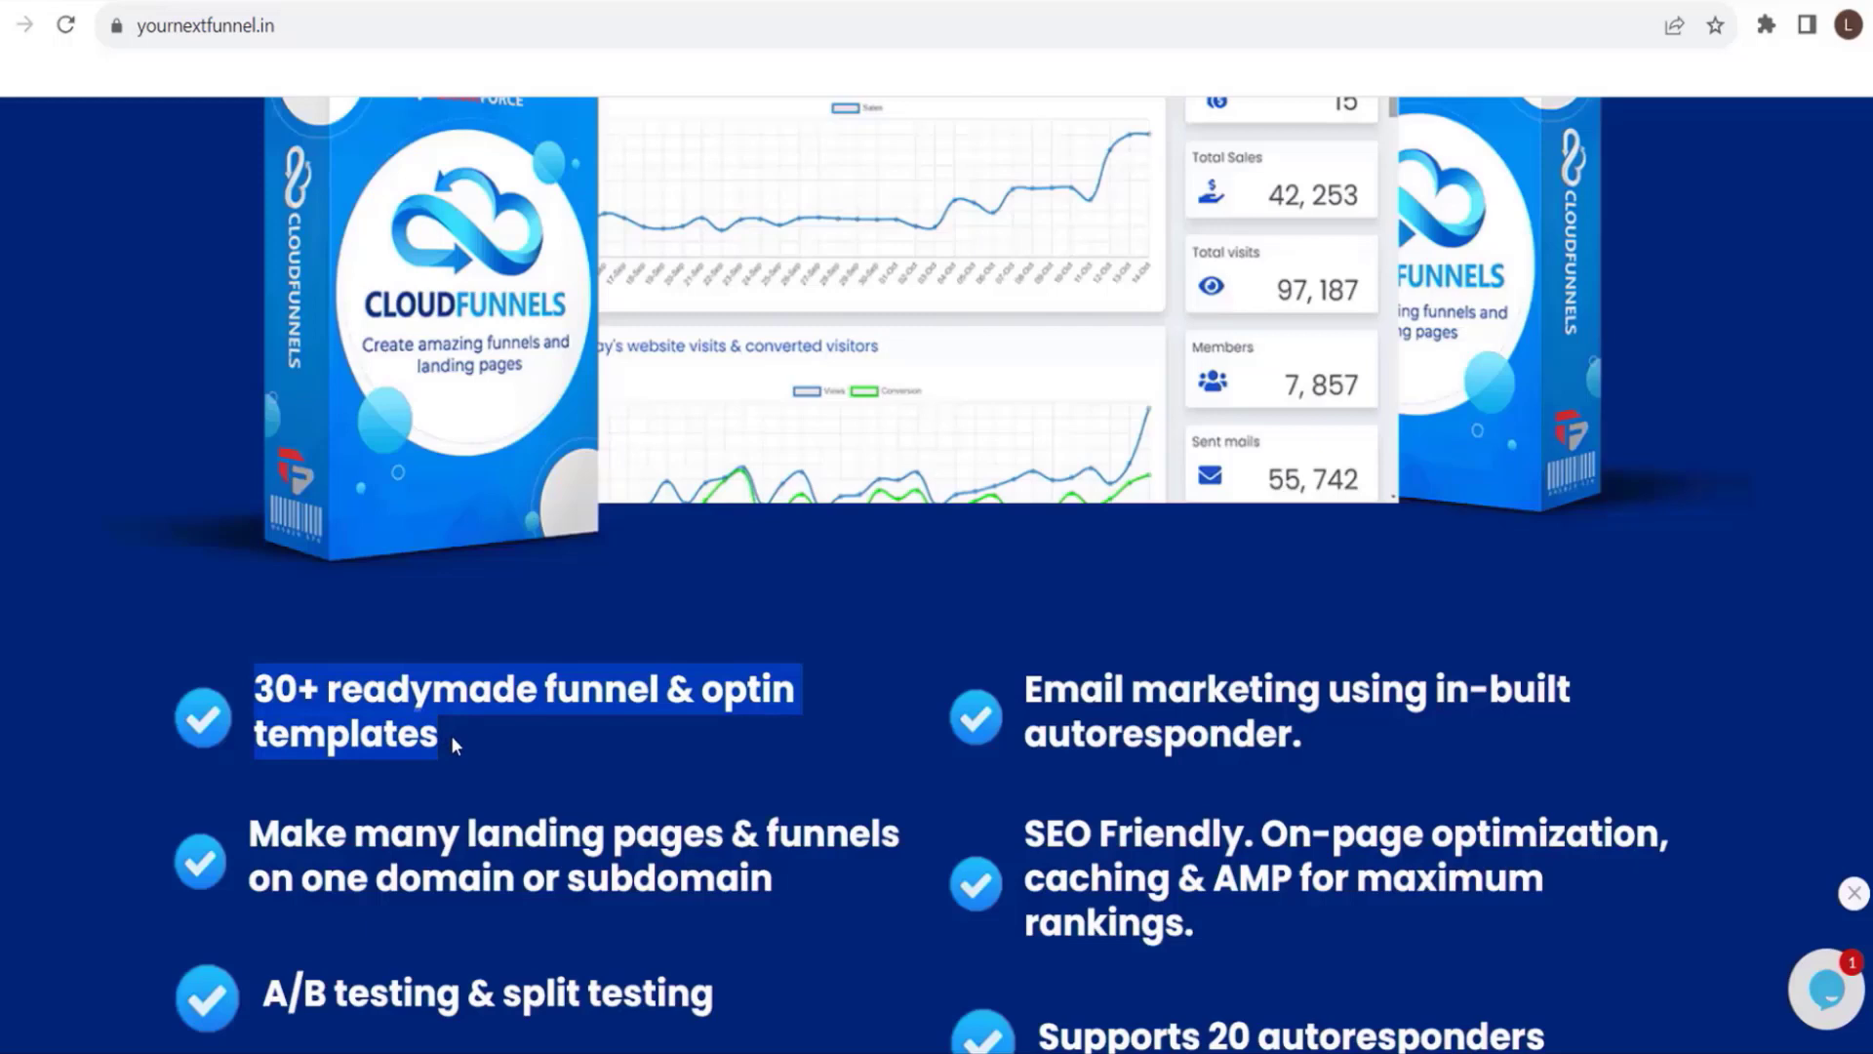
pyautogui.moveTo(1048, 688); pyautogui.dragTo(1369, 730)
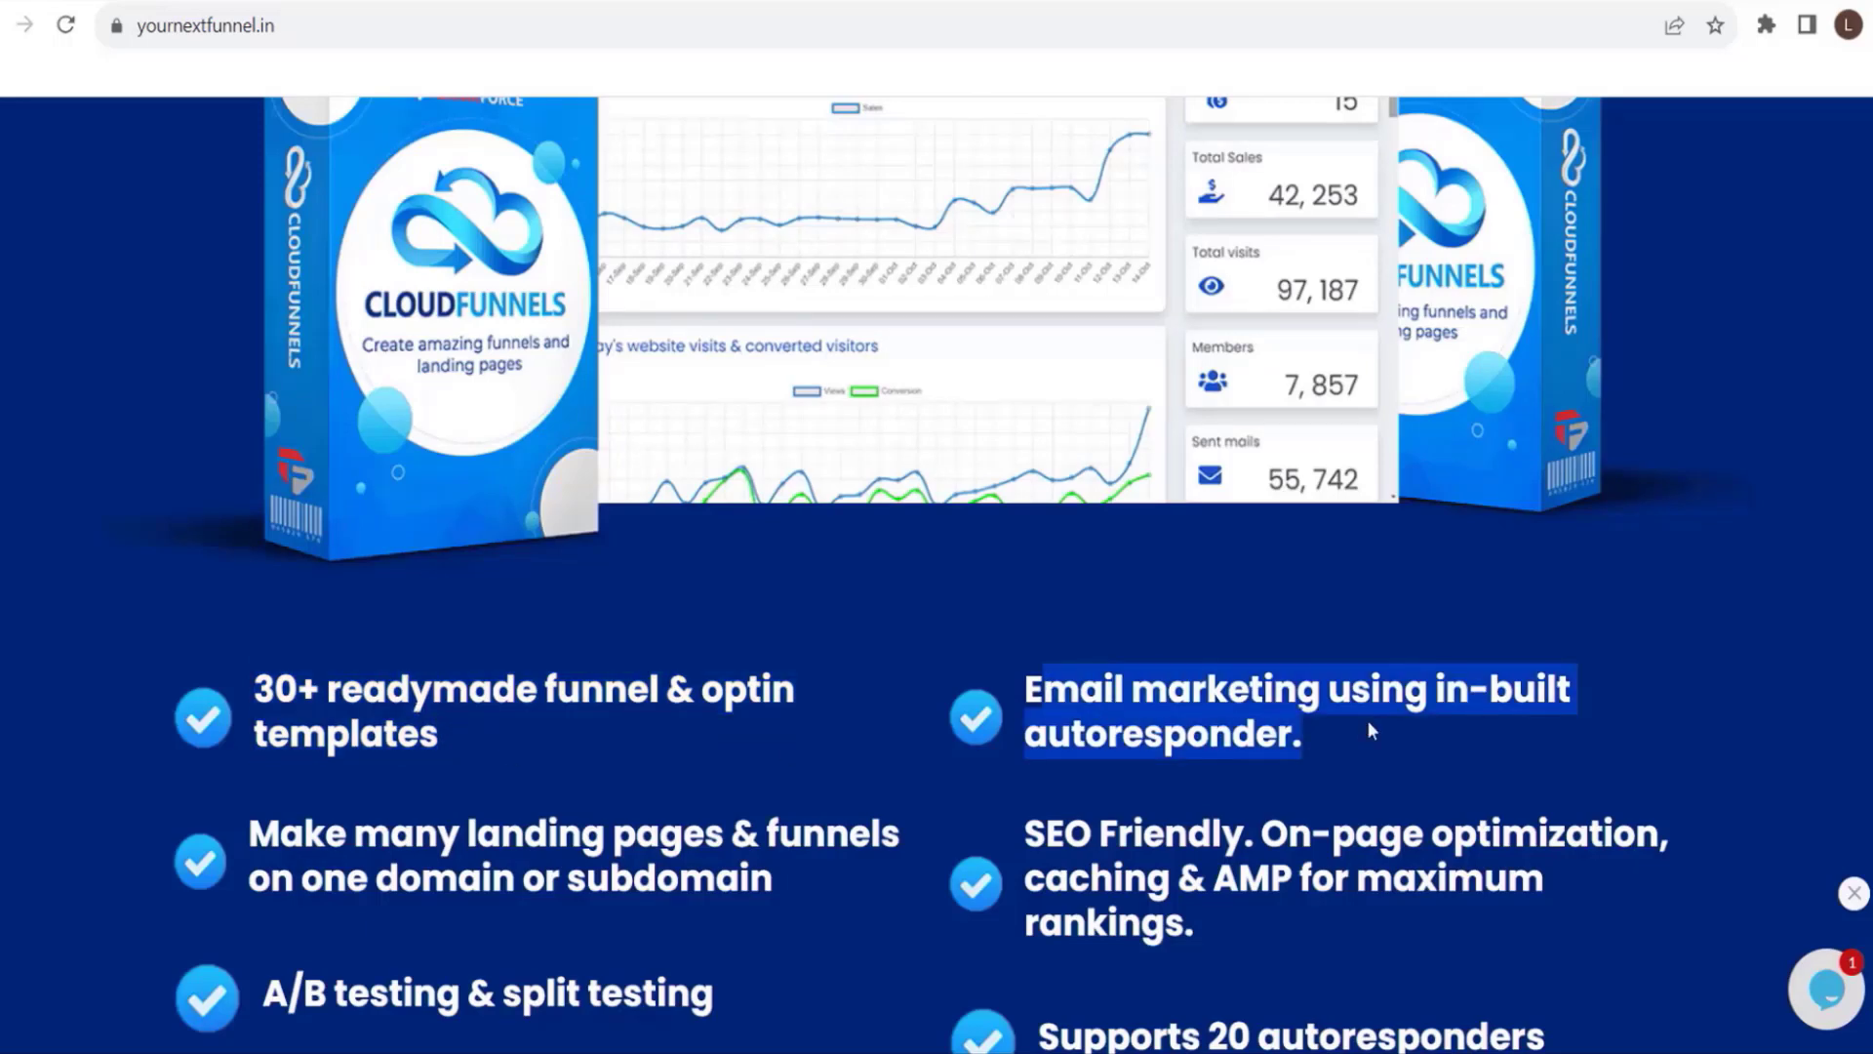
pyautogui.scroll(-7, 1368, 720)
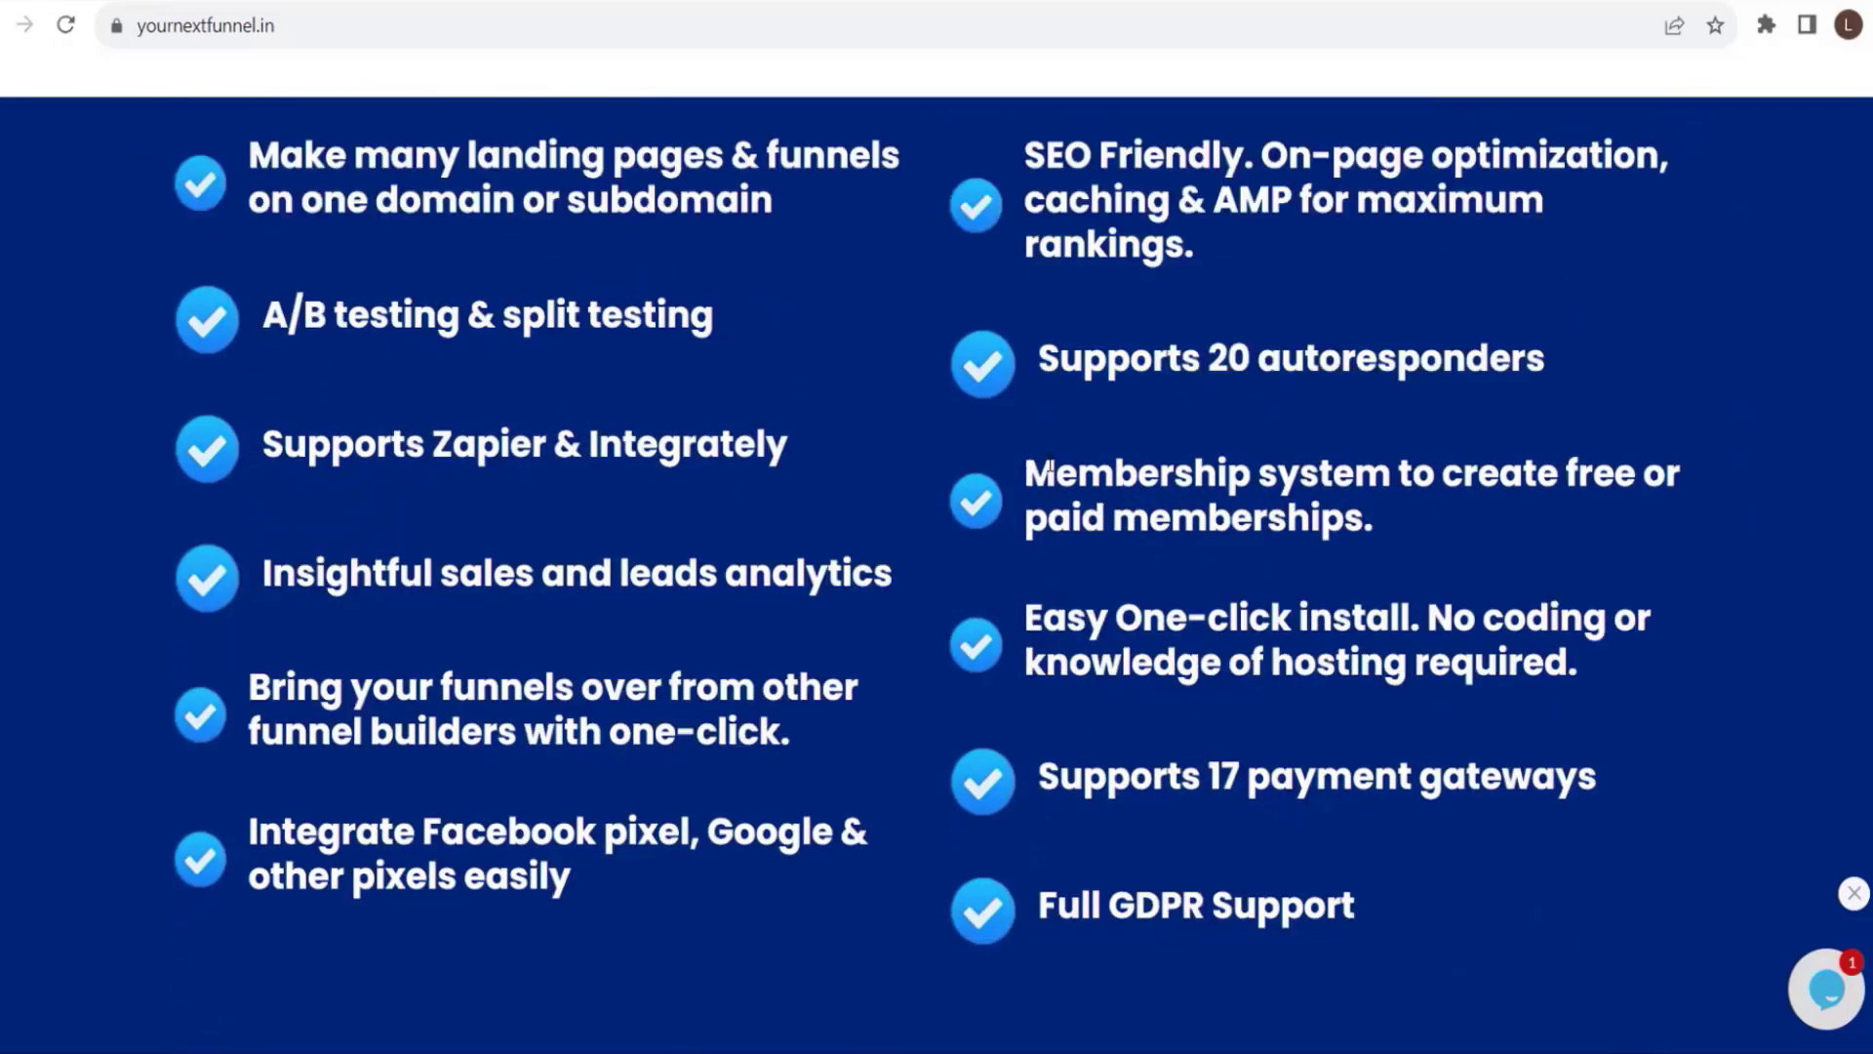
pyautogui.moveTo(1028, 473); pyautogui.dragTo(1369, 536)
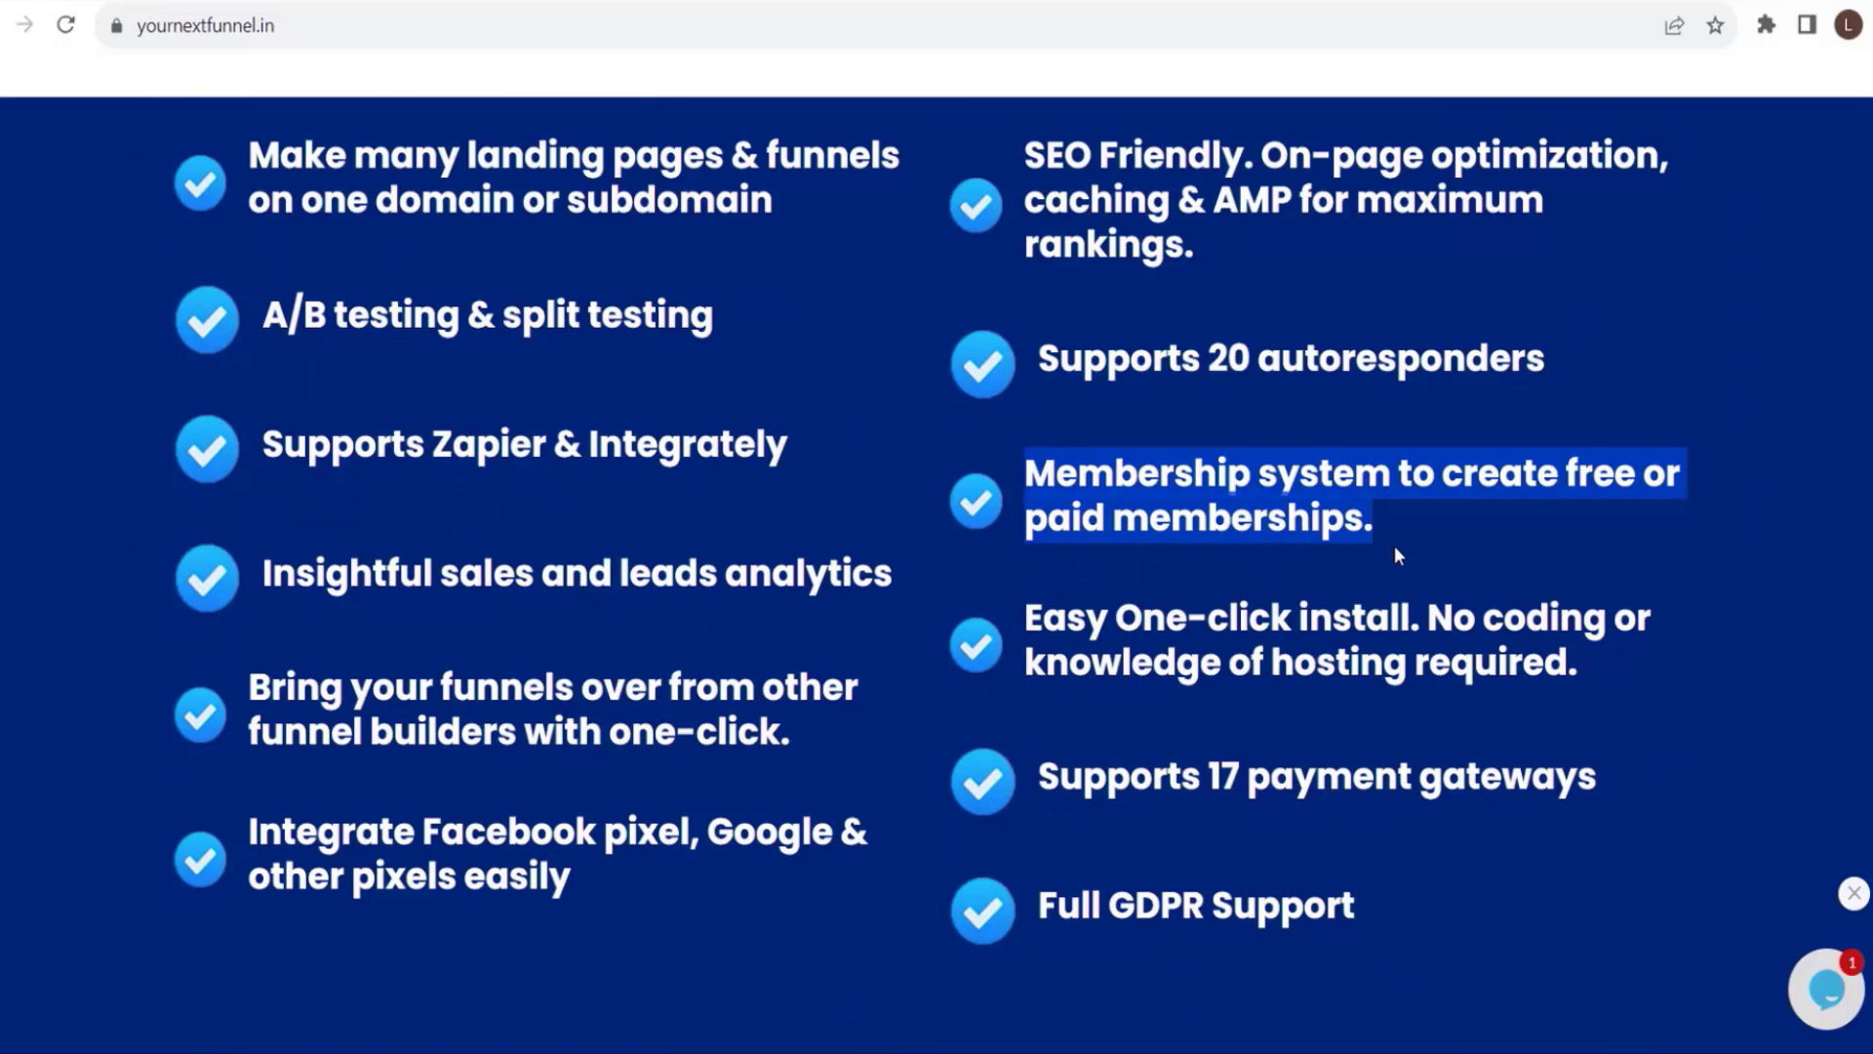
pyautogui.moveTo(1042, 617); pyautogui.dragTo(1596, 664)
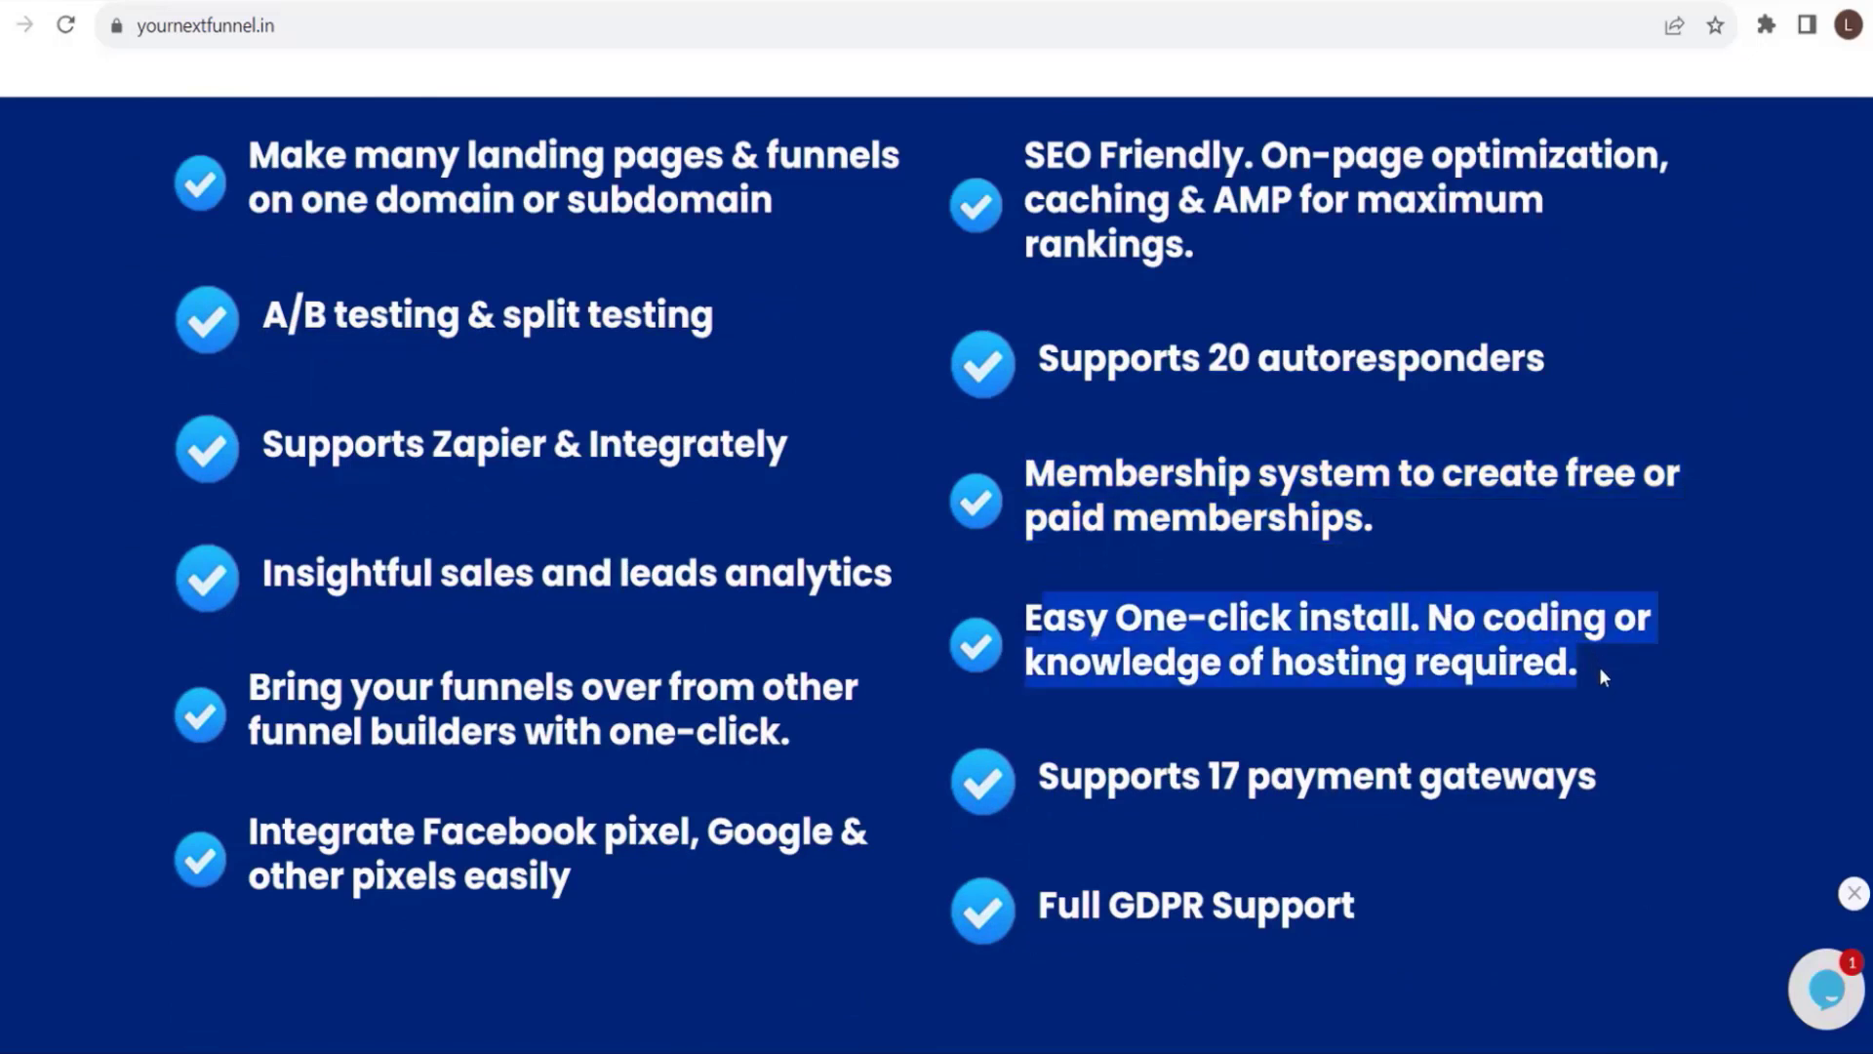
pyautogui.scroll(10, 1600, 666)
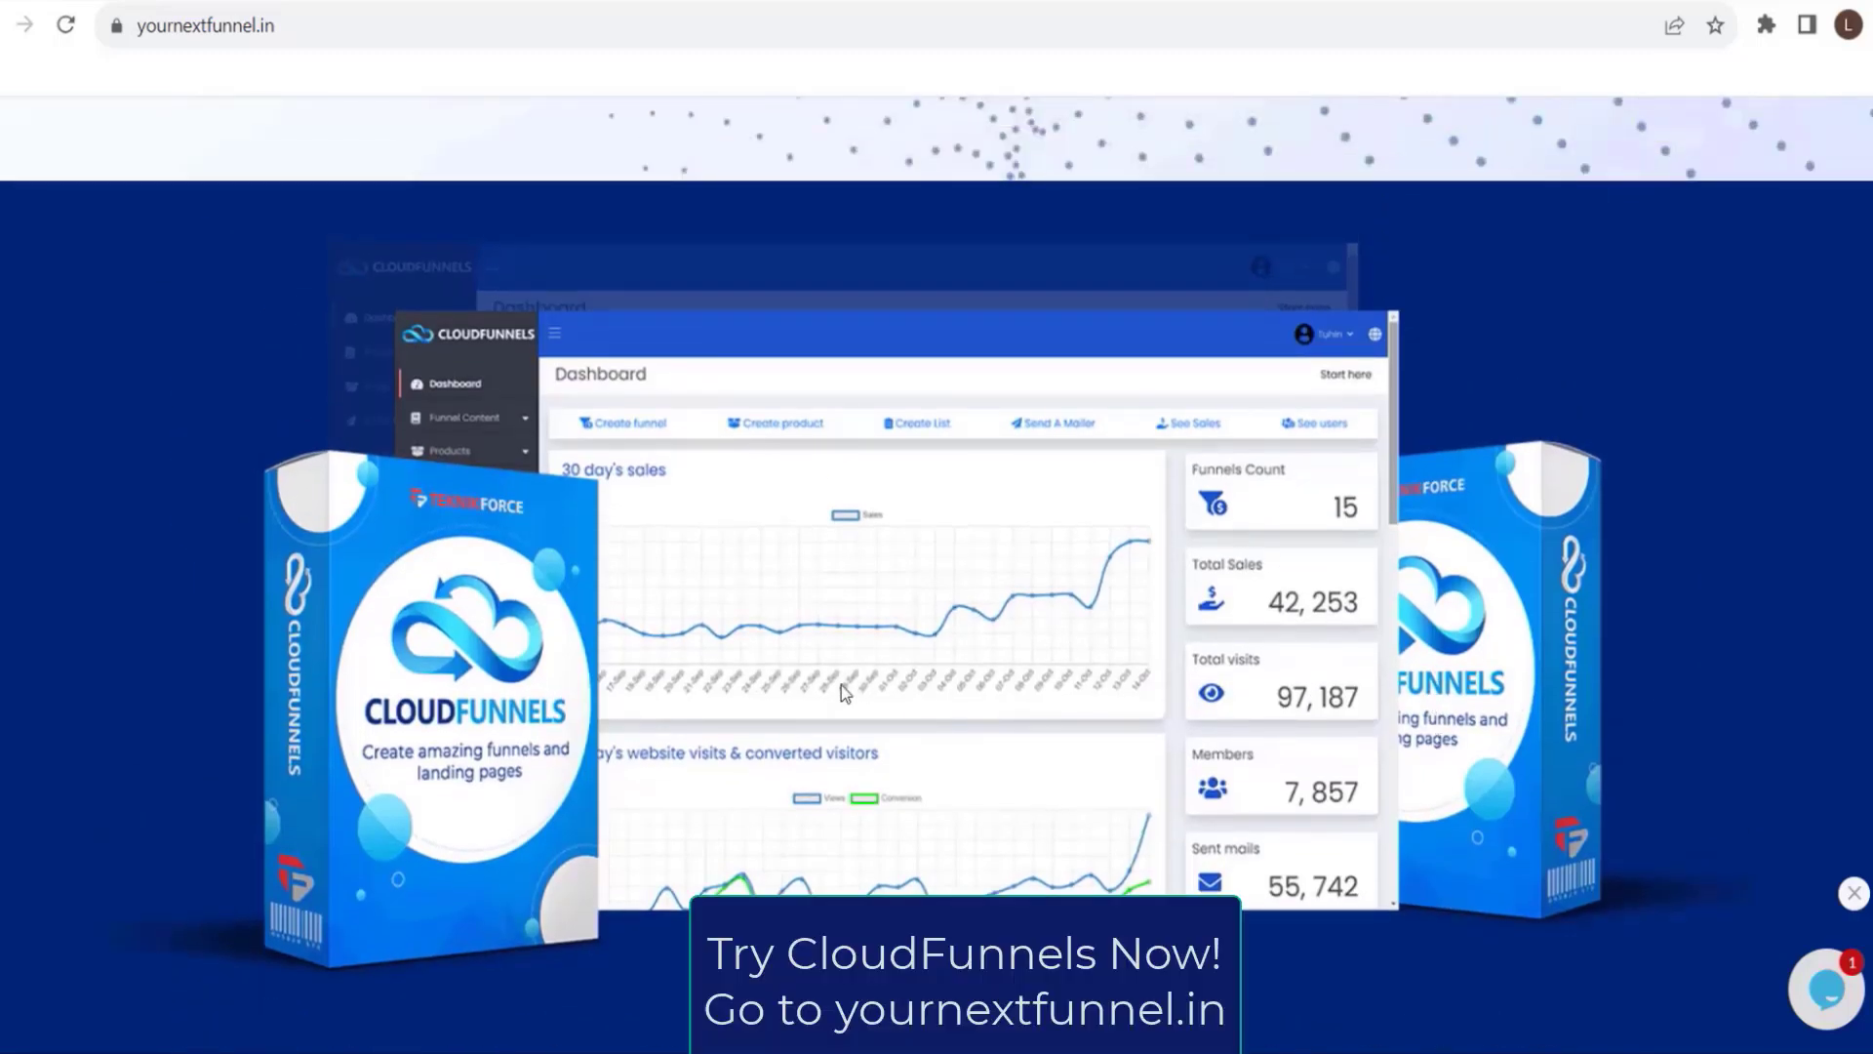
pyautogui.scroll(-1, 494, 683)
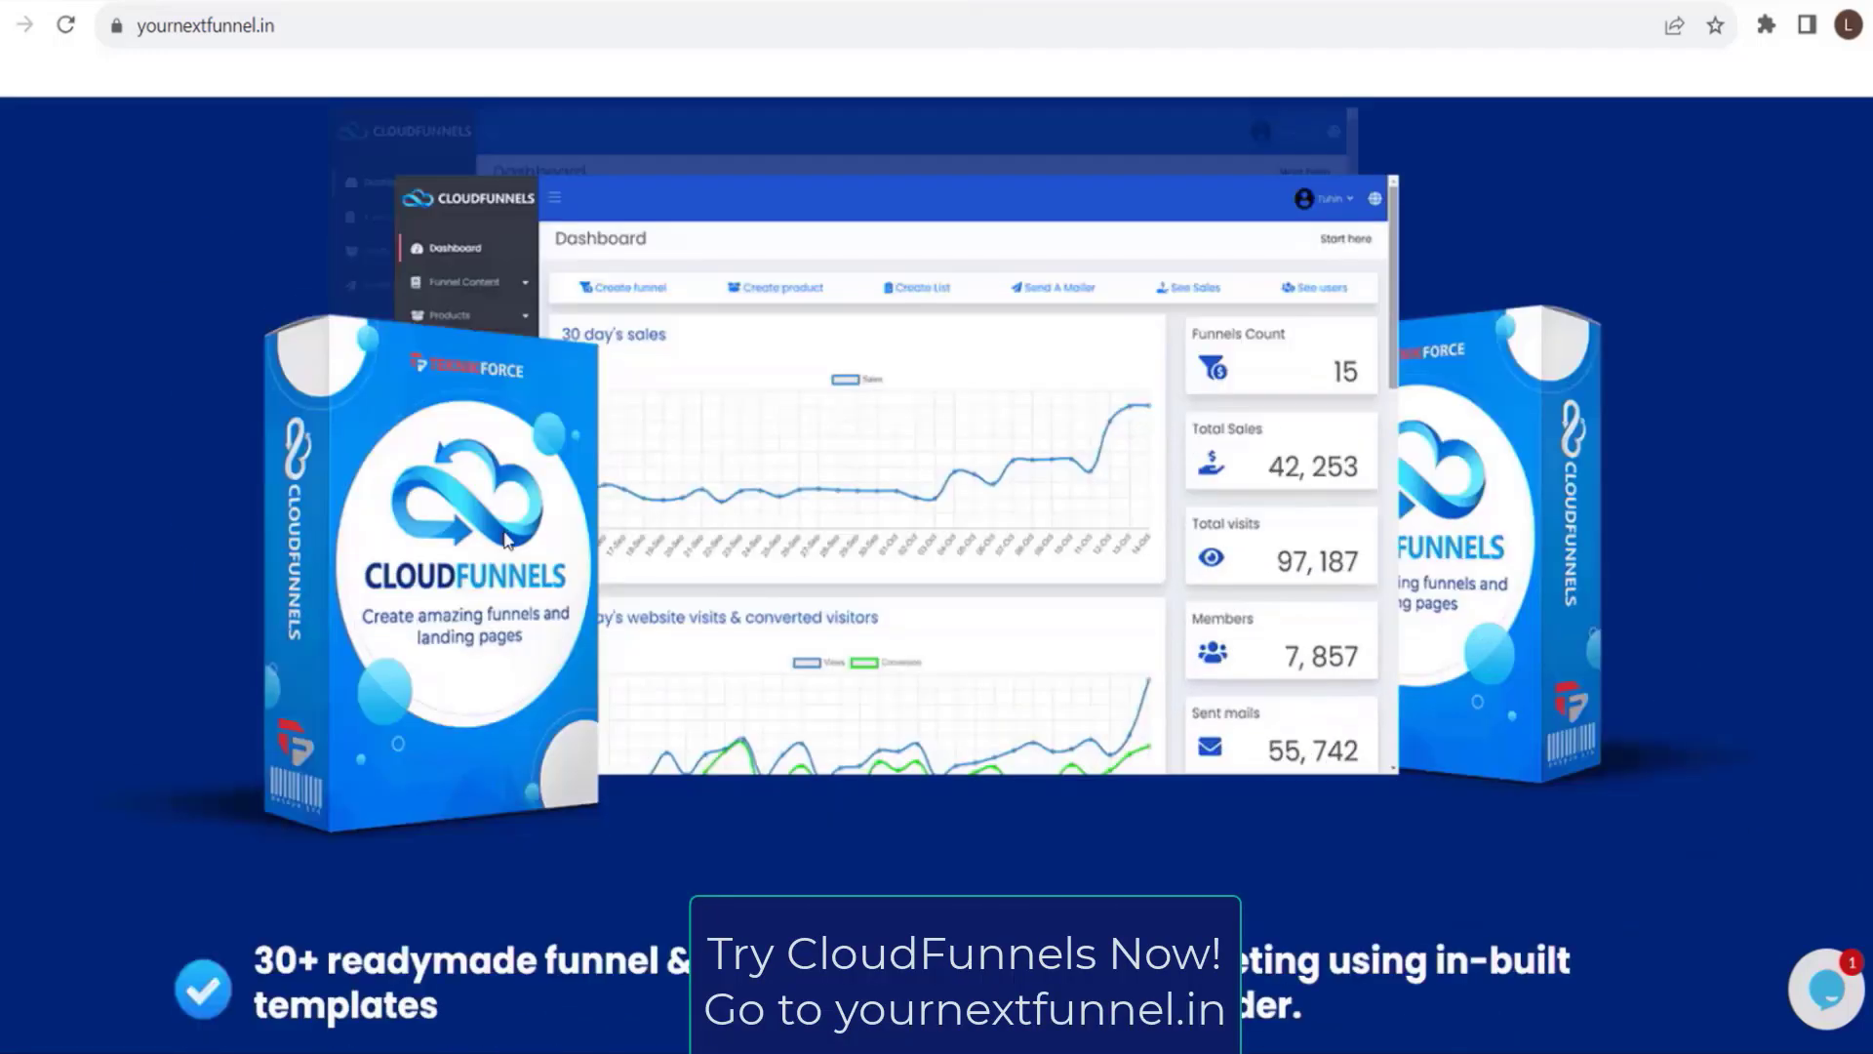